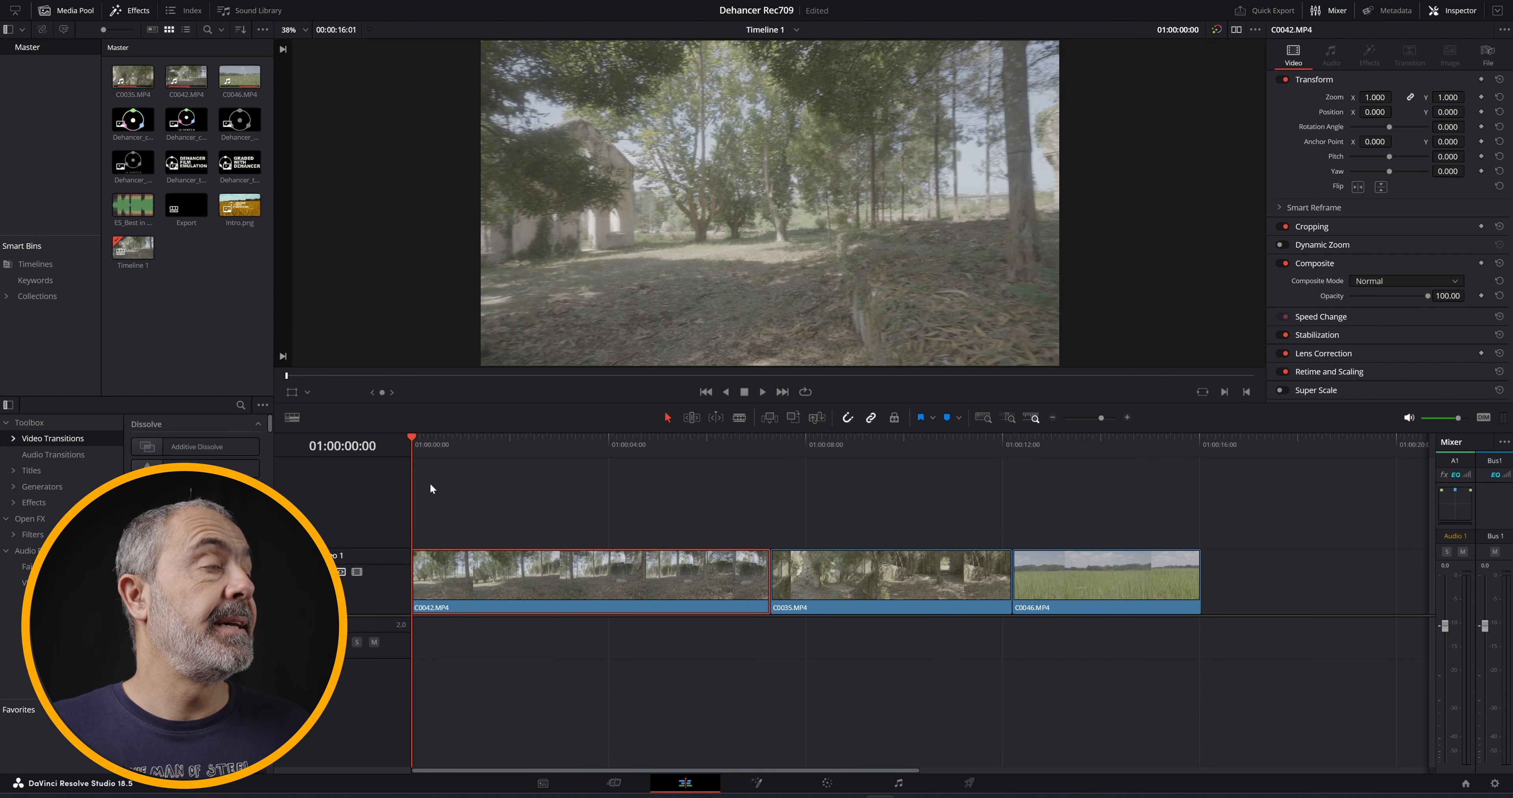
pyautogui.moveTo(413, 435); pyautogui.dragTo(395, 525)
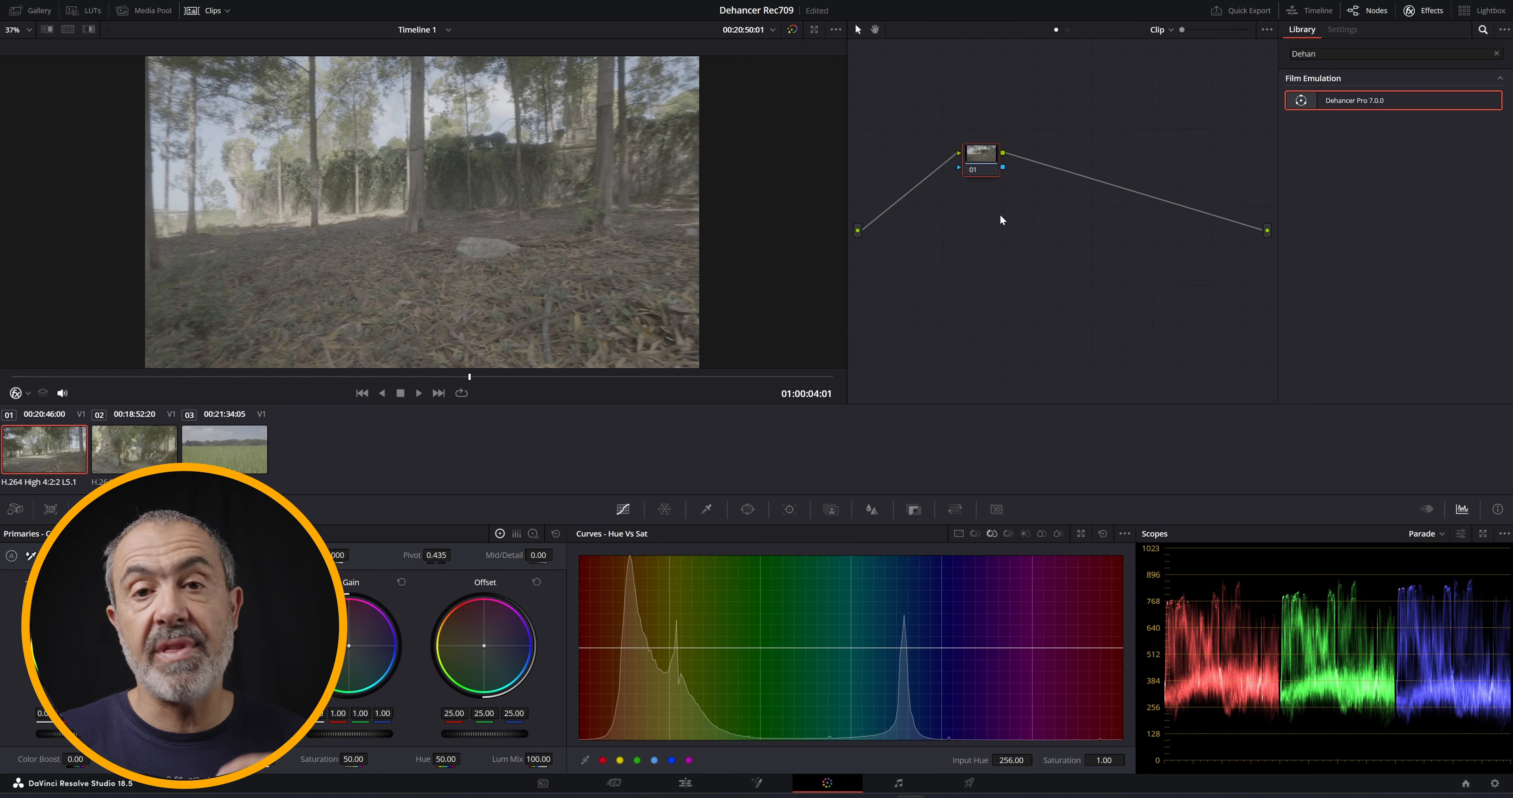
# Switch to the Dehancer OFX plugin quick guide PDF and examine its pages on tool profiles, input source, camera profiles and project color management.
pyautogui.hotkey('alt', 'Tab')
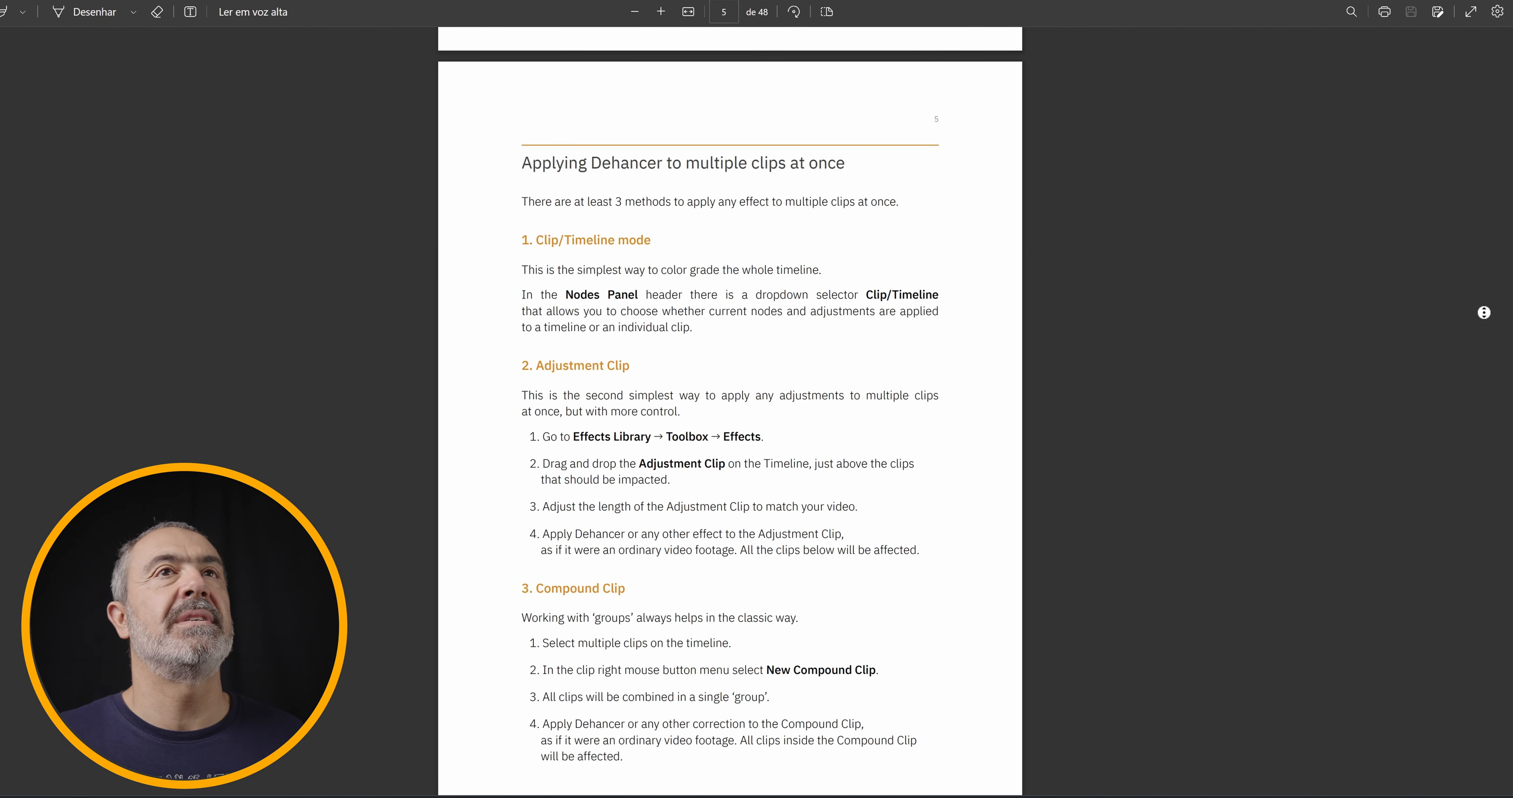
pyautogui.scroll(3, 1360, 316)
pyautogui.scroll(20, 1361, 316)
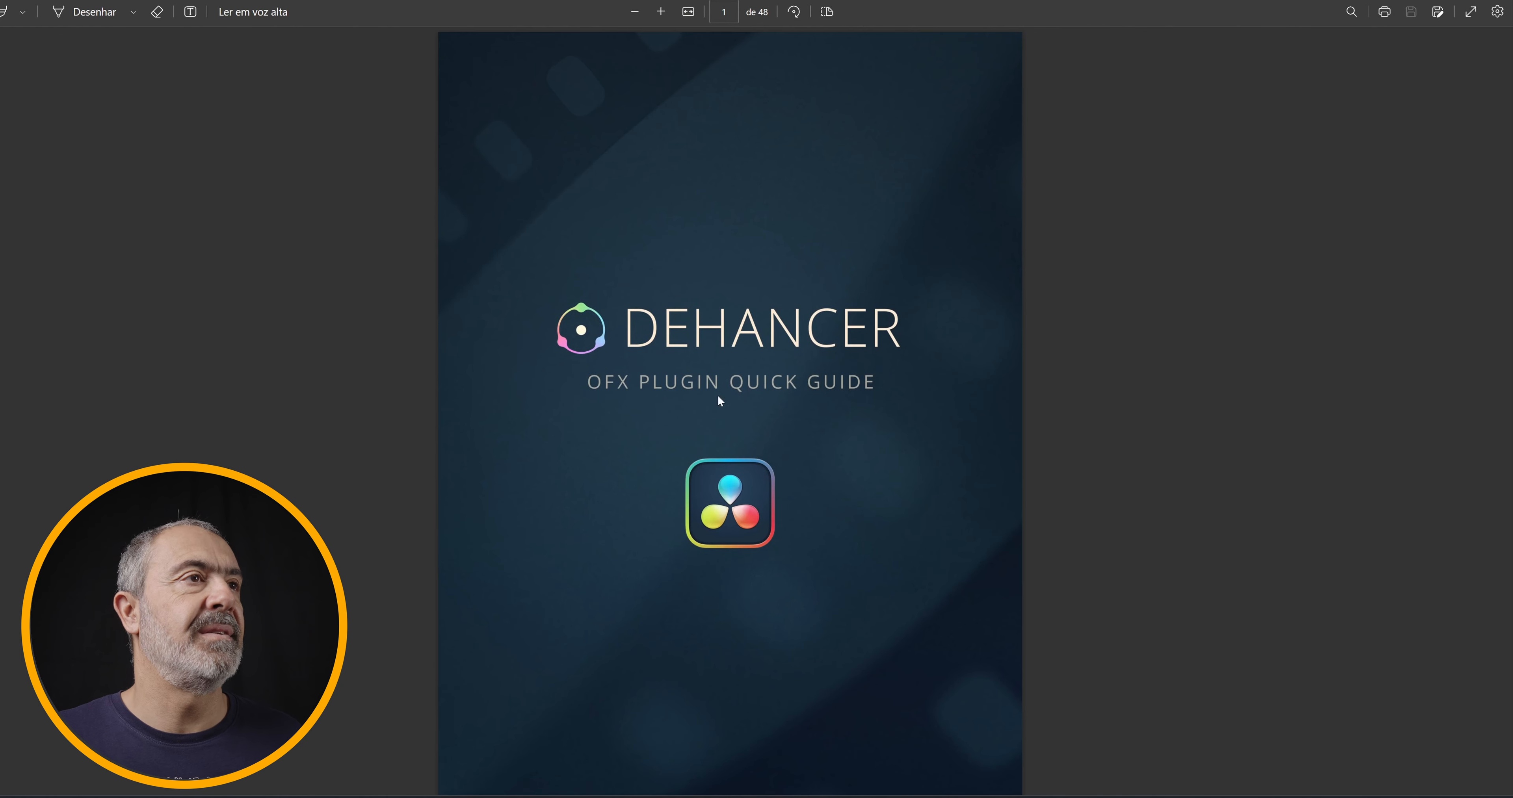
pyautogui.scroll(-20, 879, 360)
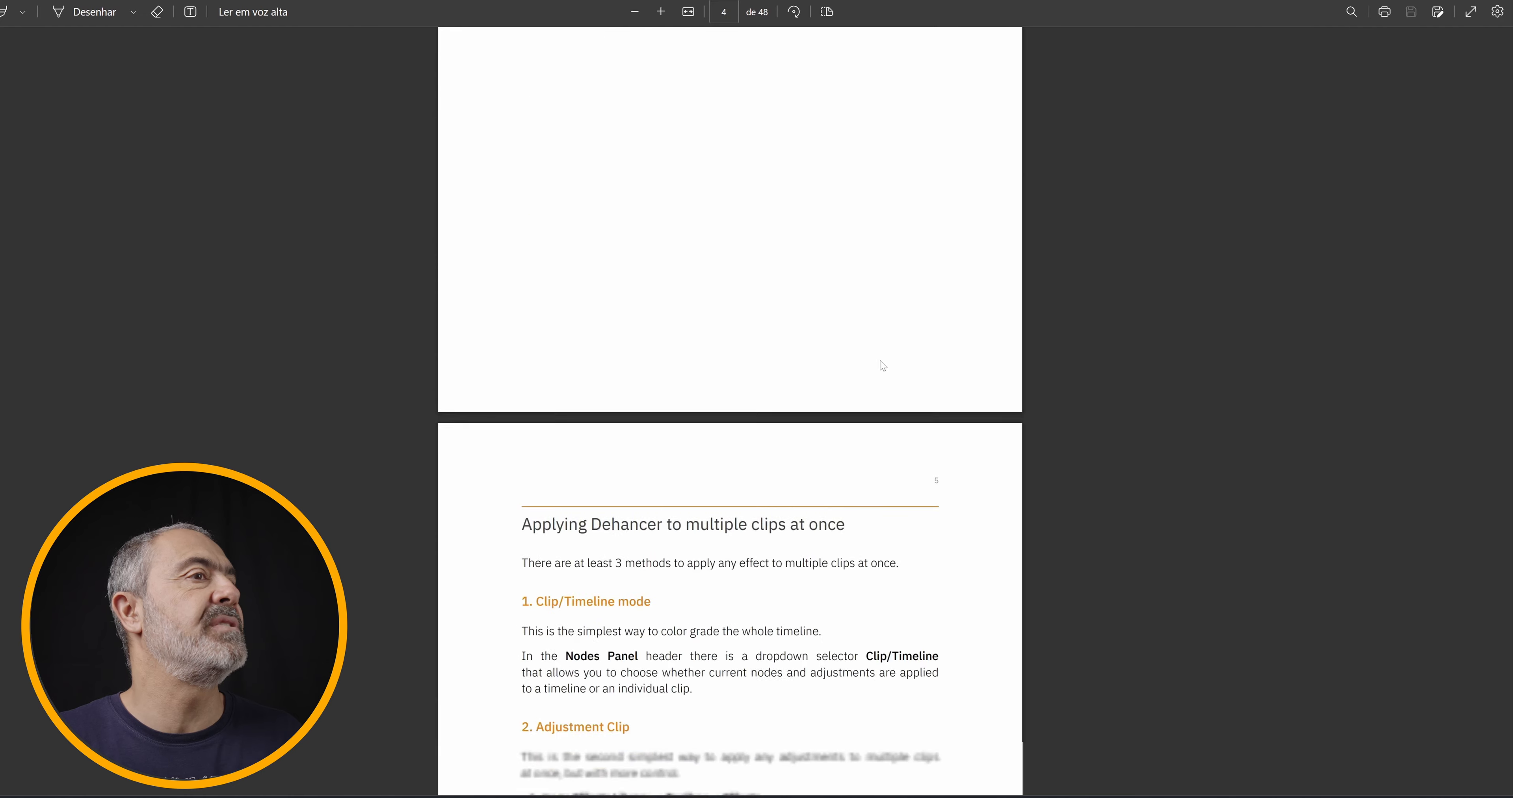
pyautogui.scroll(-20, 882, 366)
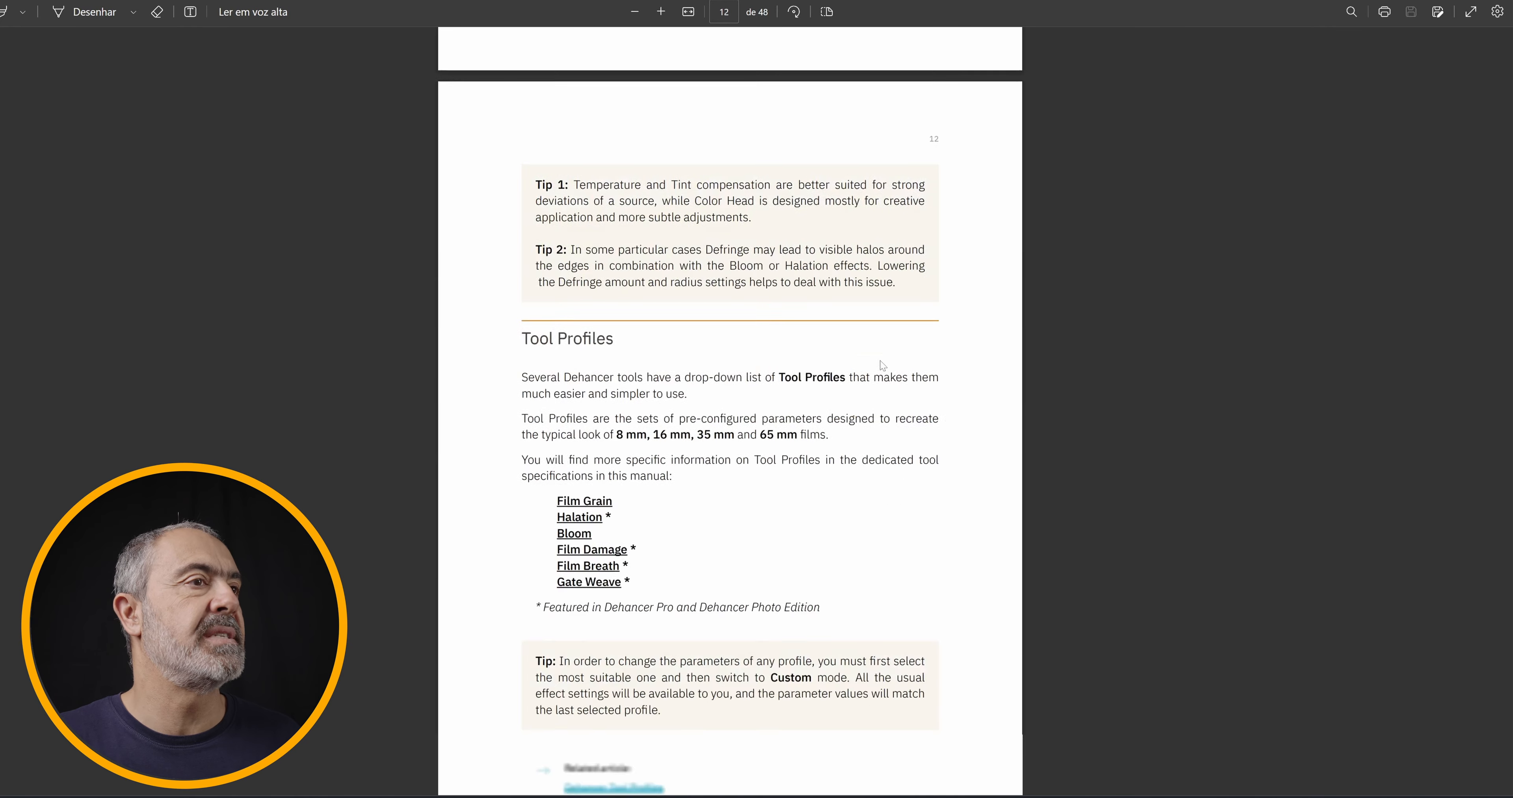
pyautogui.scroll(-20, 882, 364)
pyautogui.moveTo(887, 796)
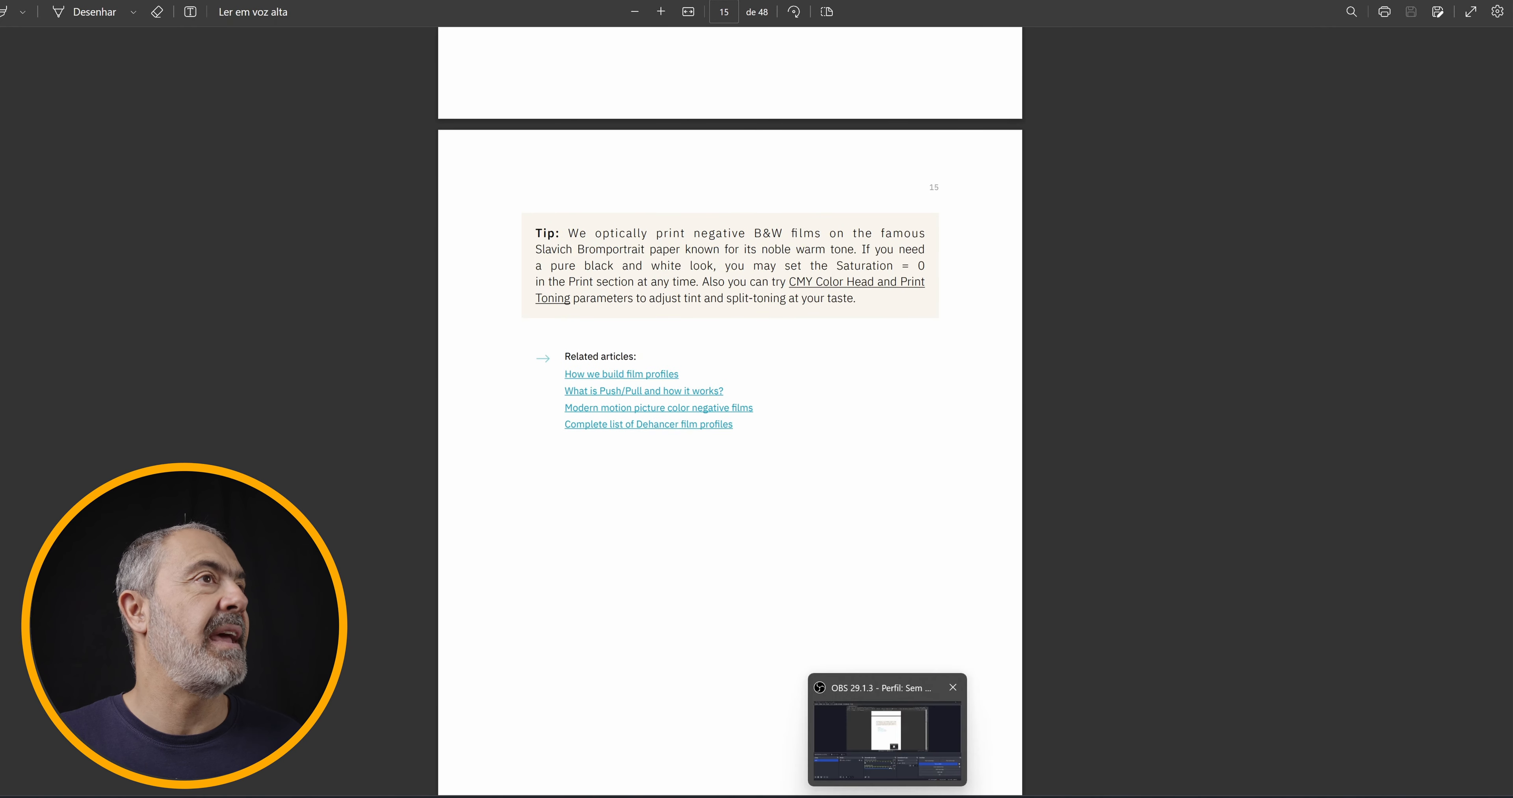
pyautogui.scroll(20, 823, 296)
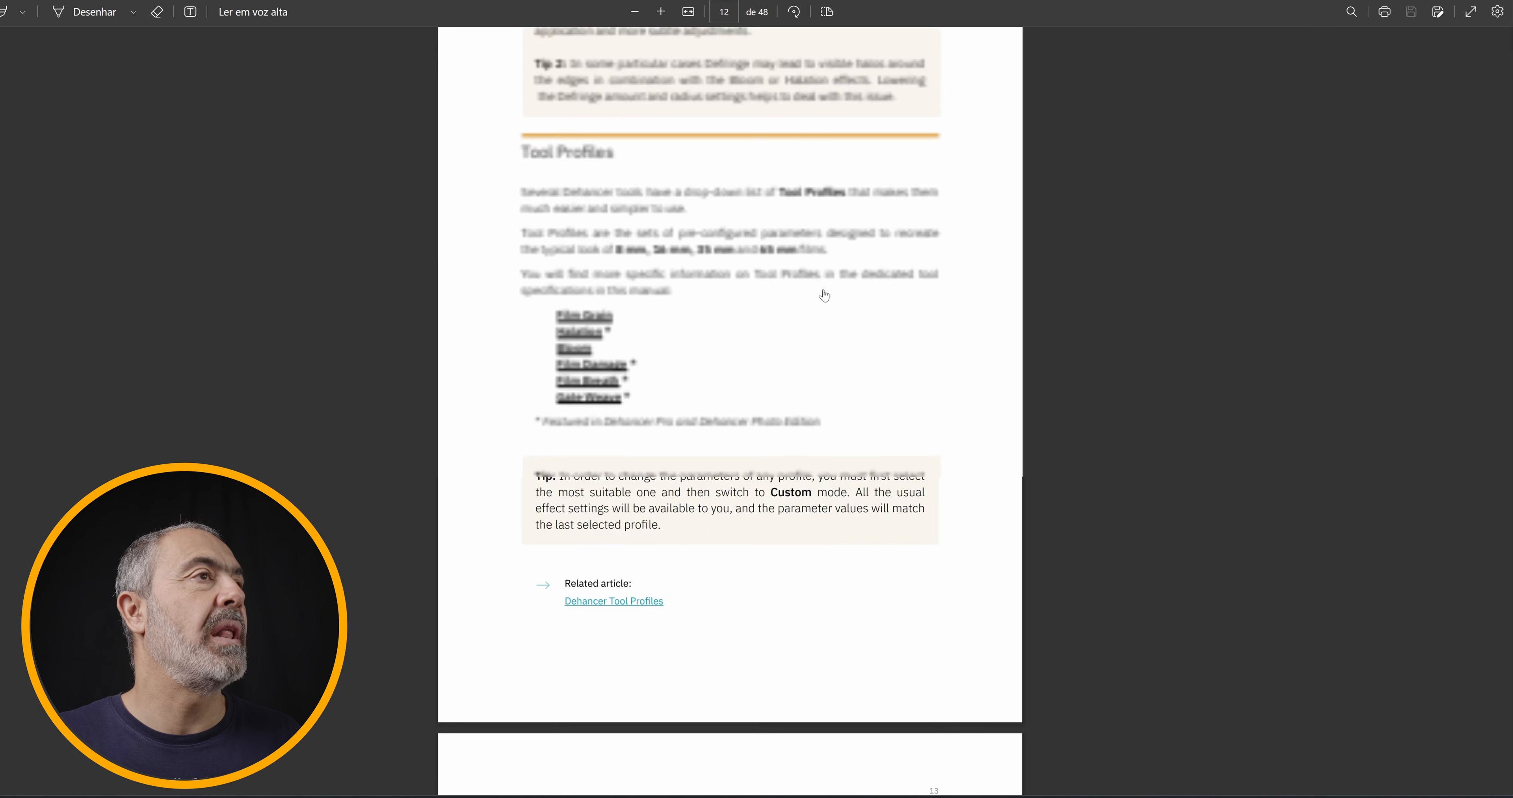
pyautogui.scroll(3, 824, 295)
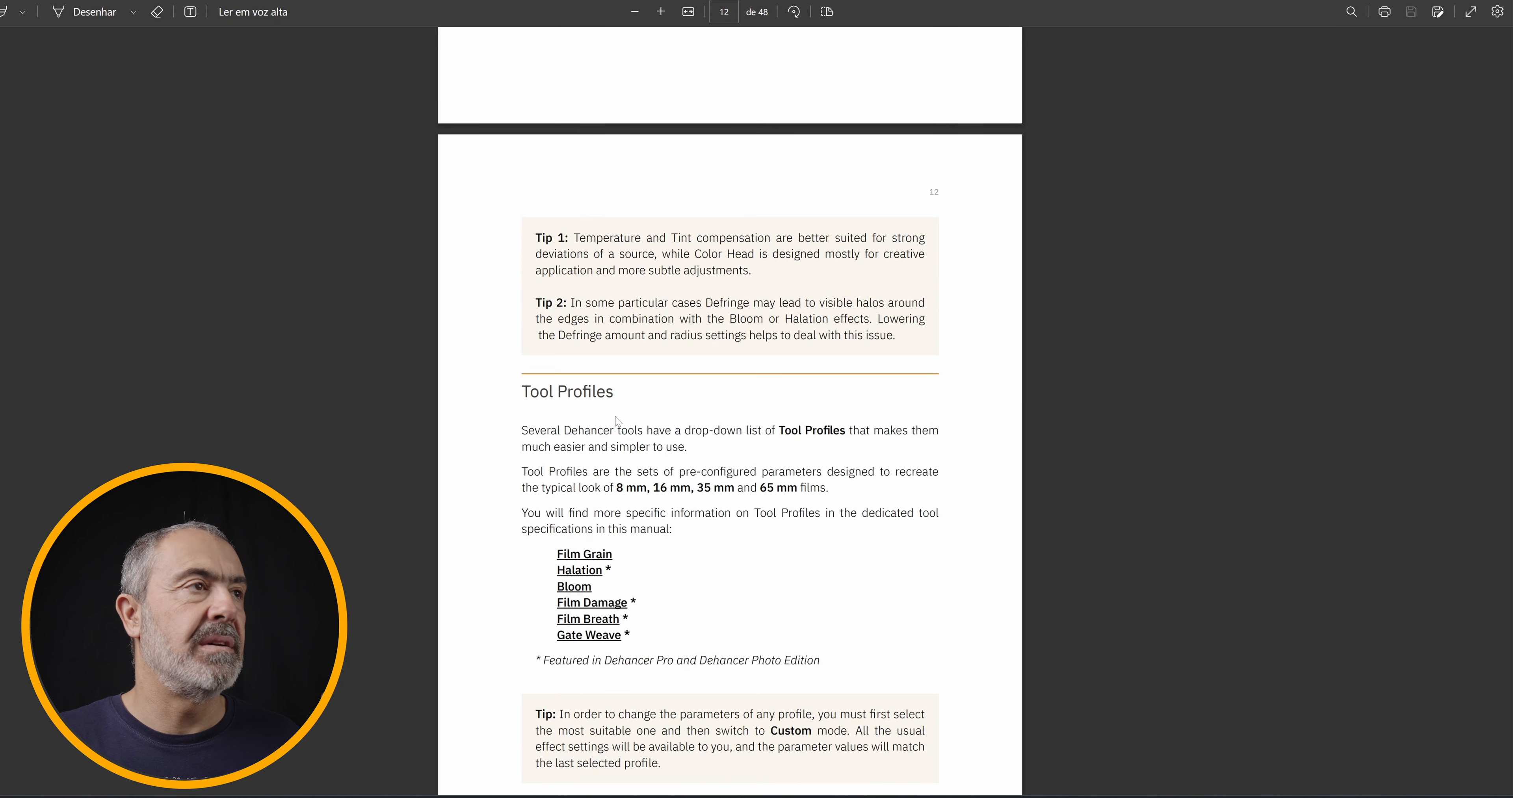
pyautogui.scroll(20, 650, 434)
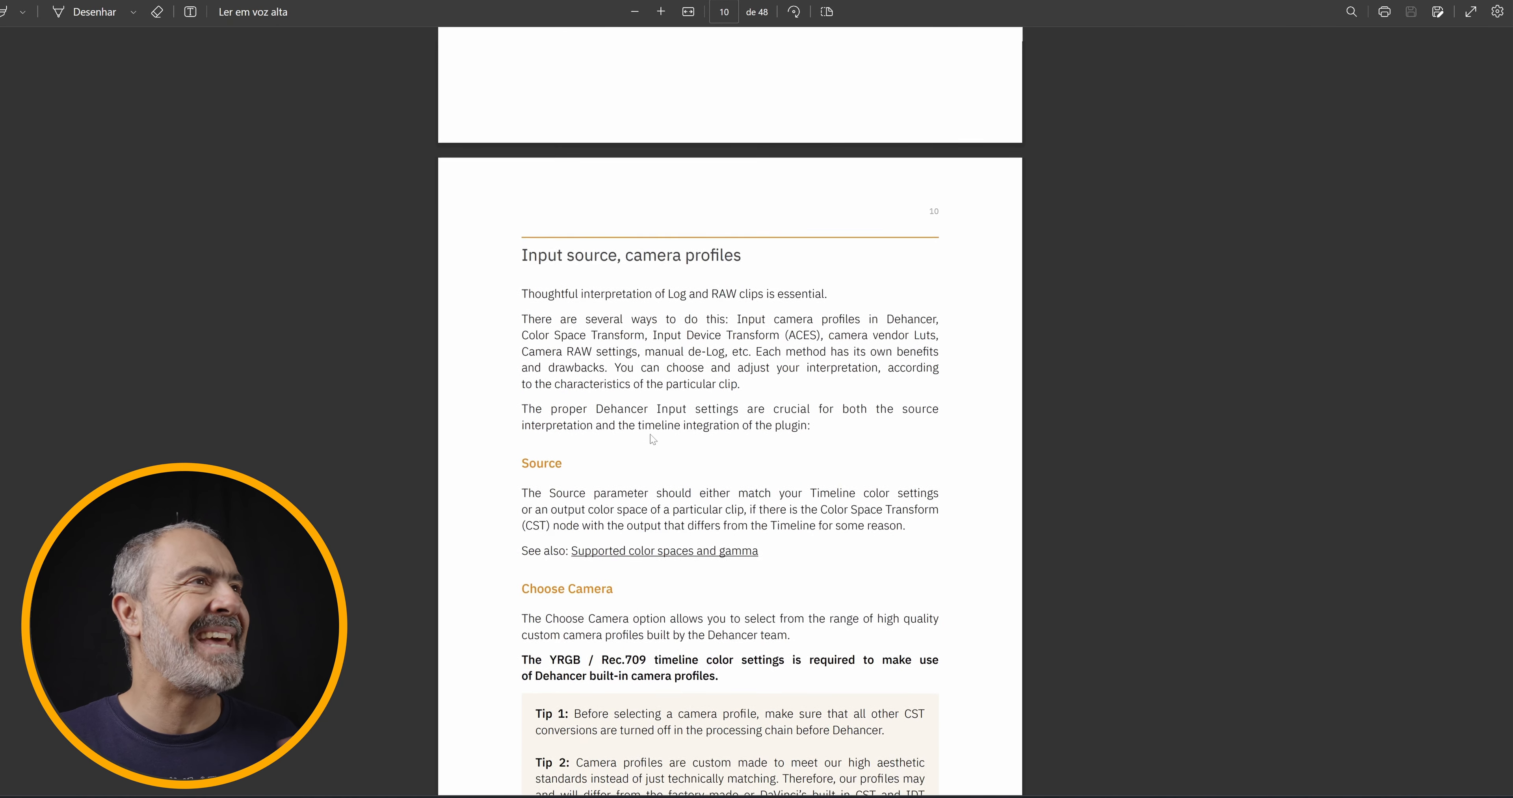
pyautogui.scroll(15, 650, 434)
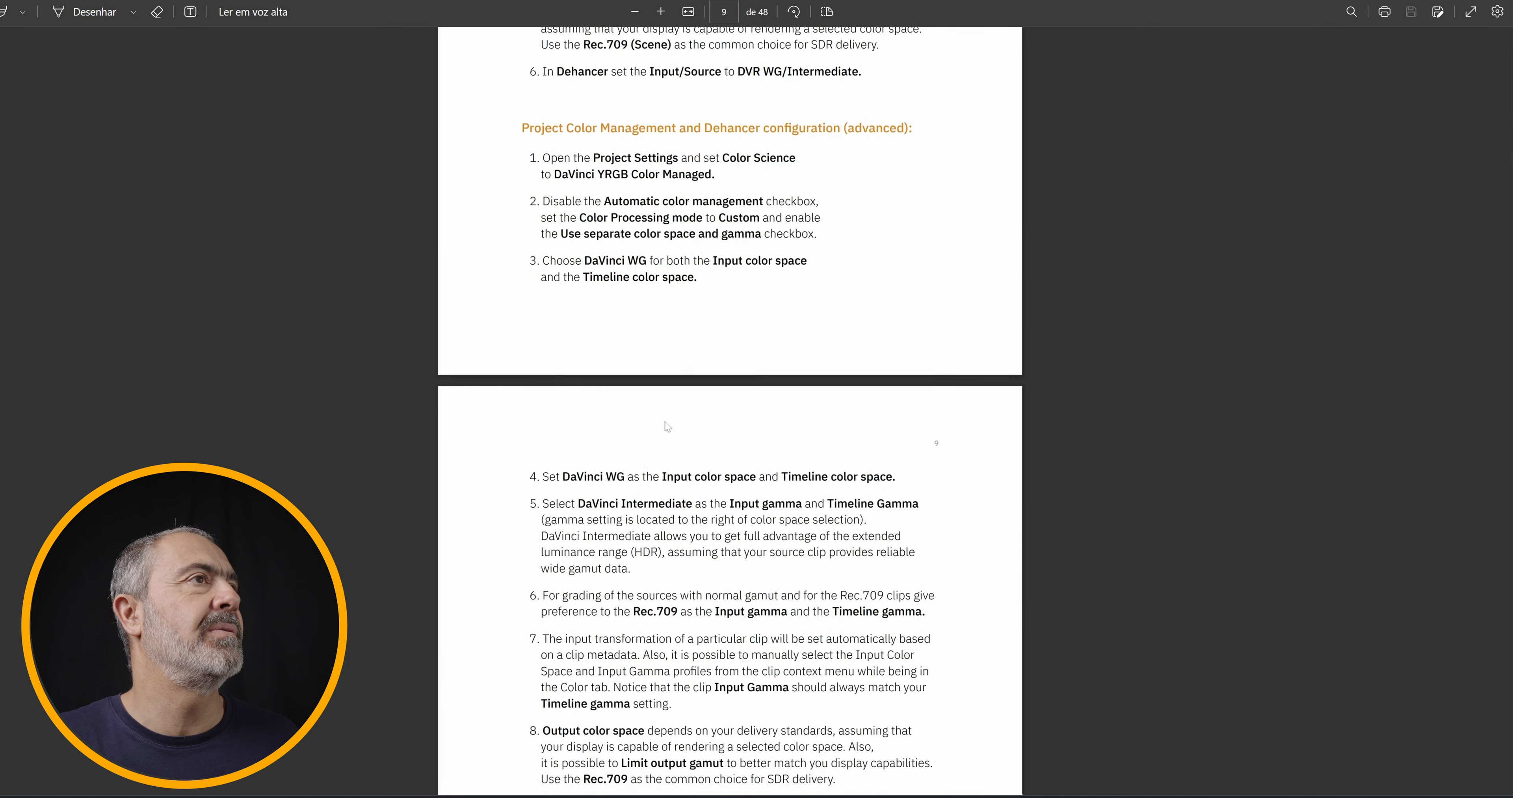
pyautogui.scroll(-1, 664, 422)
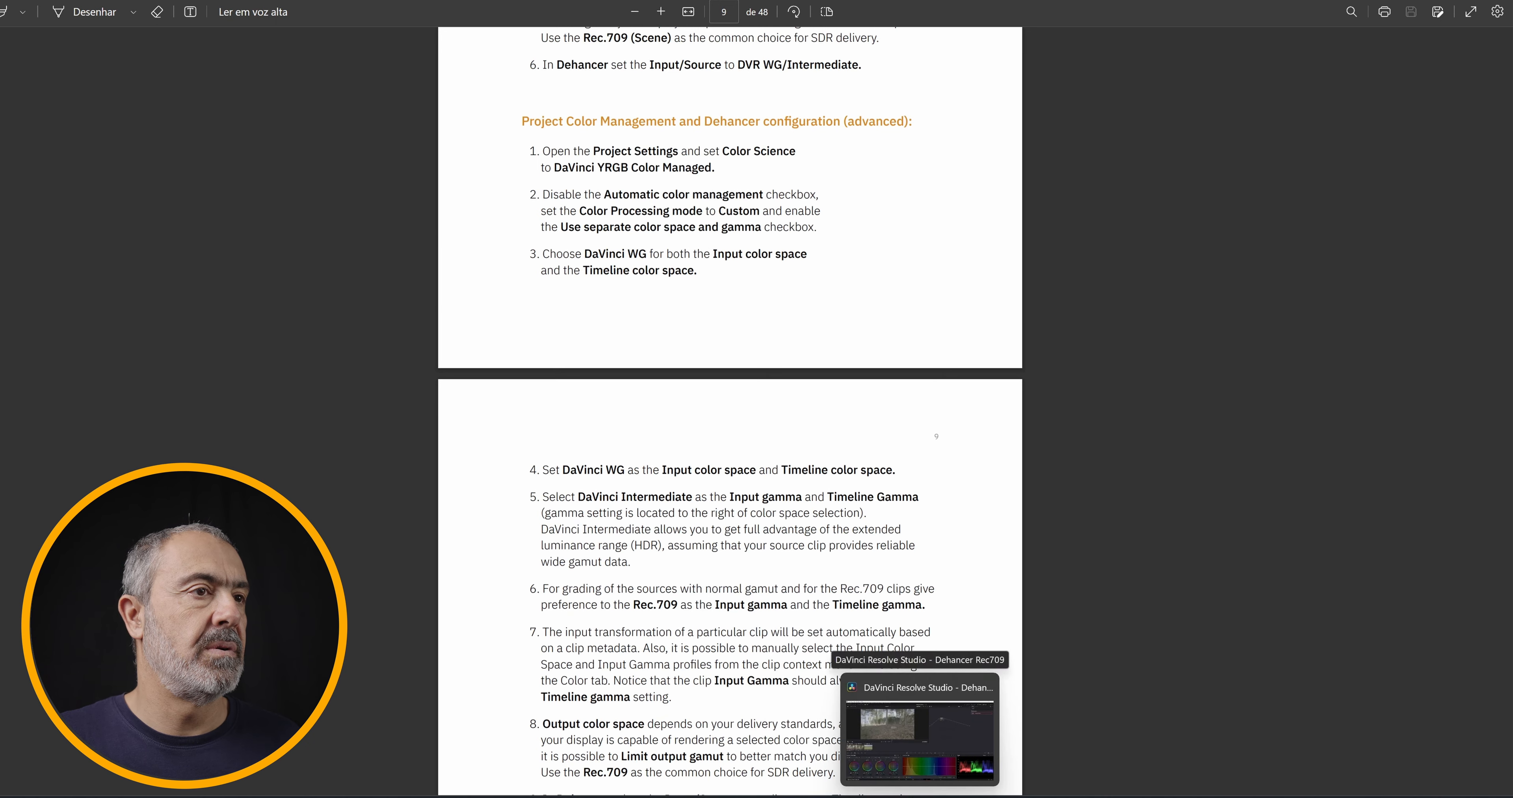
# Switch back to DaVinci Resolve and add two serial nodes after node 01 of the first clip.
pyautogui.click(911, 796)
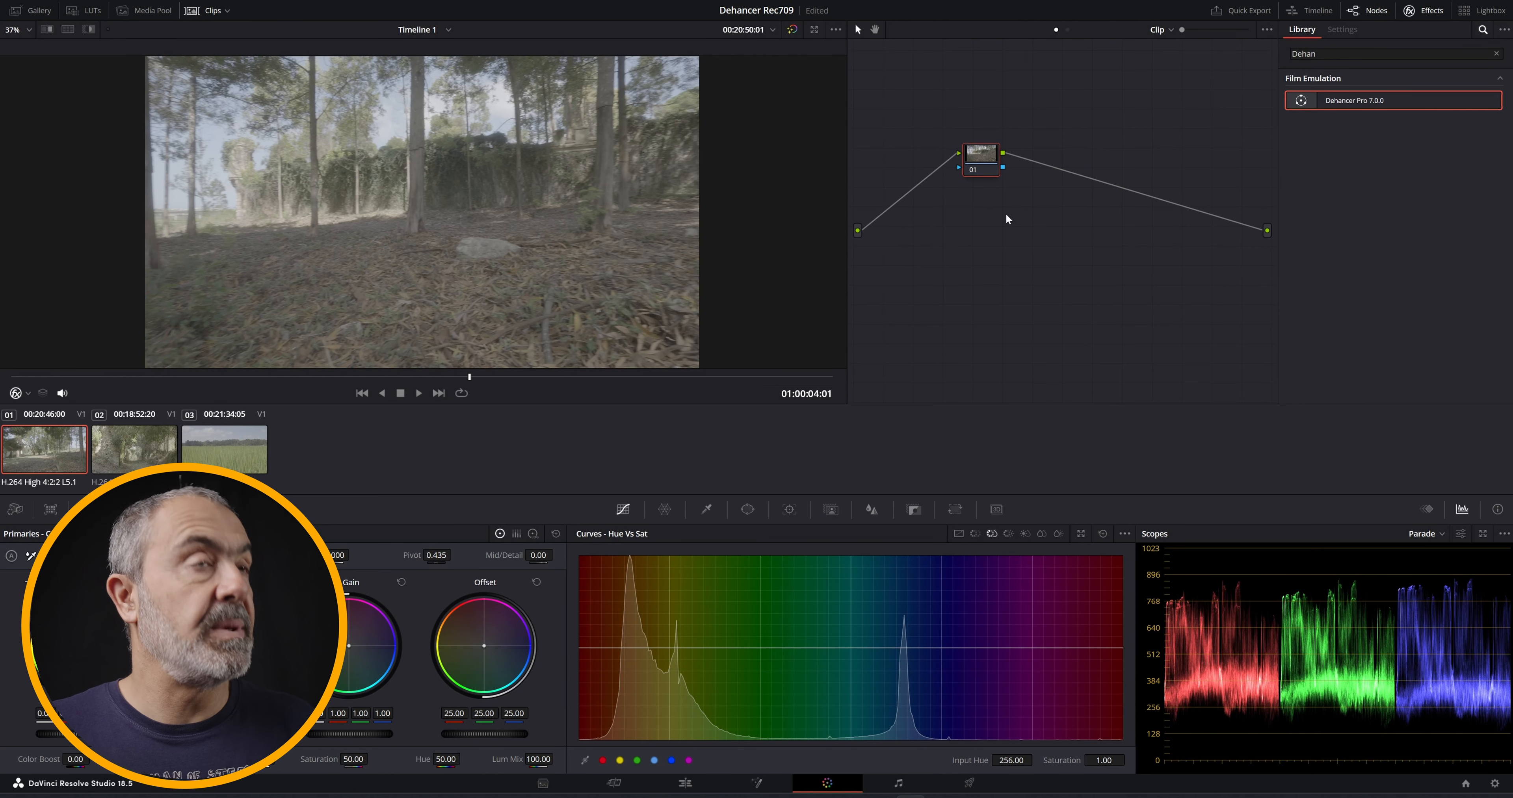
pyautogui.hotkey('alt', 's')
pyautogui.hotkey('alt', 's')
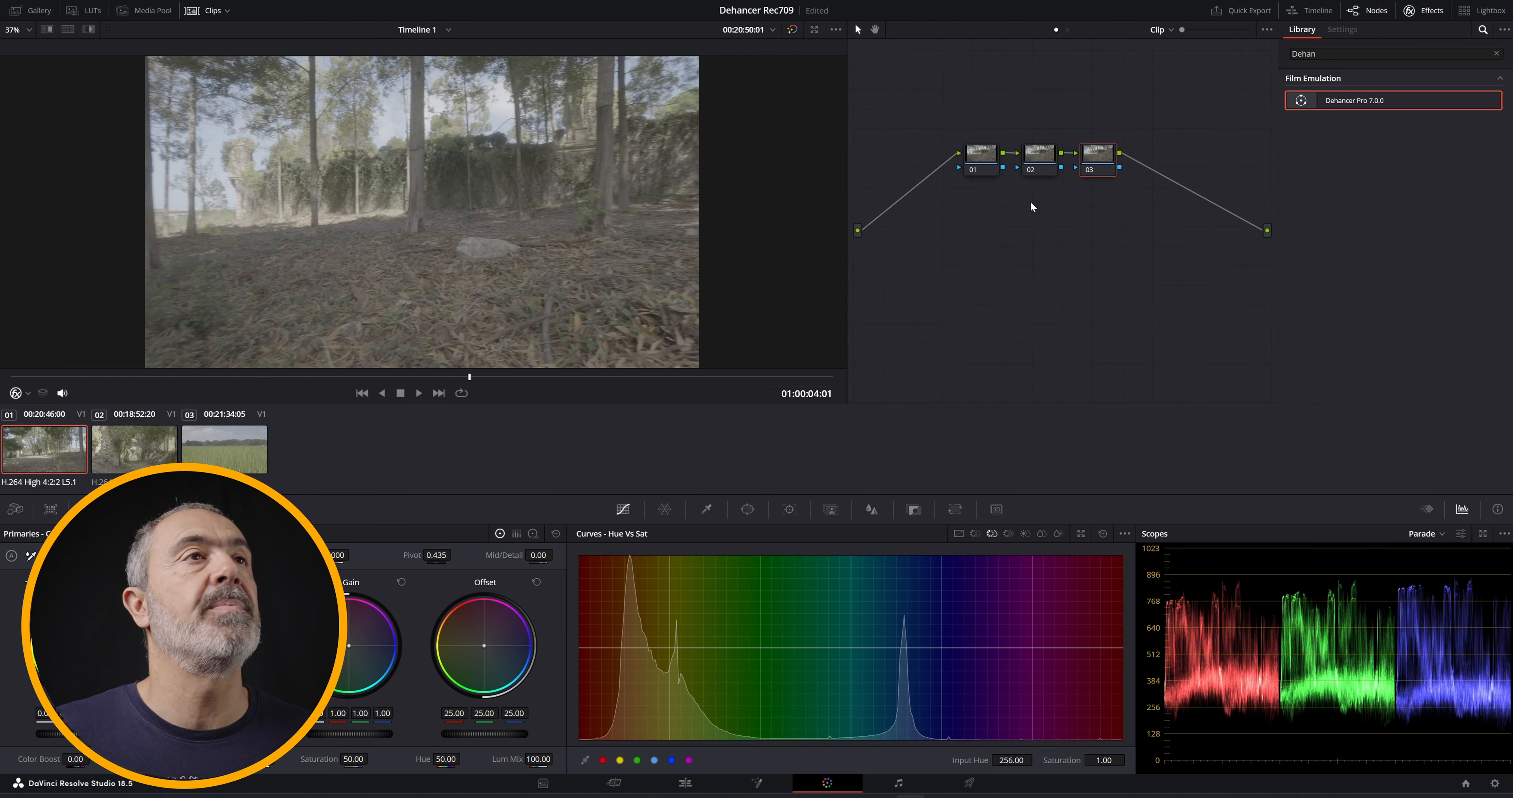
# Apply Color Space Transform to node 02 with Sony S-Gamut3.Cine as input color space and Sony S-Log3 as input gamma.
pyautogui.click(1496, 53)
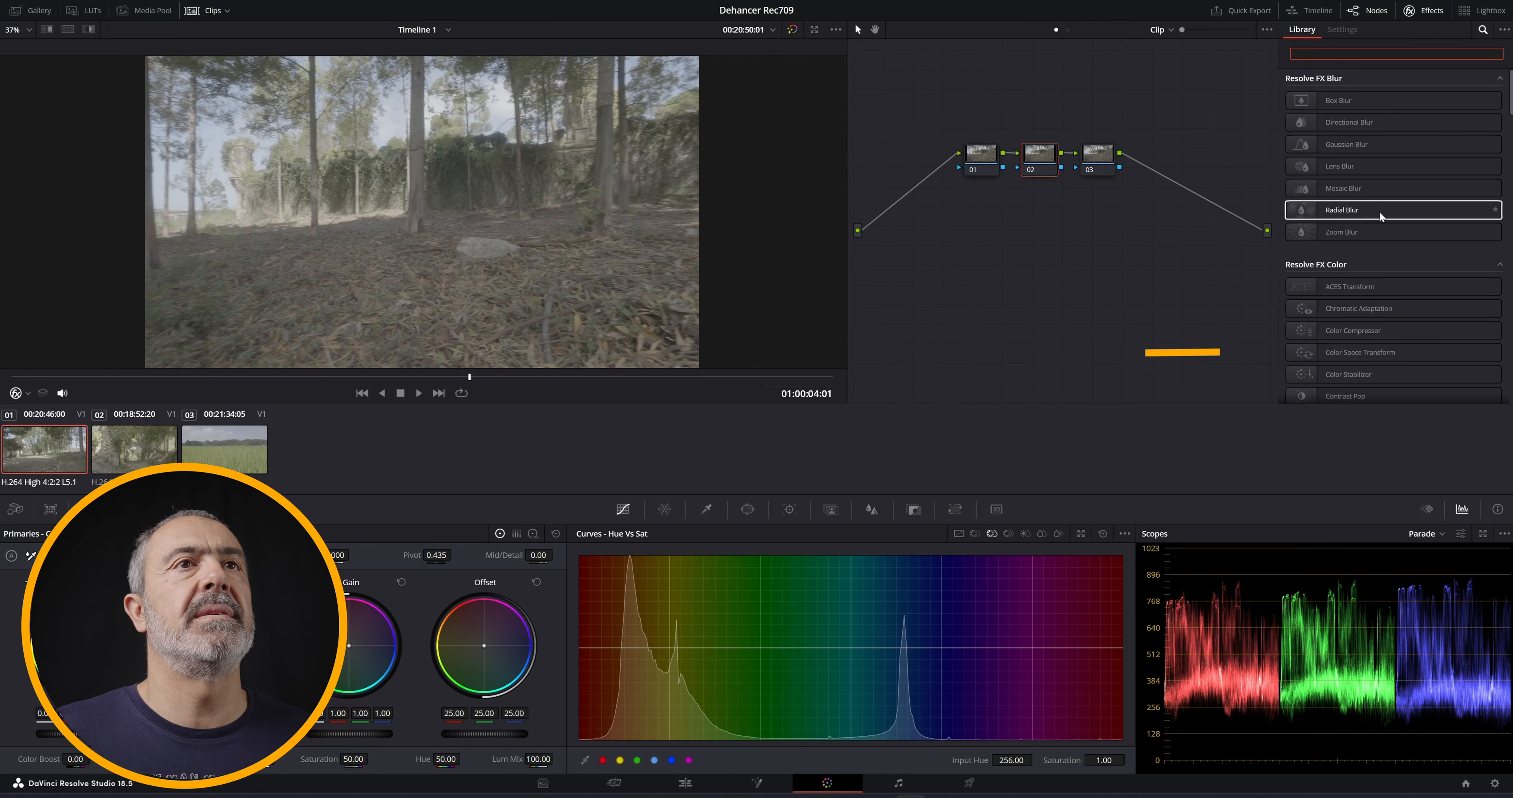
pyautogui.moveTo(1378, 348); pyautogui.dragTo(1039, 152)
pyautogui.click(1407, 115)
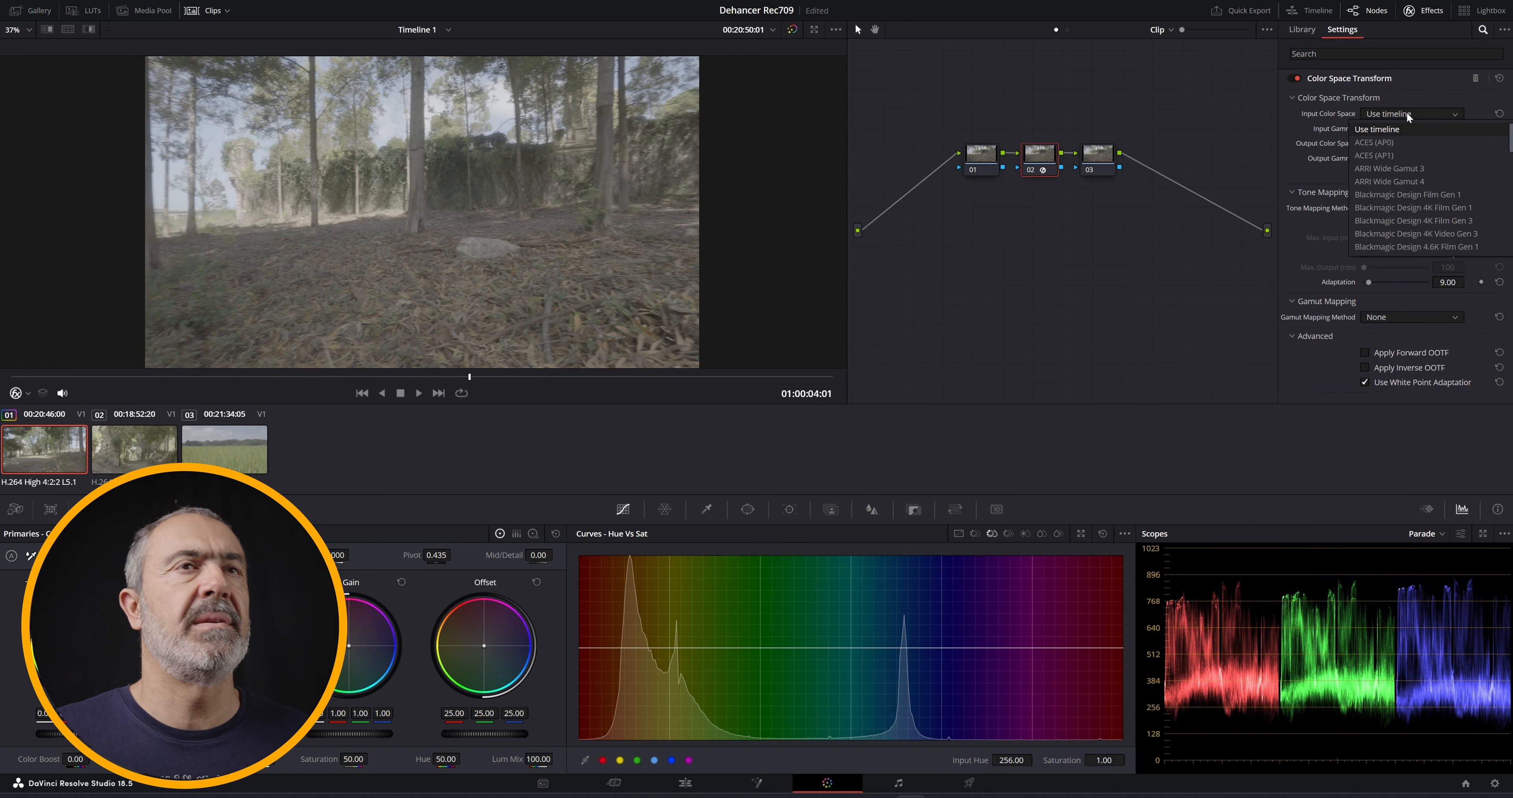
pyautogui.scroll(-10, 1406, 128)
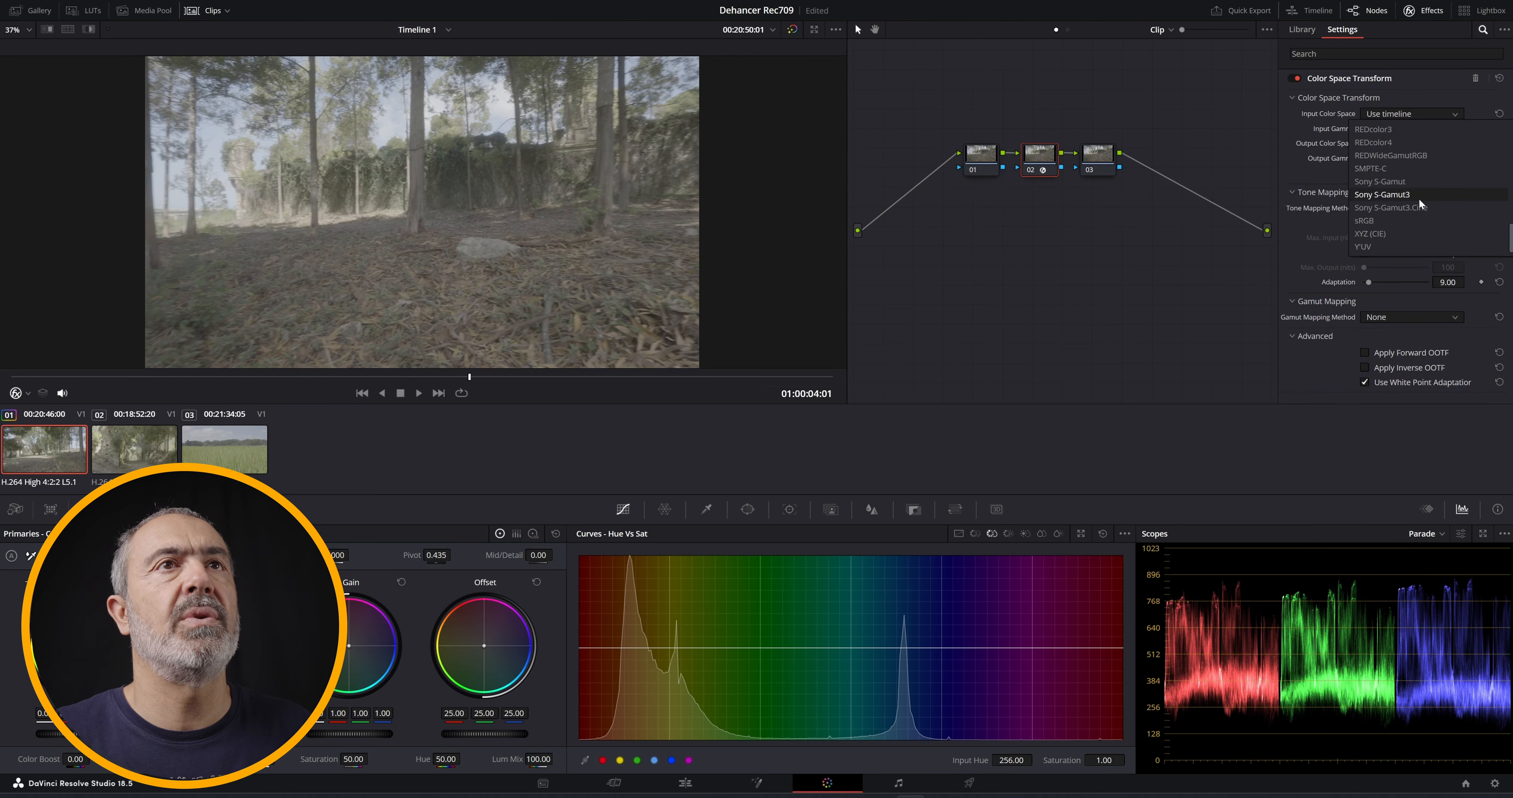
pyautogui.click(1426, 204)
pyautogui.click(1433, 127)
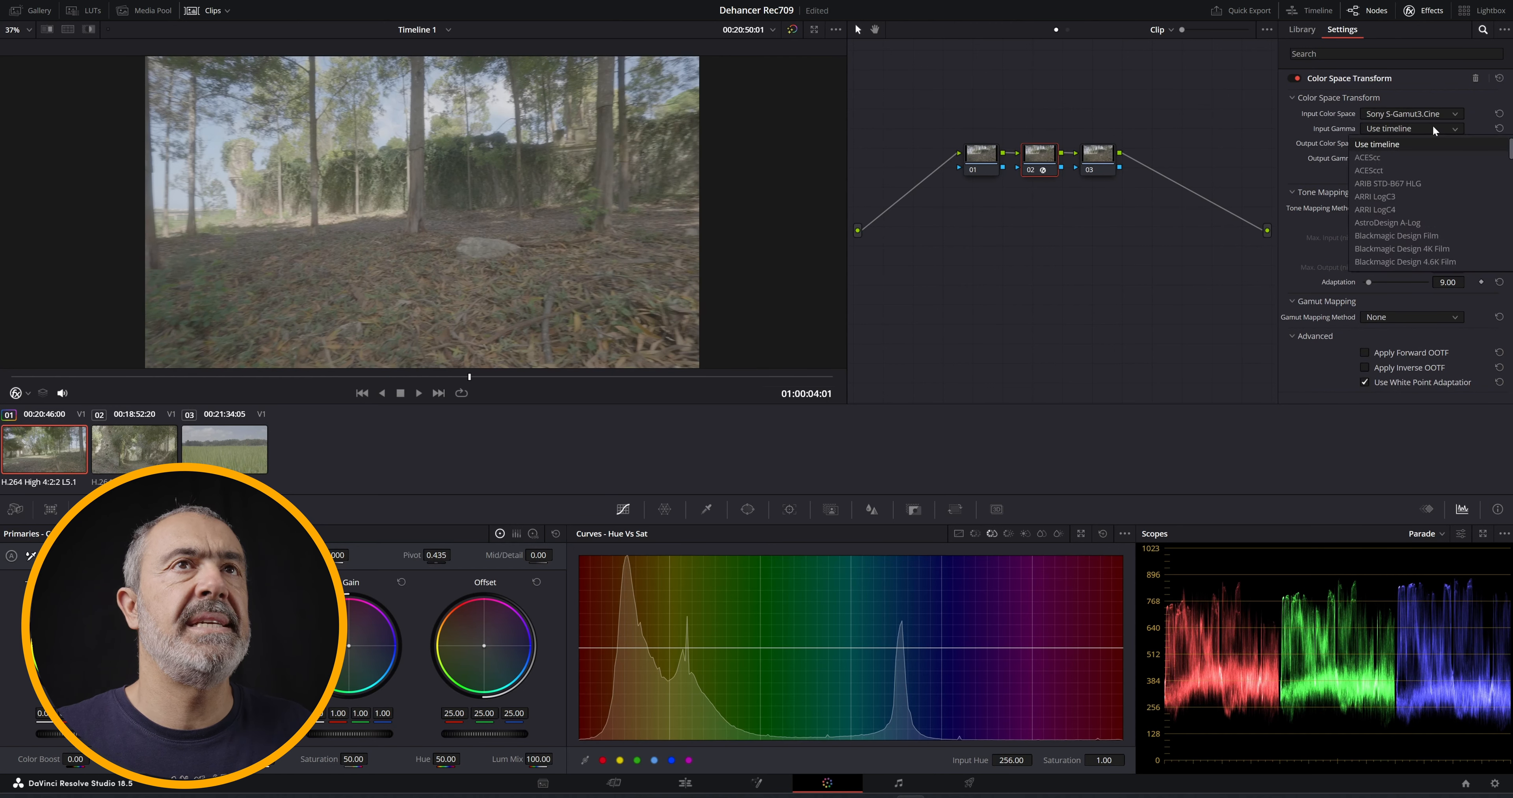
pyautogui.scroll(-10, 1429, 169)
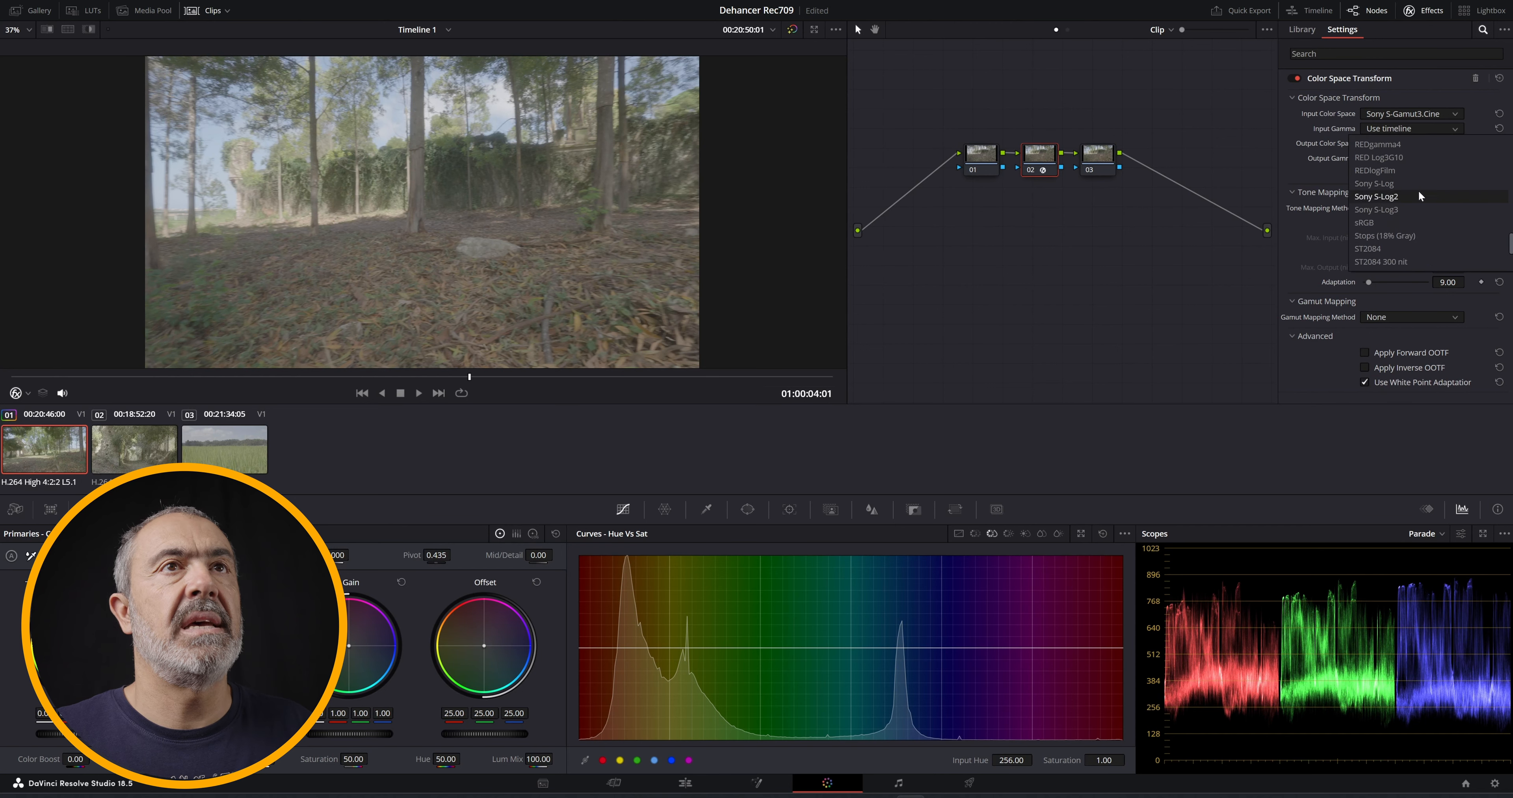
pyautogui.click(1411, 203)
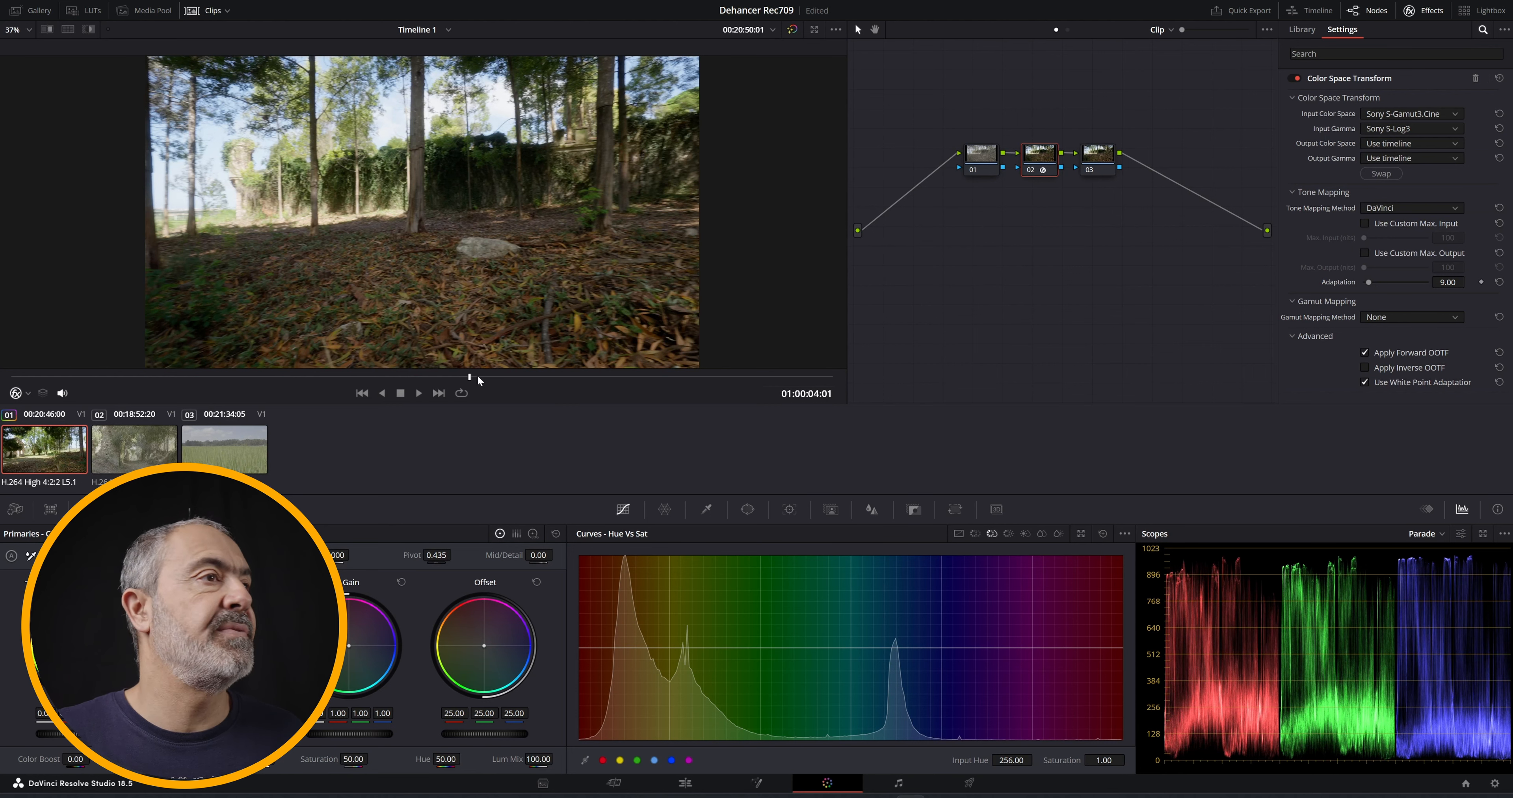
# Grade node 02 at frame 01:00:01:05 with offset 23.70, gain 0.97, slightly higher contrast and saturation 57.40.
pyautogui.click(314, 377)
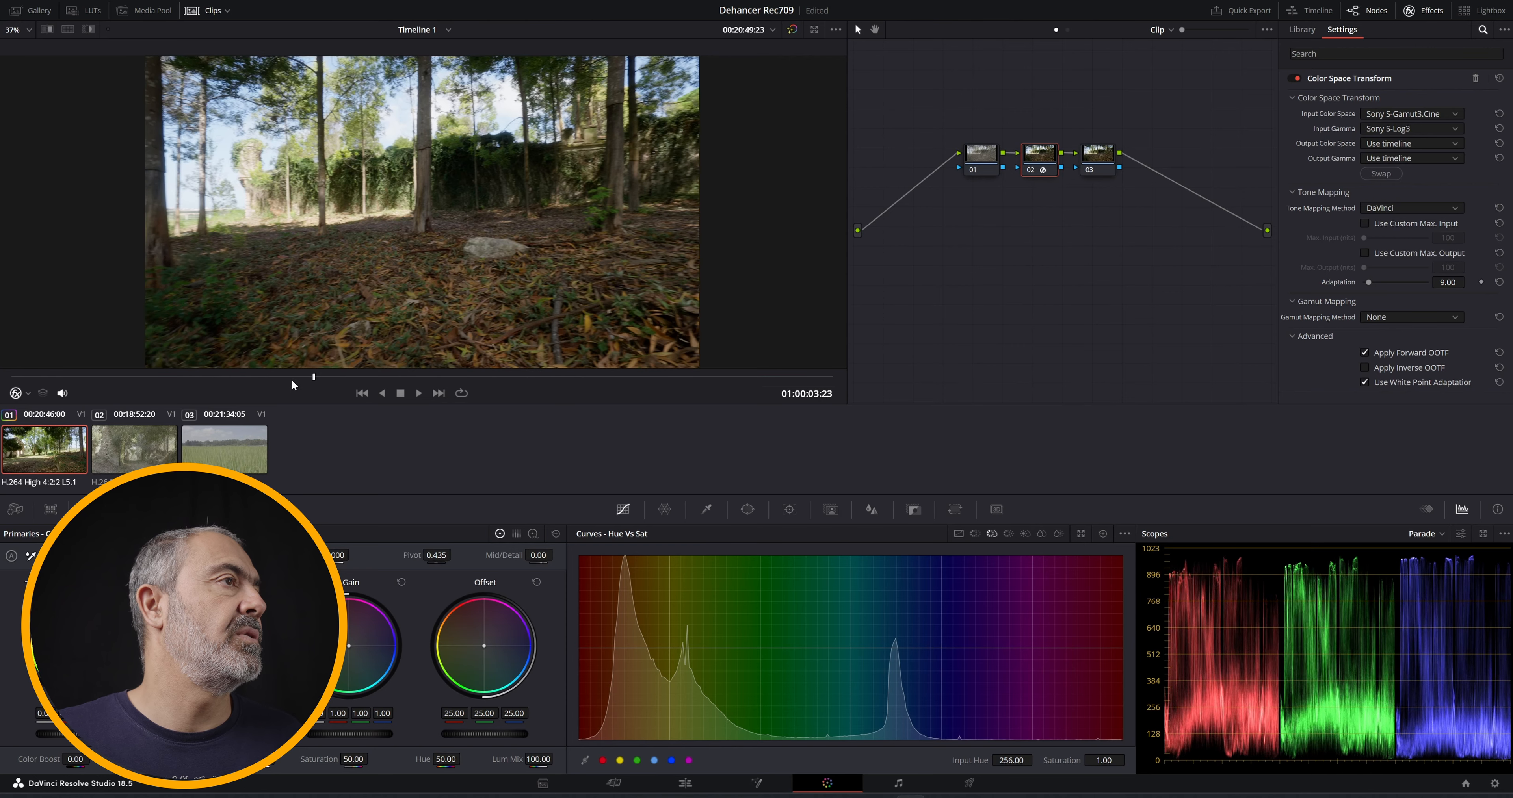
pyautogui.moveTo(290, 379); pyautogui.dragTo(149, 360)
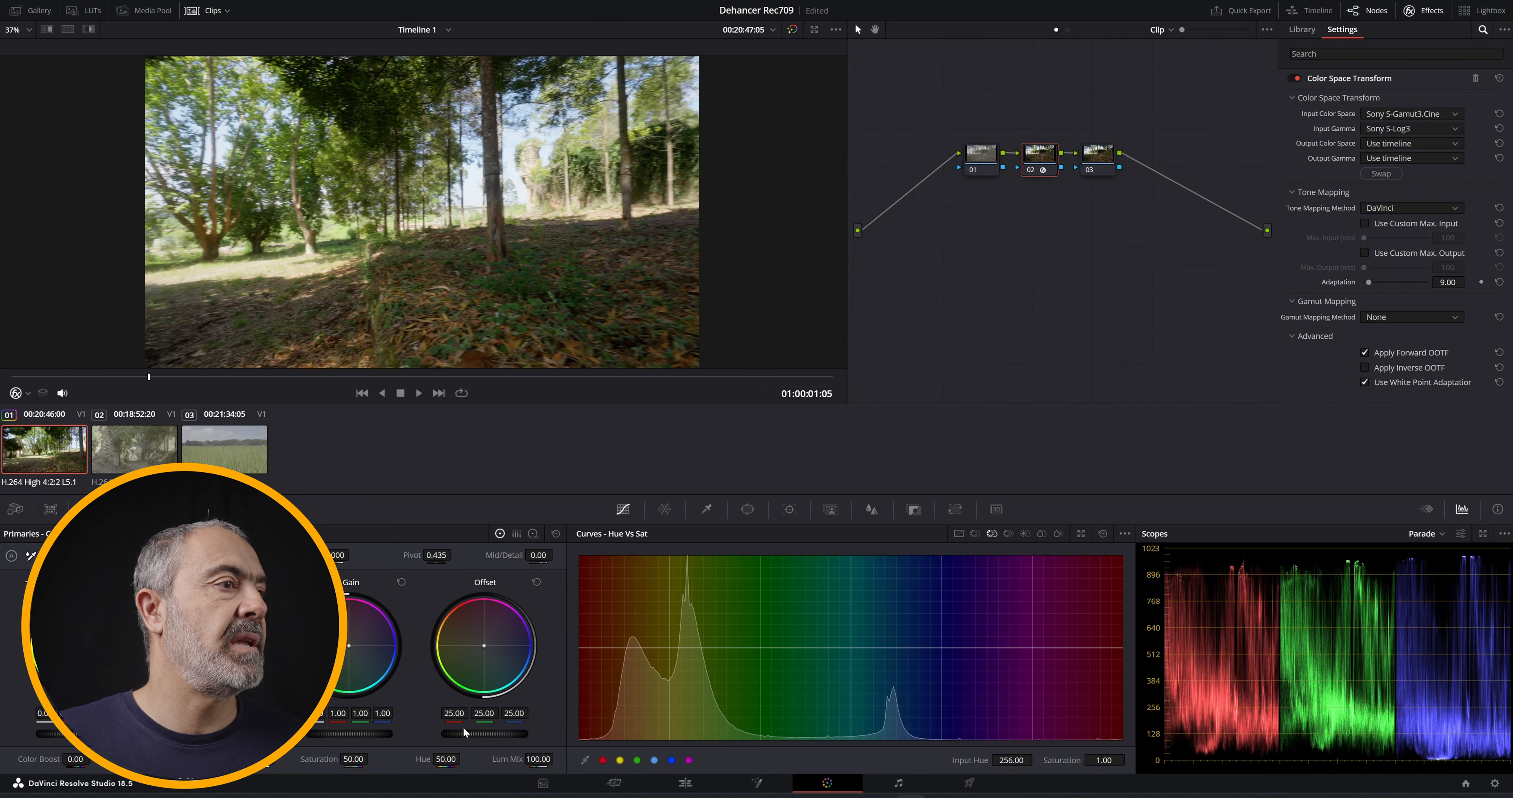
pyautogui.moveTo(499, 734); pyautogui.dragTo(453, 734)
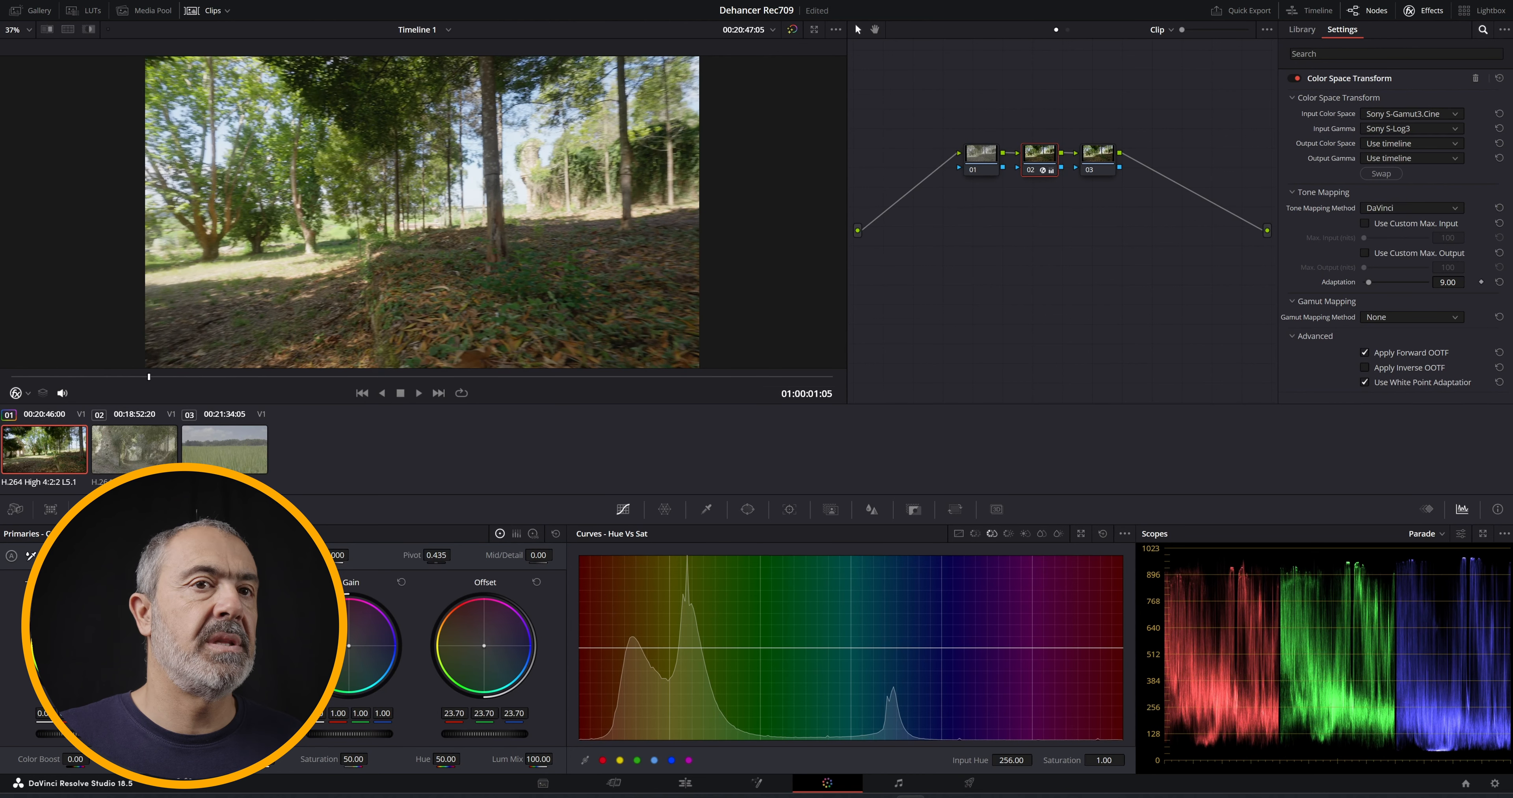
pyautogui.moveTo(343, 734); pyautogui.dragTo(277, 757)
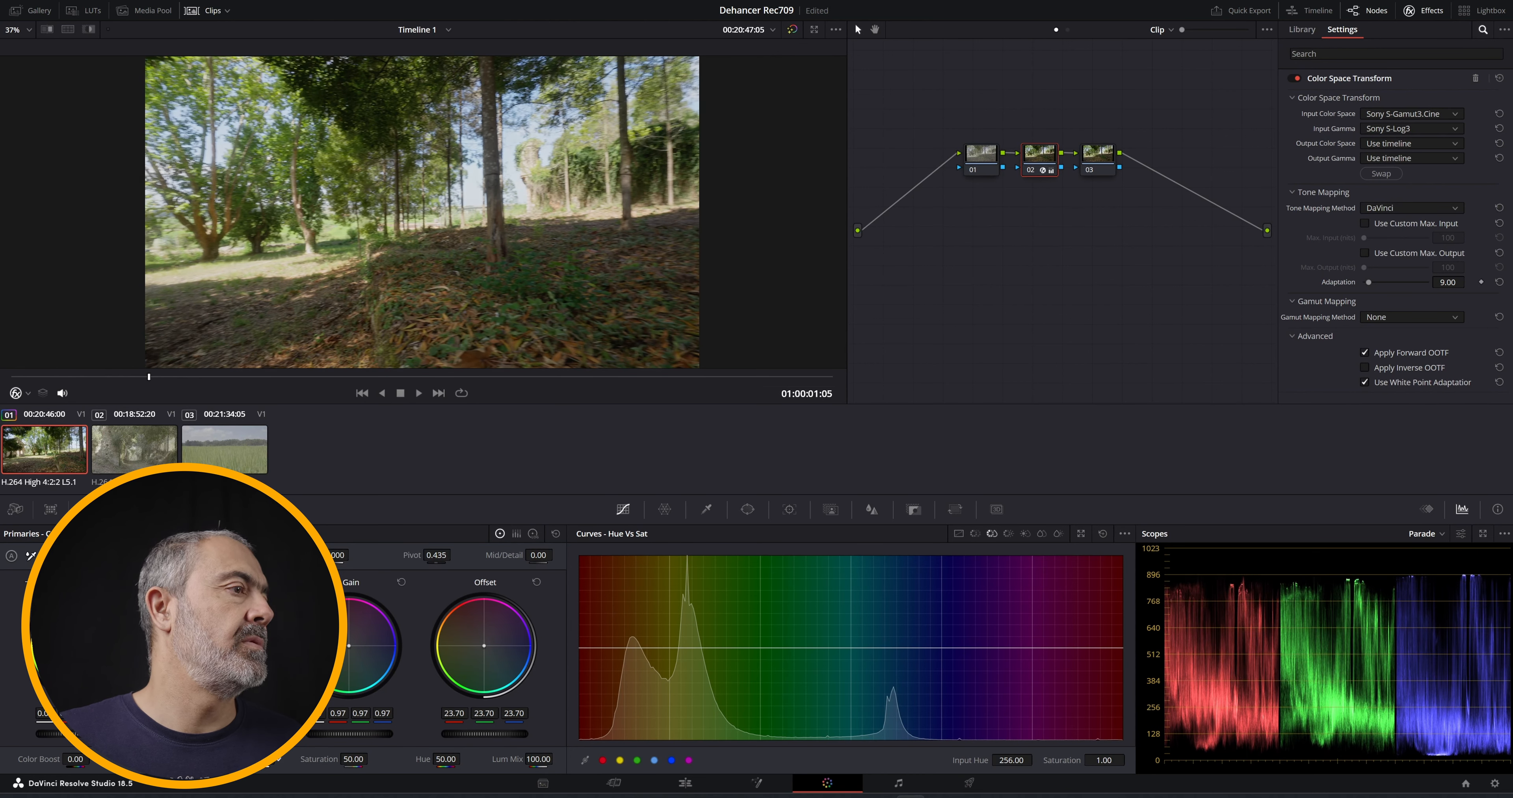
pyautogui.moveTo(338, 555); pyautogui.dragTo(358, 555)
pyautogui.moveTo(353, 759); pyautogui.dragTo(376, 760)
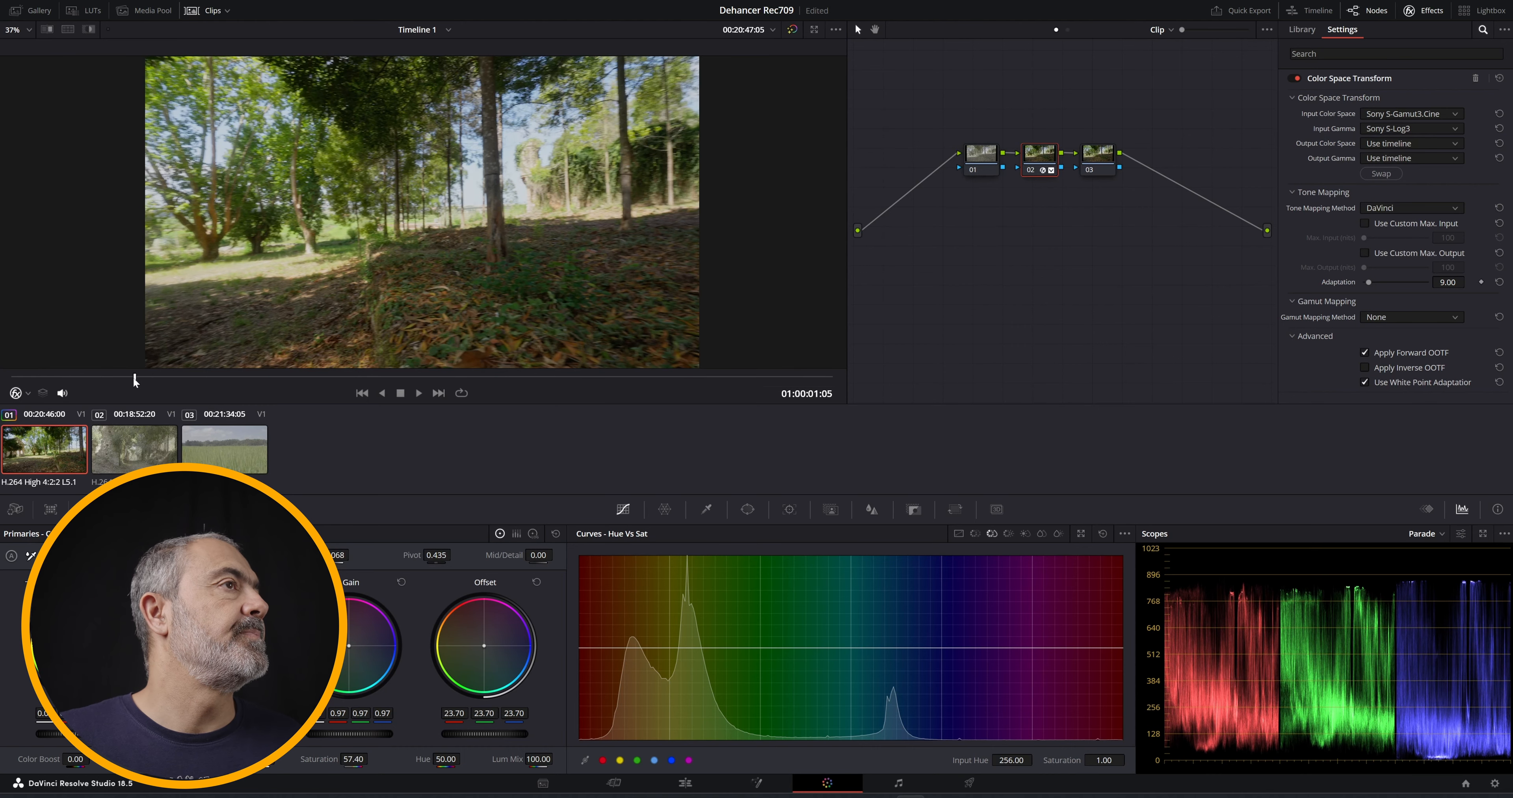
# Move to frame 01:00:02:12, search the effects for "deh" and apply Dehancer Pro 7.0.0 to node 03.
pyautogui.moveTo(134, 379); pyautogui.dragTo(296, 411)
pyautogui.click(1097, 155)
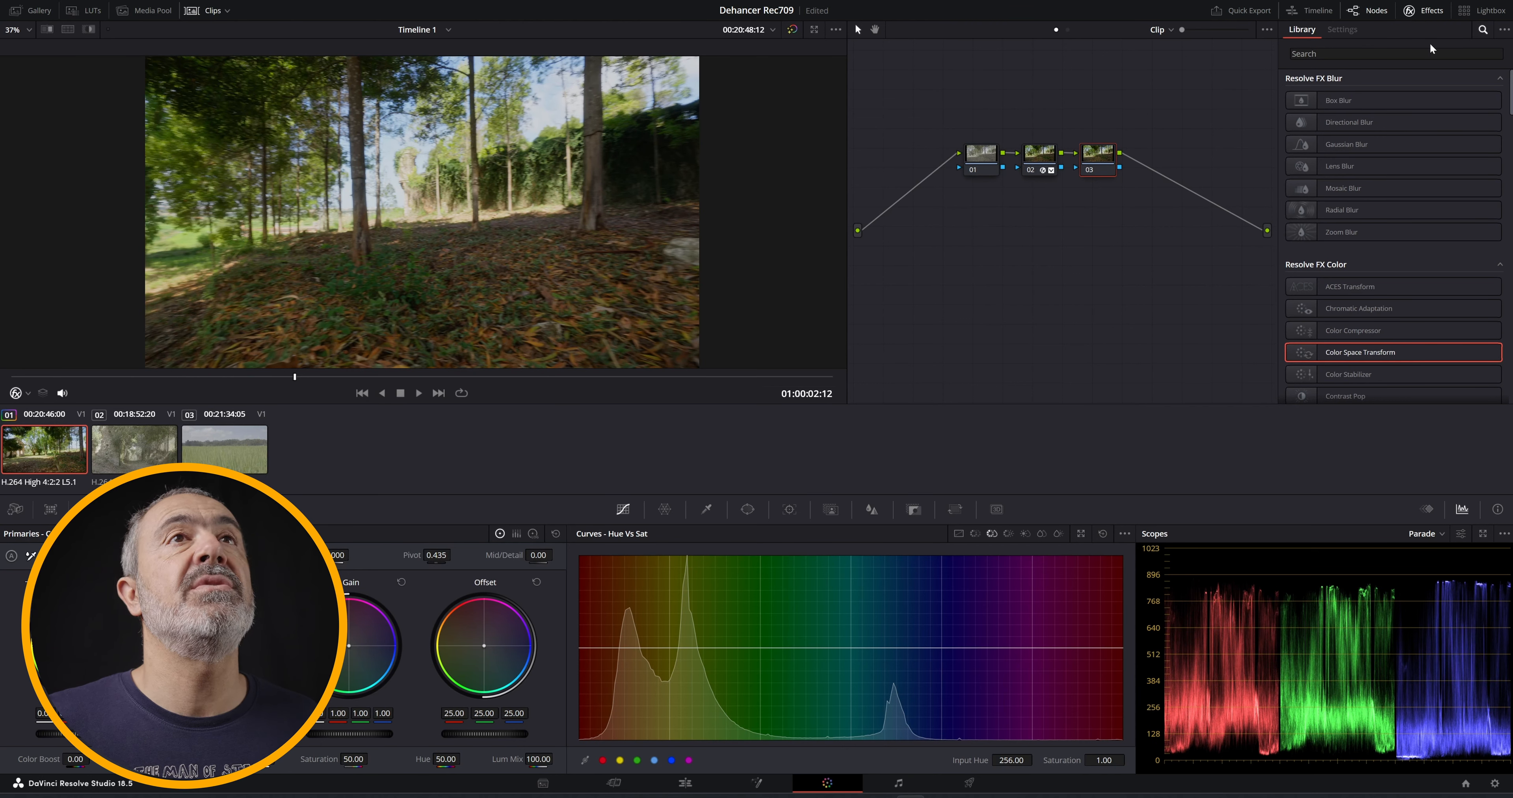
pyautogui.click(1482, 33)
pyautogui.click(1482, 31)
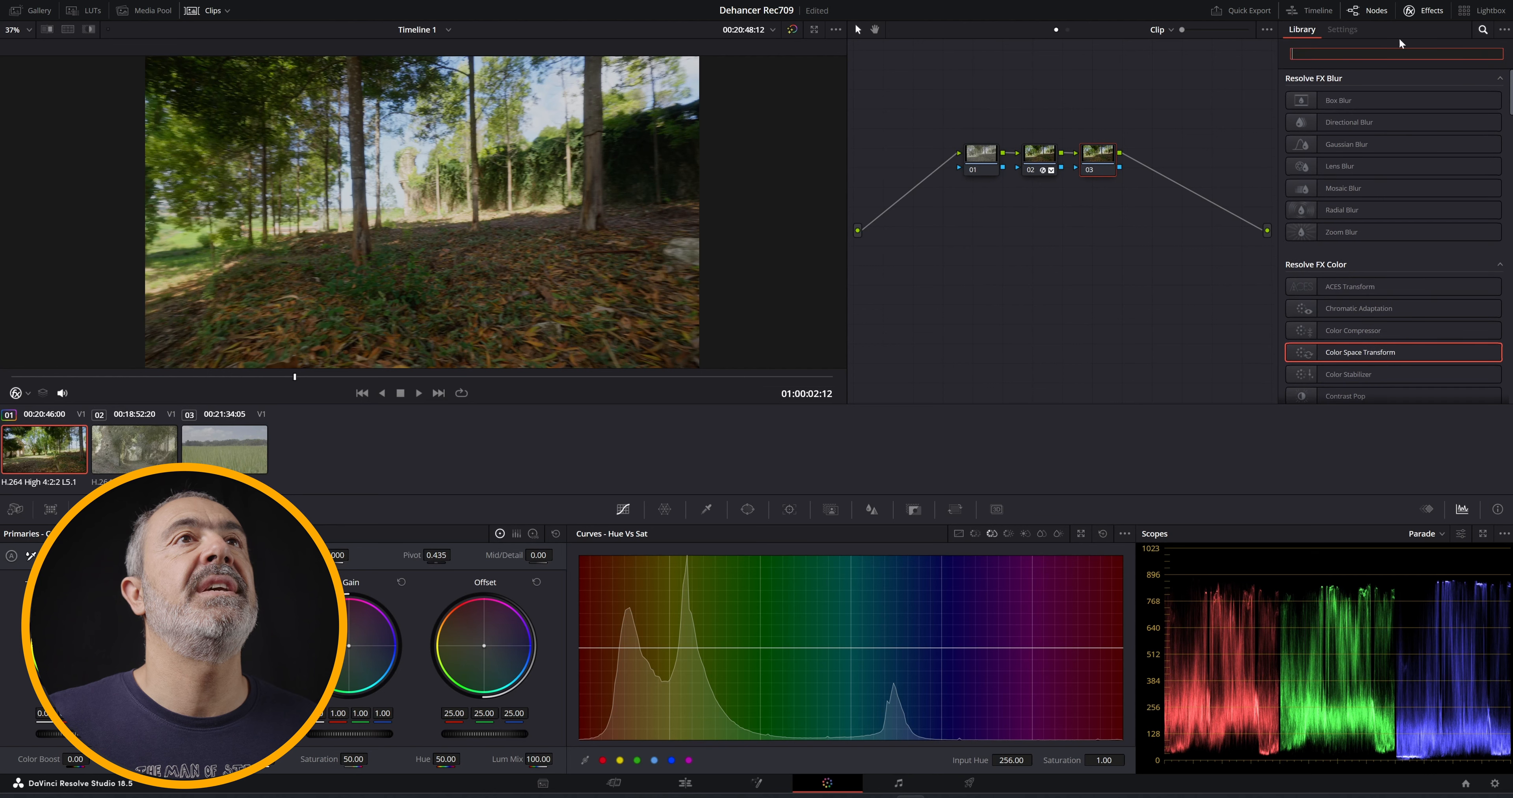
pyautogui.write('deha')
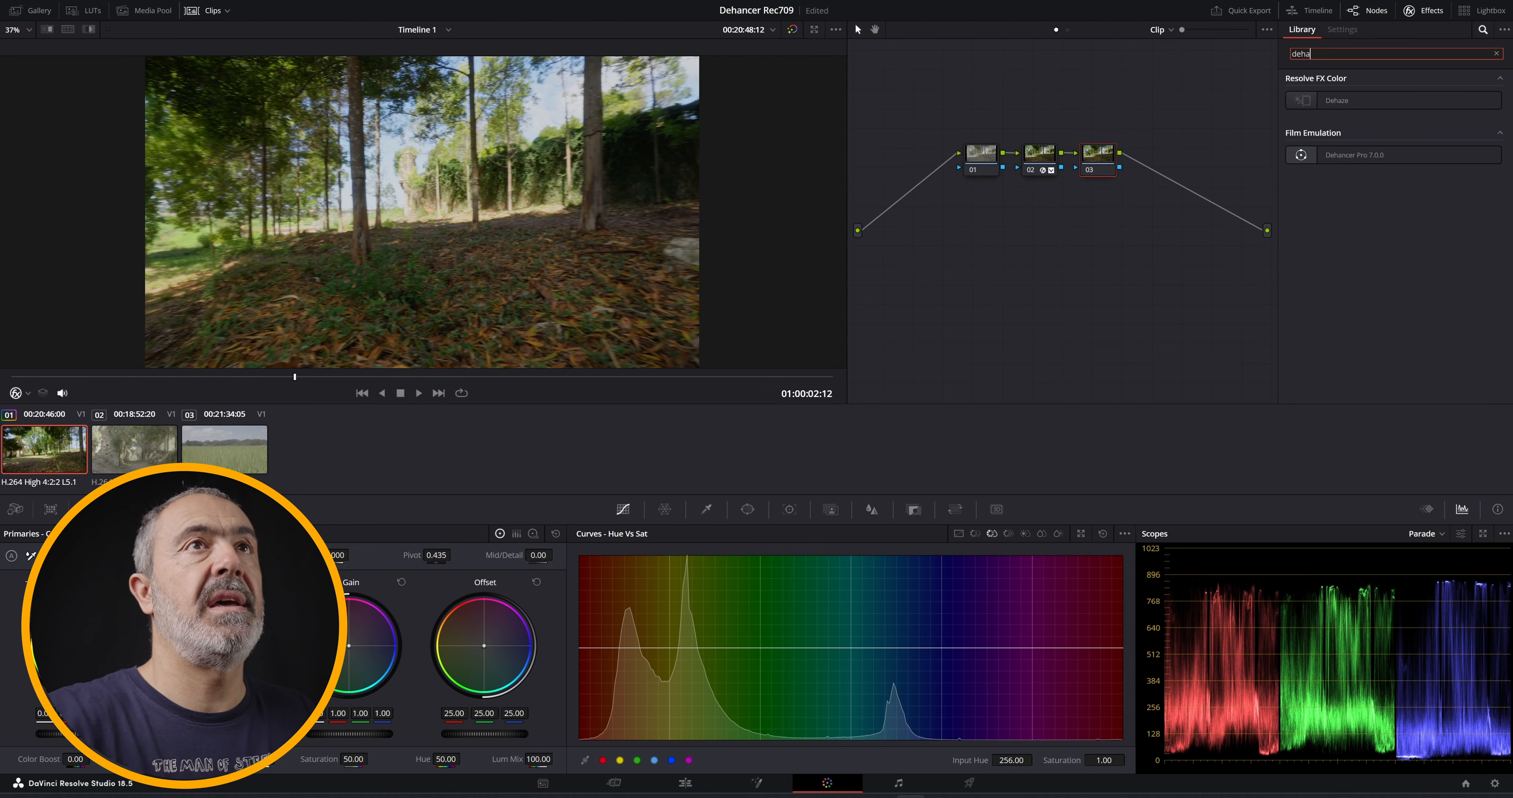
pyautogui.press('BackSpace')
pyautogui.write('h')
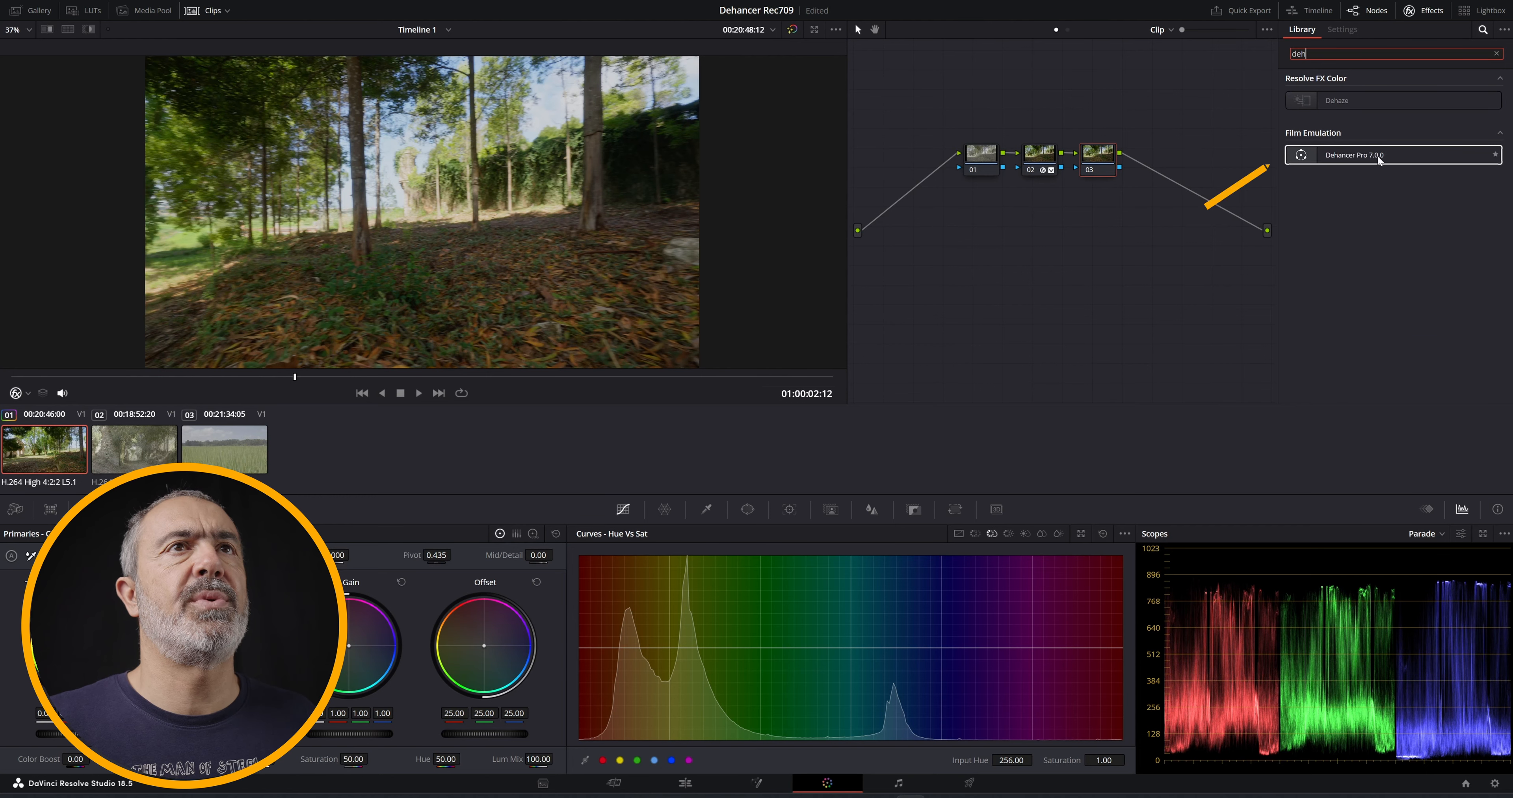
pyautogui.moveTo(1385, 154); pyautogui.dragTo(1097, 164)
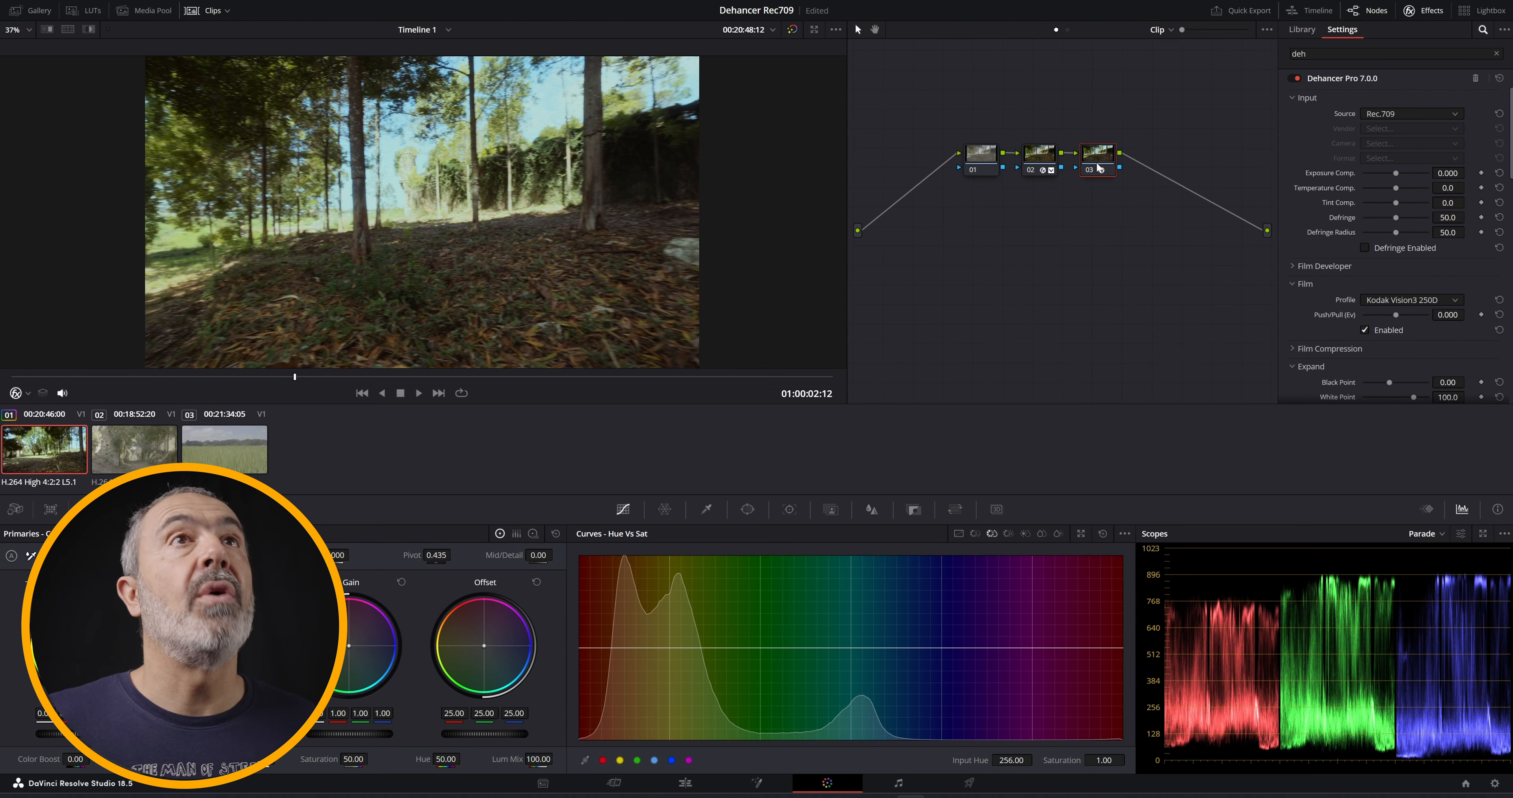
# Turn the Dehancer Pro effect on node 03 off and on again to compare the image with and without it.
pyautogui.click(1424, 14)
pyautogui.click(1424, 13)
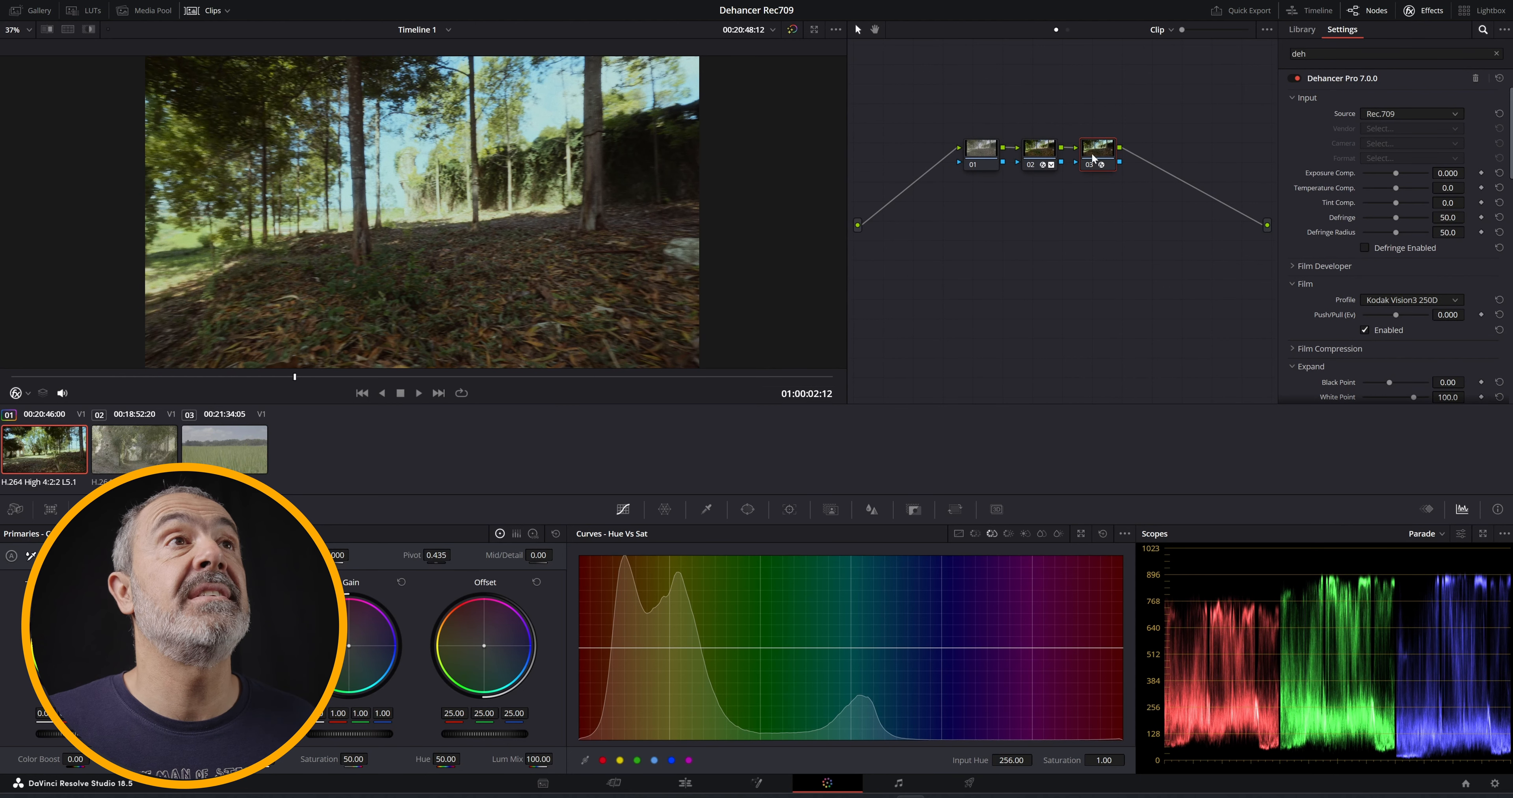
pyautogui.click(1298, 78)
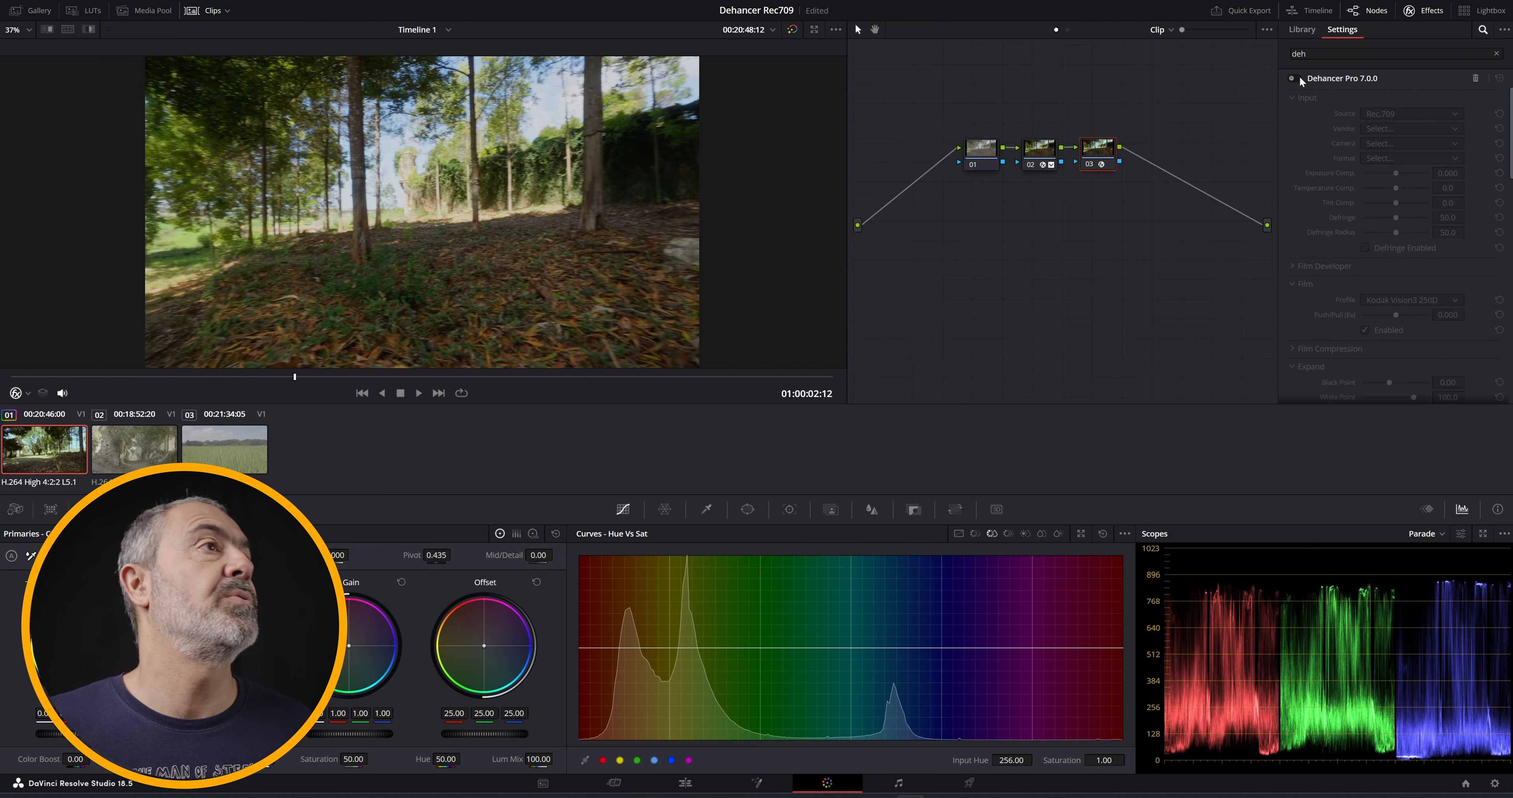
pyautogui.click(1298, 78)
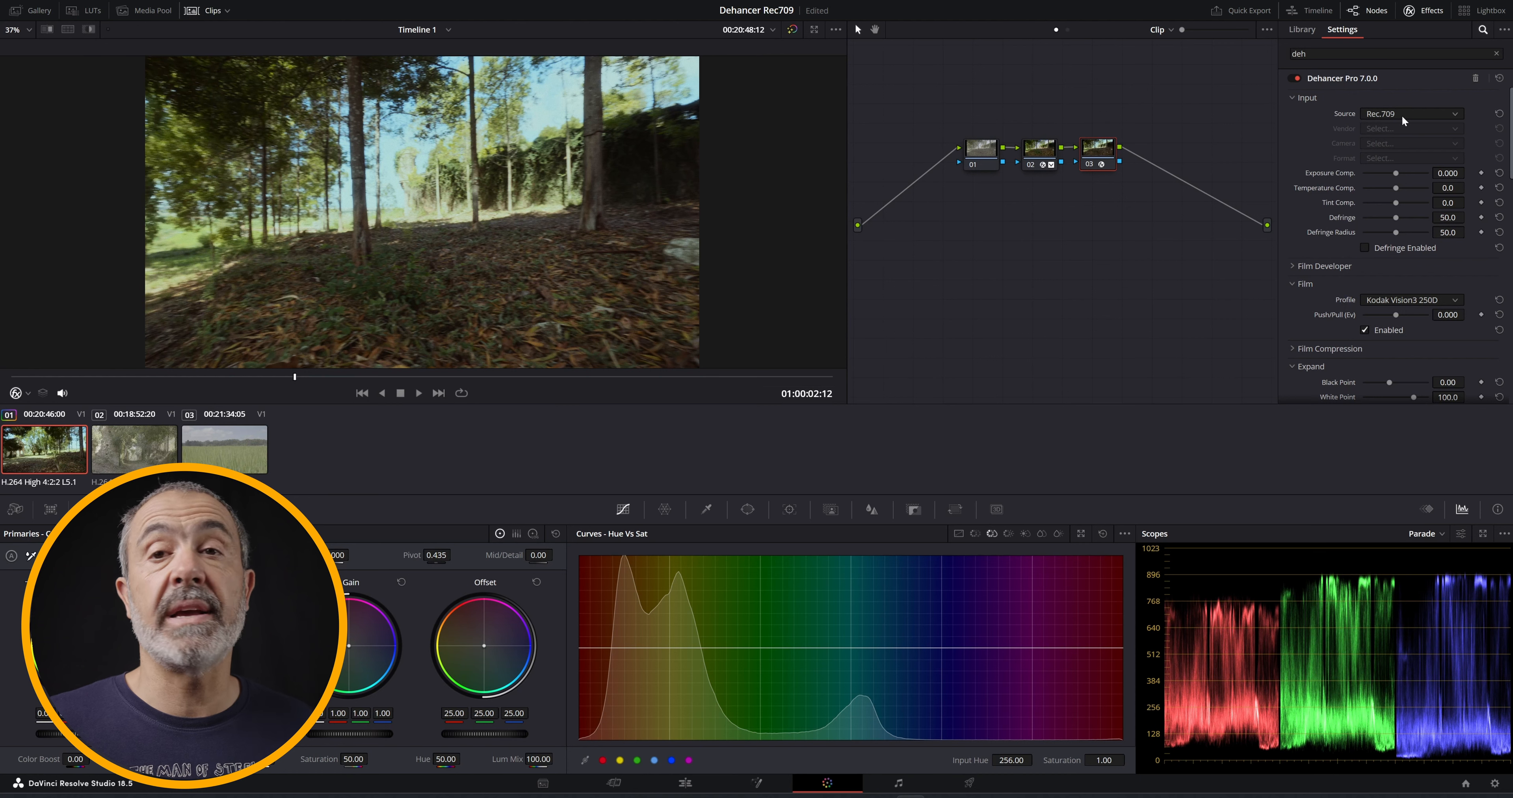
# Set the Dehancer Pro input source to DVR WG/Rec709 and raise its exposure compensation to 0.084.
pyautogui.click(1415, 112)
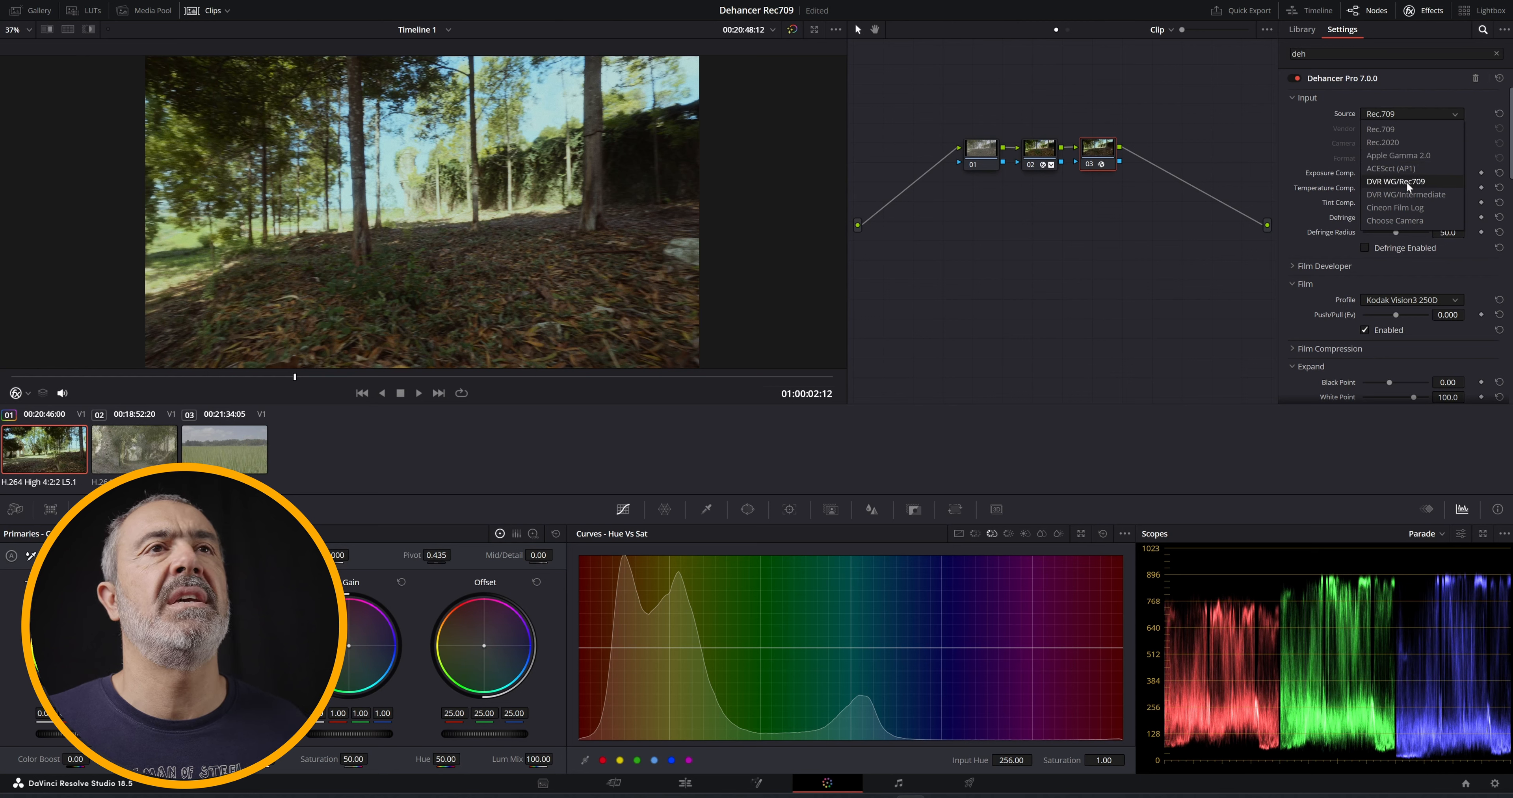
pyautogui.click(1422, 182)
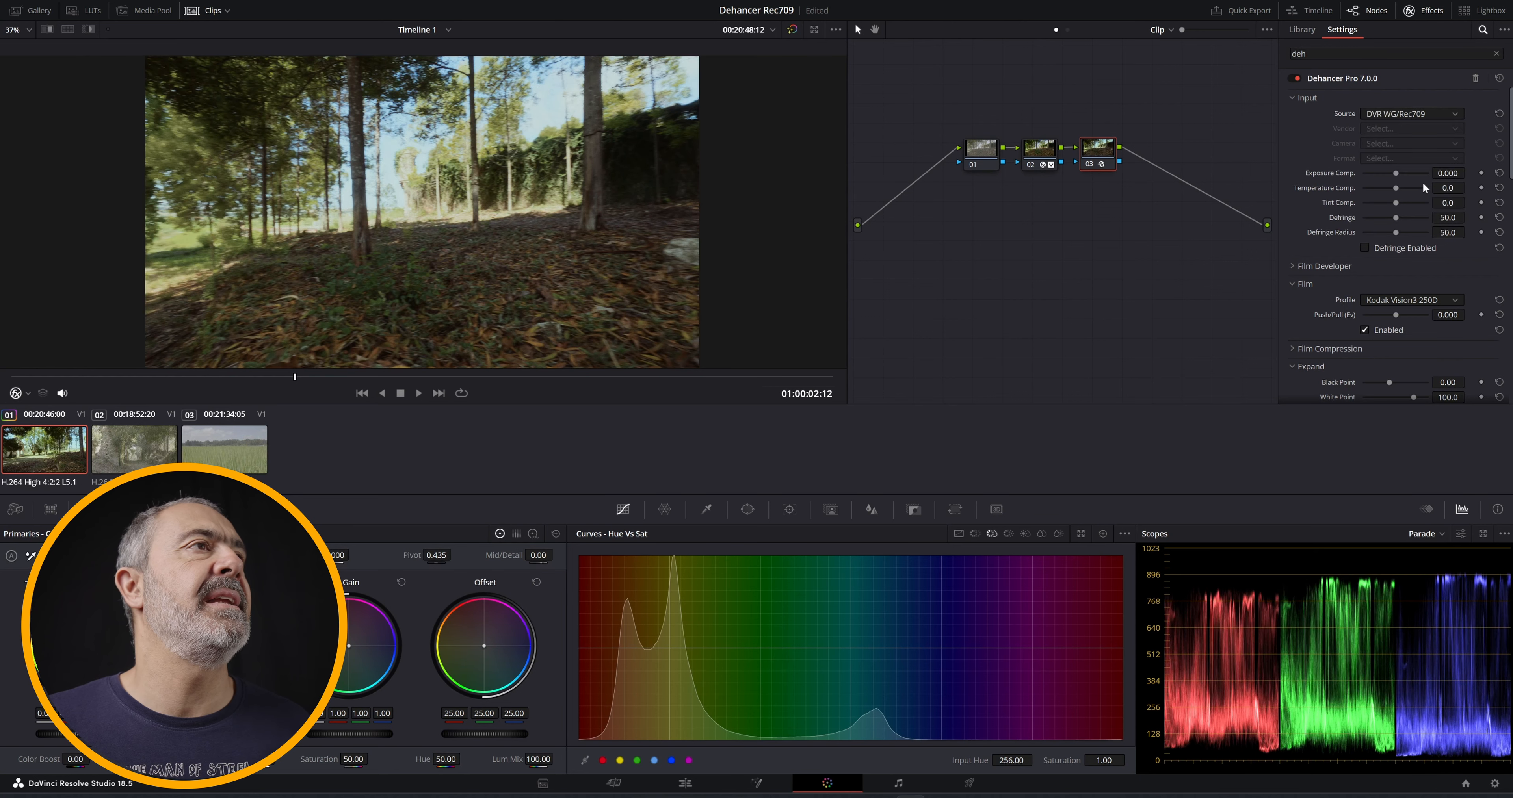
pyautogui.click(1422, 111)
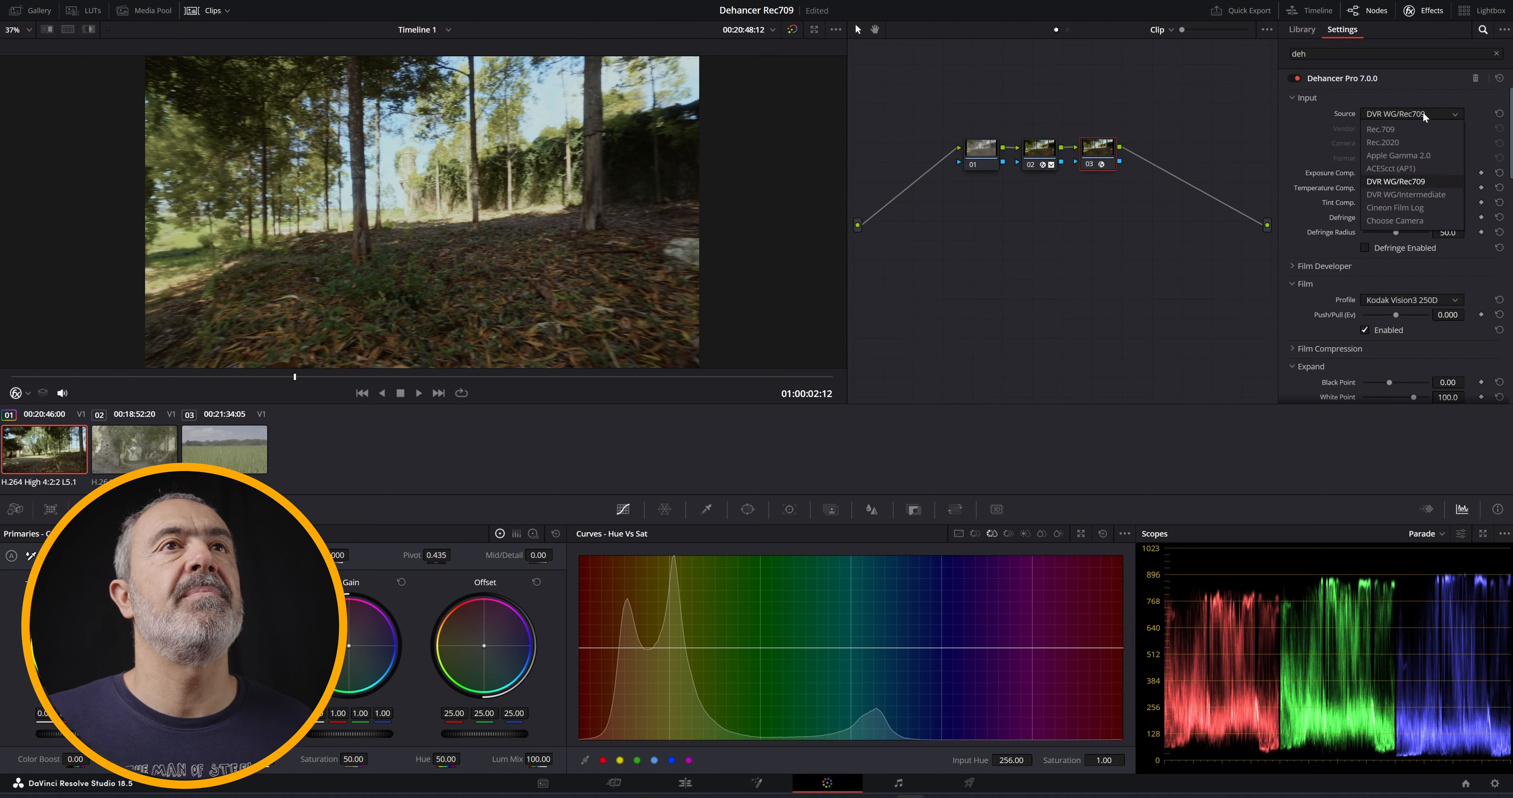
pyautogui.click(1422, 111)
pyautogui.click(1421, 111)
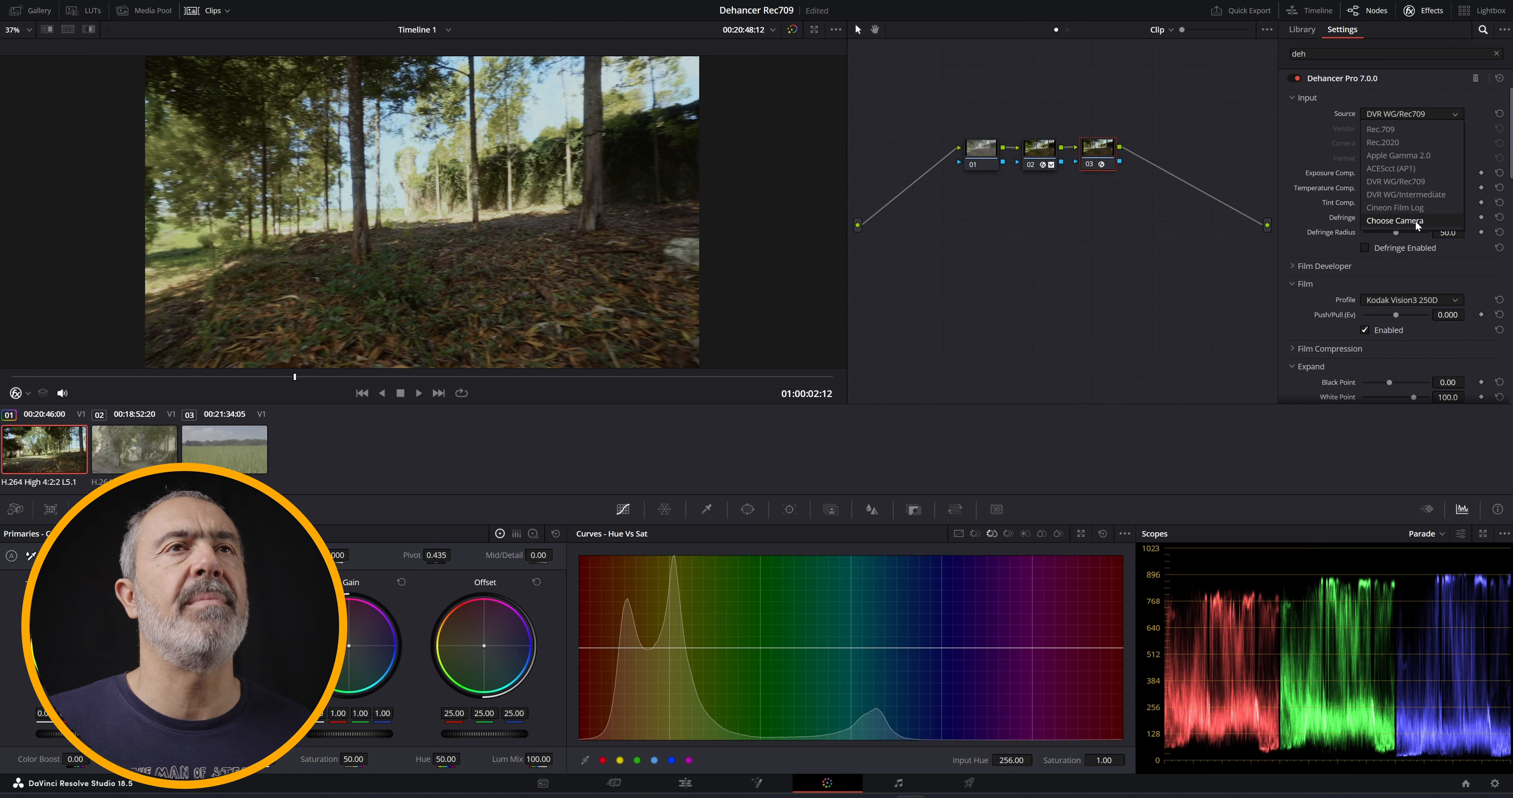
pyautogui.click(1416, 84)
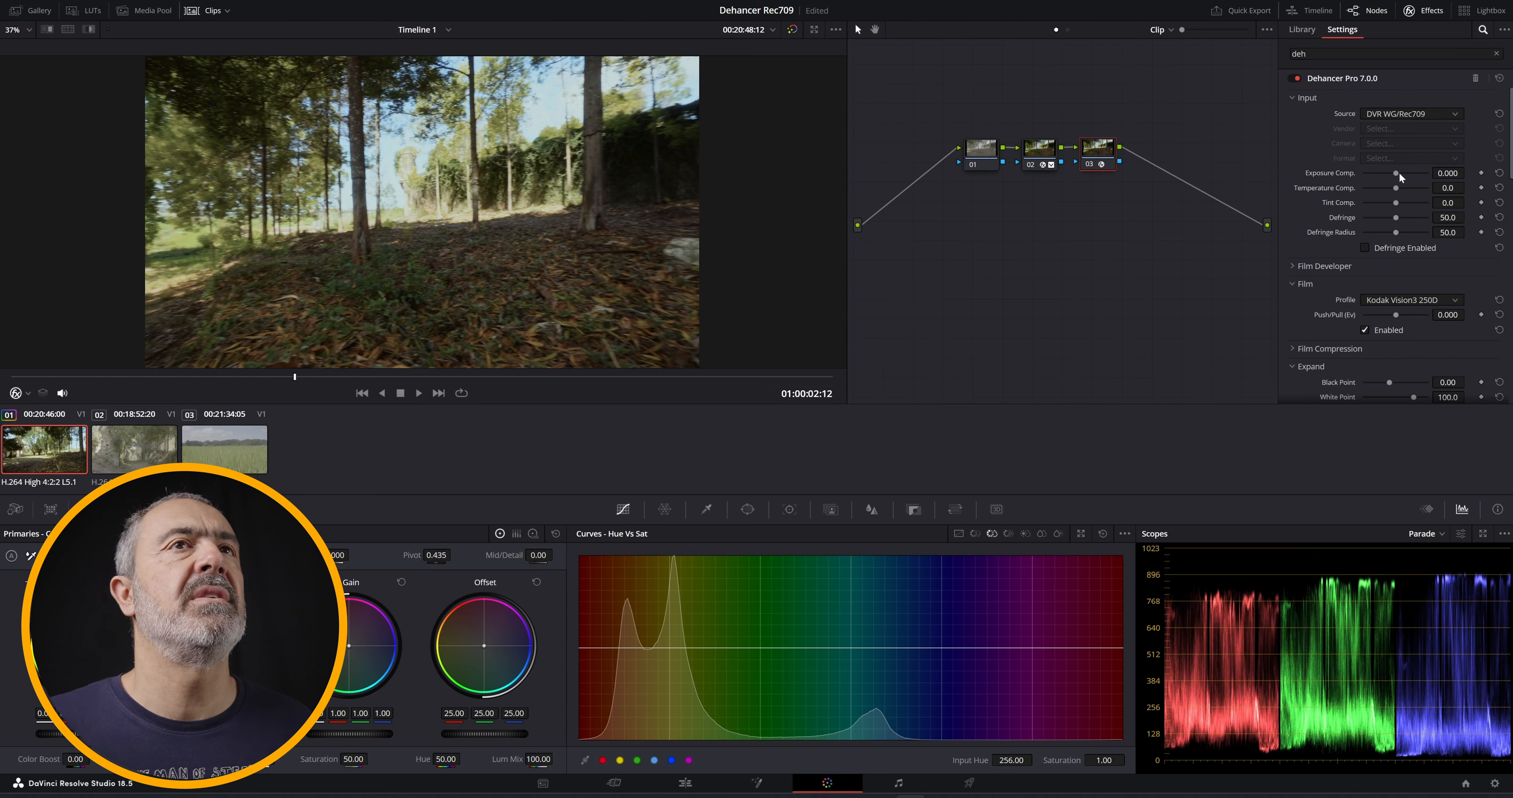
pyautogui.moveTo(1398, 171)
pyautogui.mouseDown()
pyautogui.moveTo(1383, 175)
pyautogui.moveTo(1396, 176)
pyautogui.mouseUp()
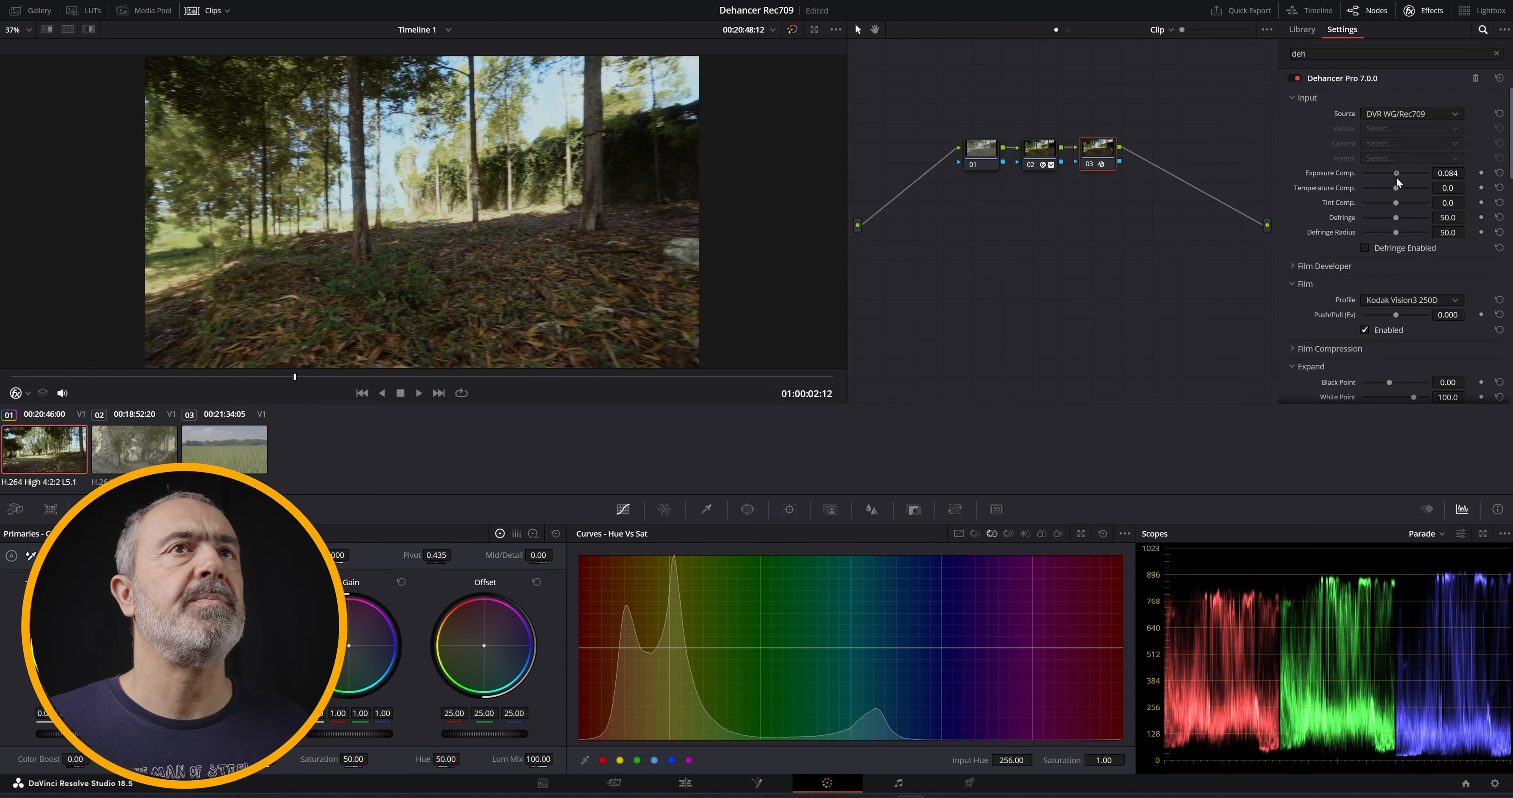
# Disable the Film Grain stage in the Dehancer Pro effect.
pyautogui.scroll(-1, 1414, 241)
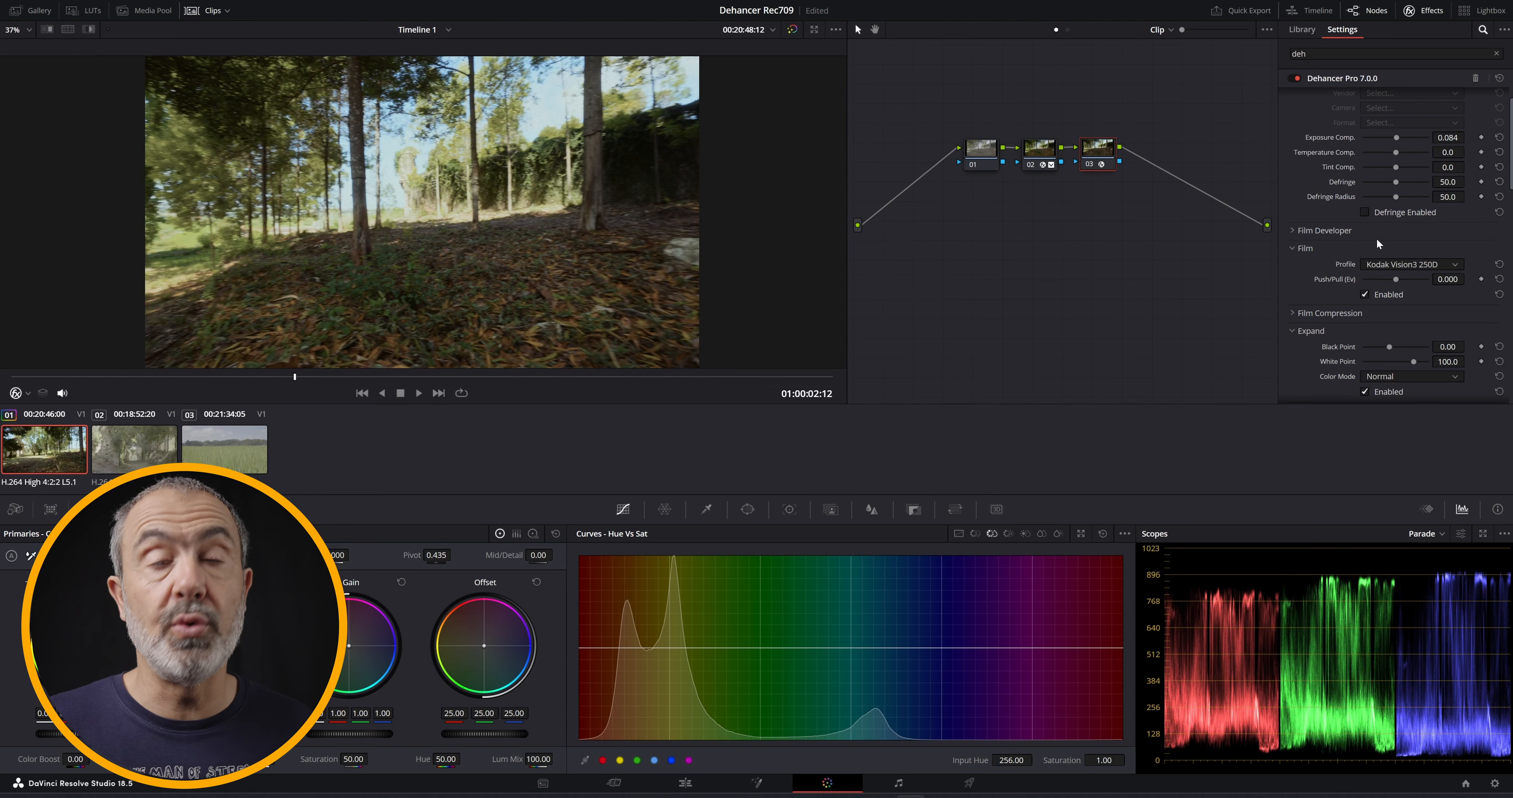
pyautogui.scroll(-5, 1377, 238)
pyautogui.scroll(-3, 1377, 237)
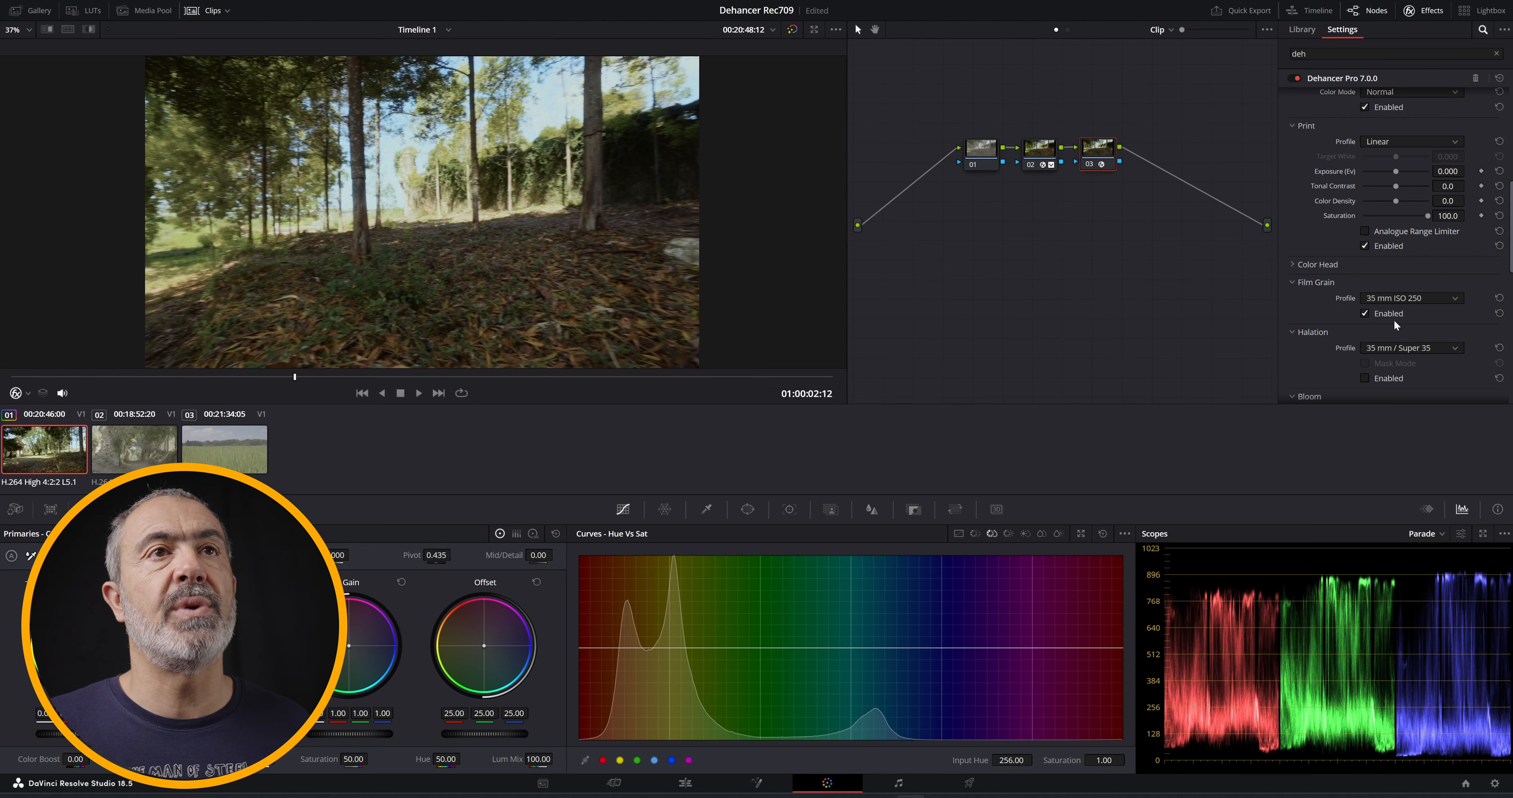
pyautogui.click(1365, 314)
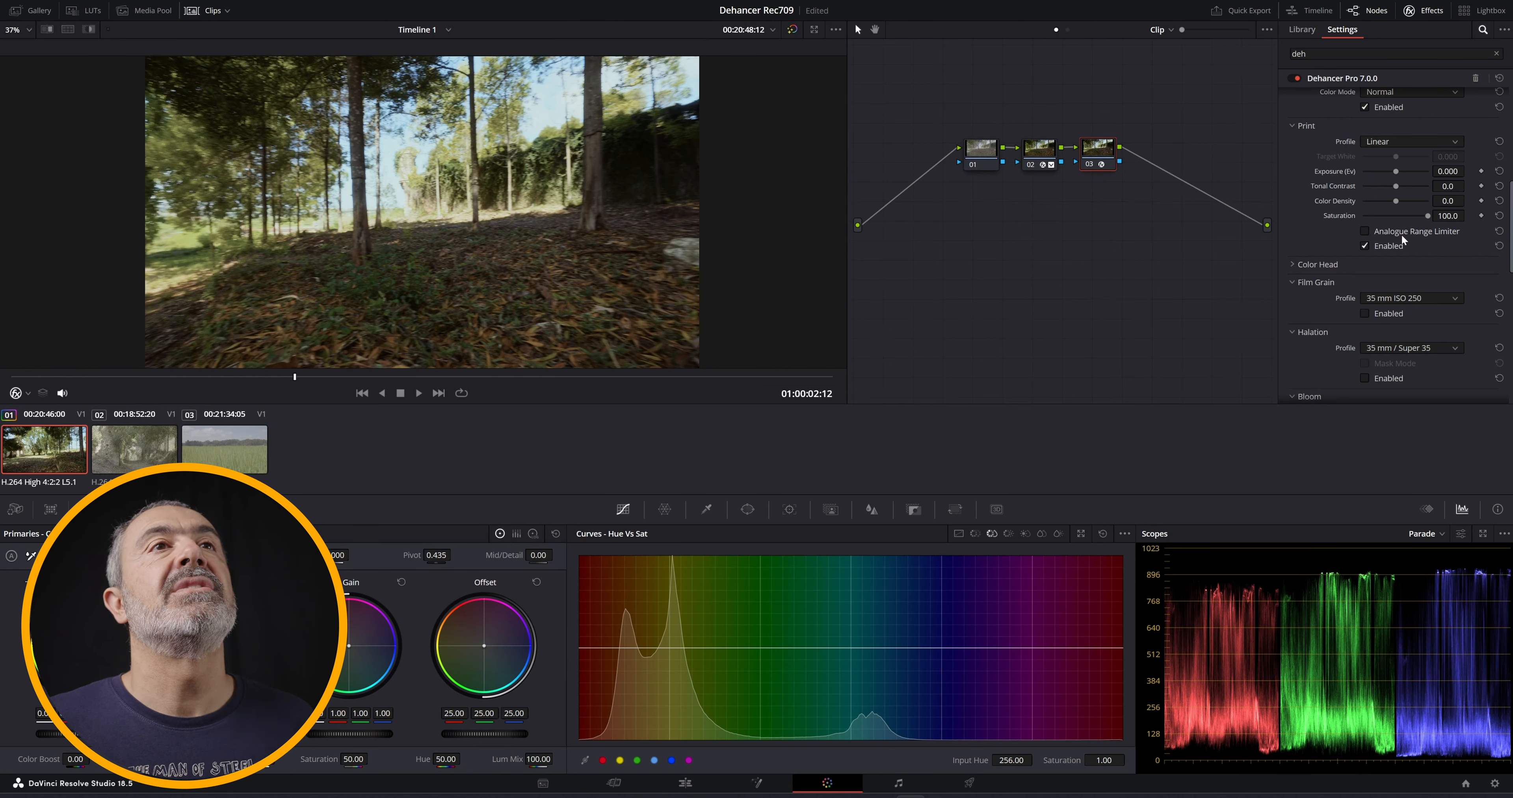
# Look through the Dehancer film profiles and choose the first one, Adox Color Implosion 100.
pyautogui.scroll(8, 1402, 236)
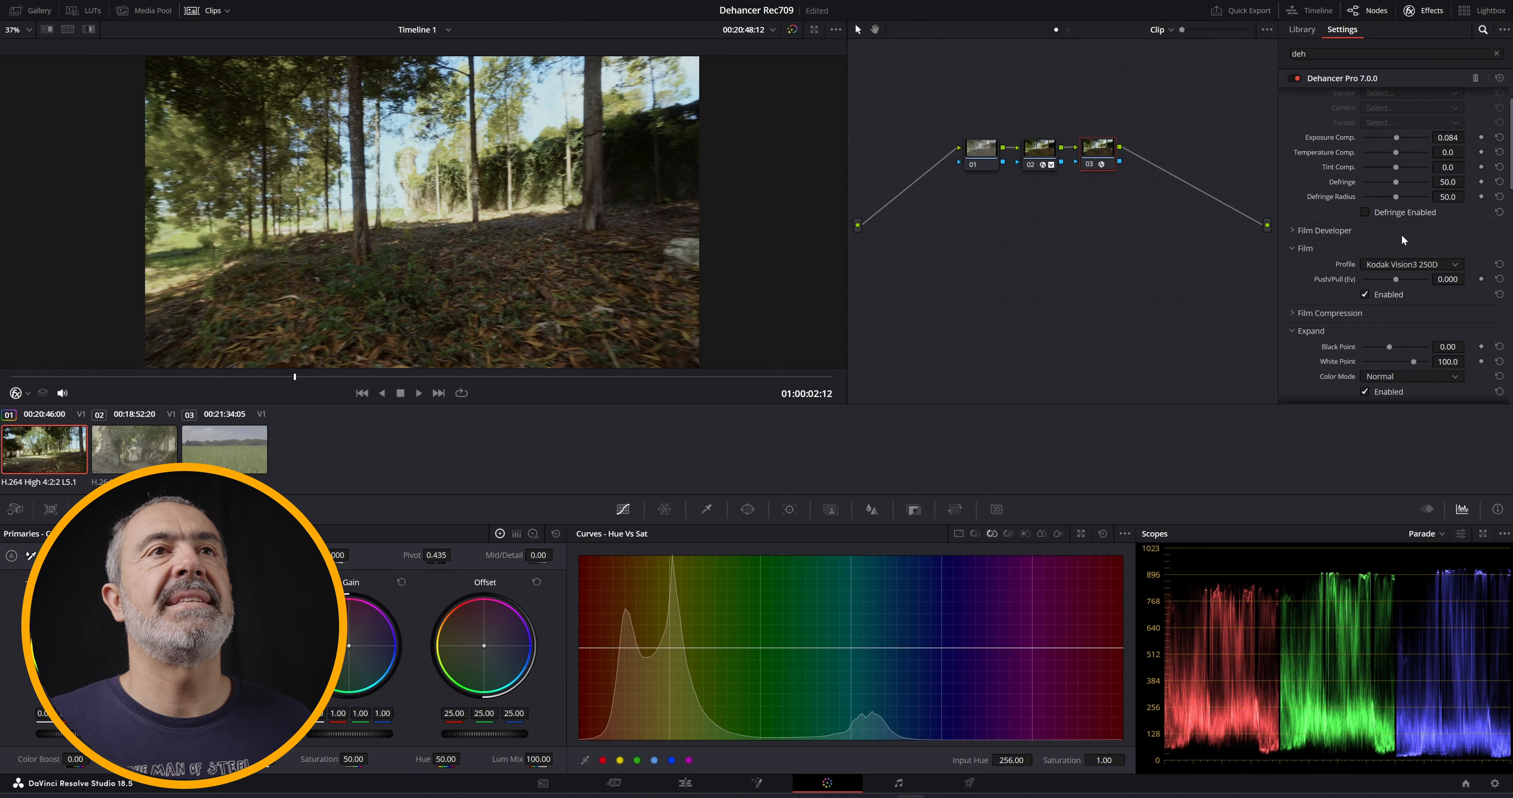
pyautogui.click(1421, 264)
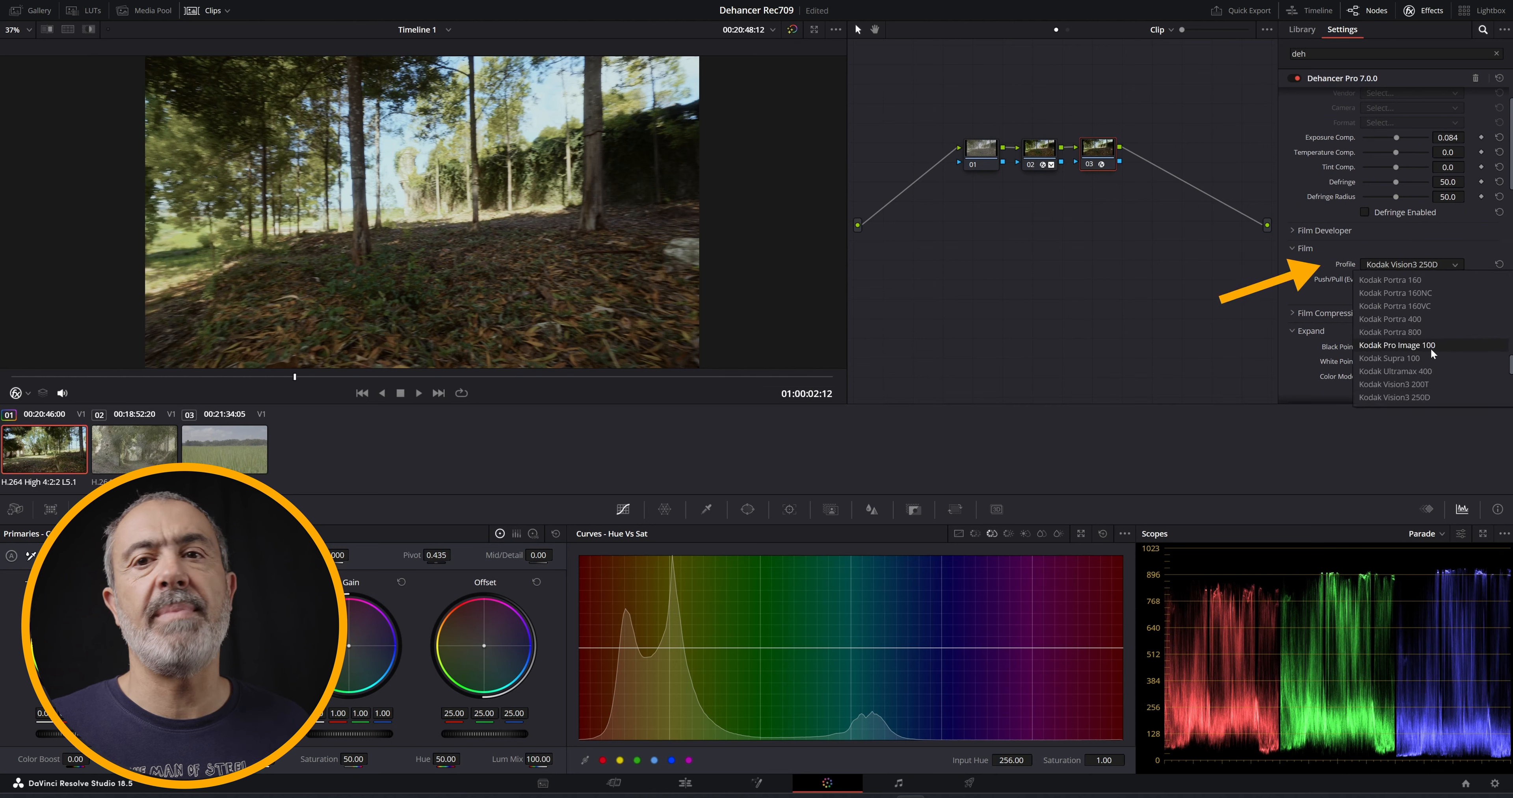
pyautogui.scroll(-3, 1430, 348)
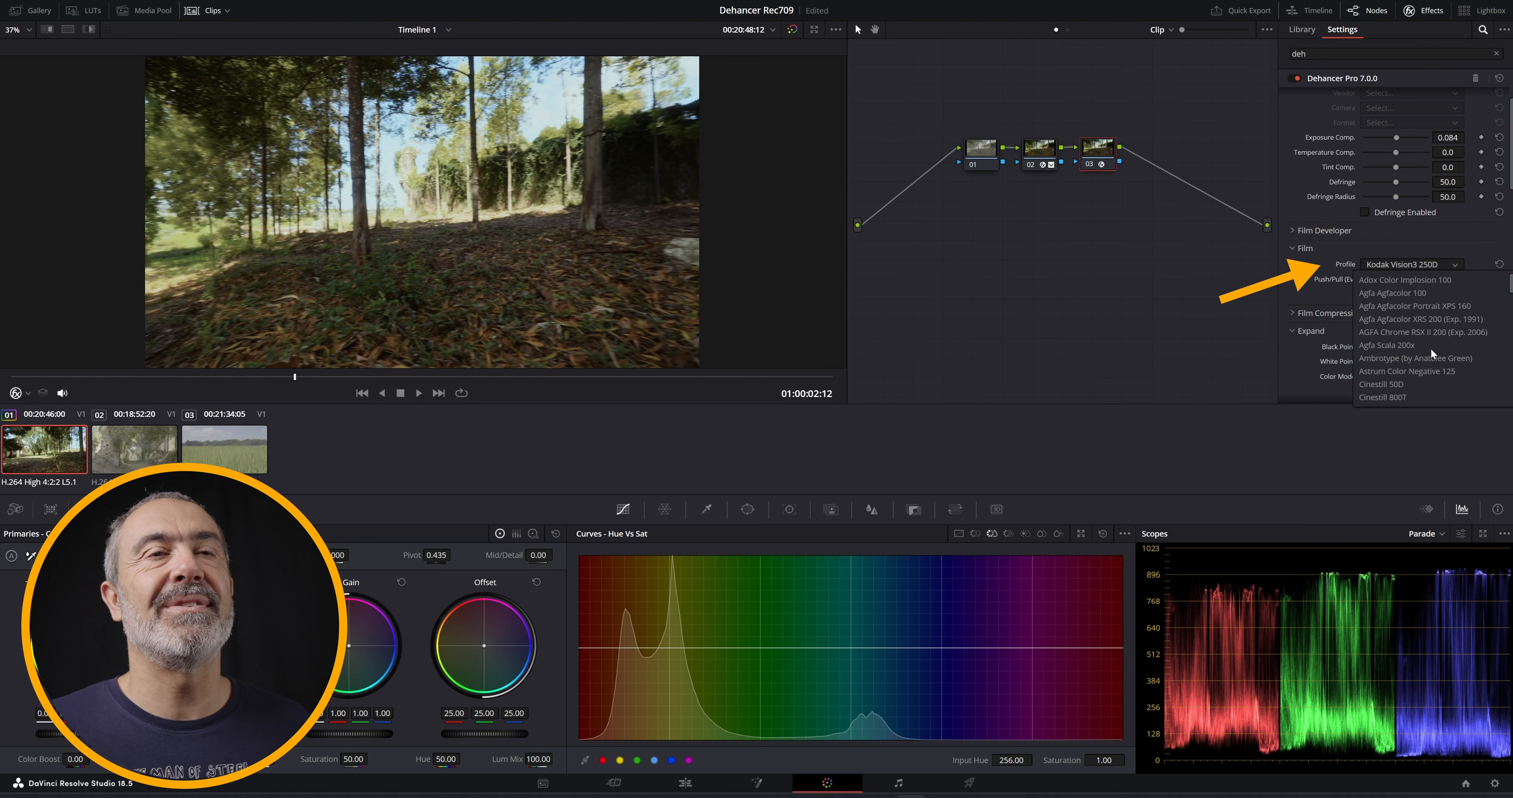
pyautogui.scroll(15, 1430, 348)
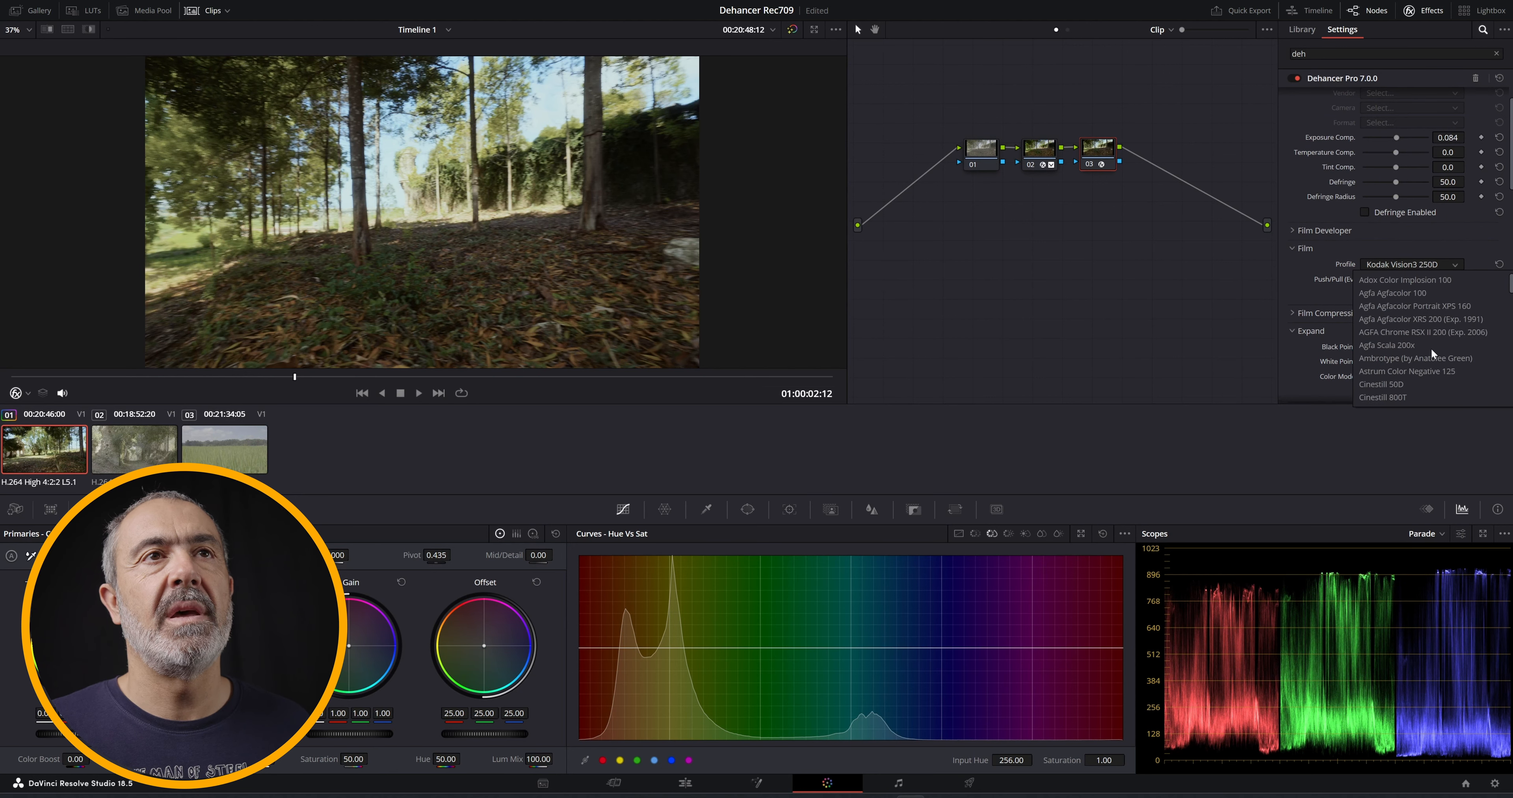
pyautogui.click(1433, 281)
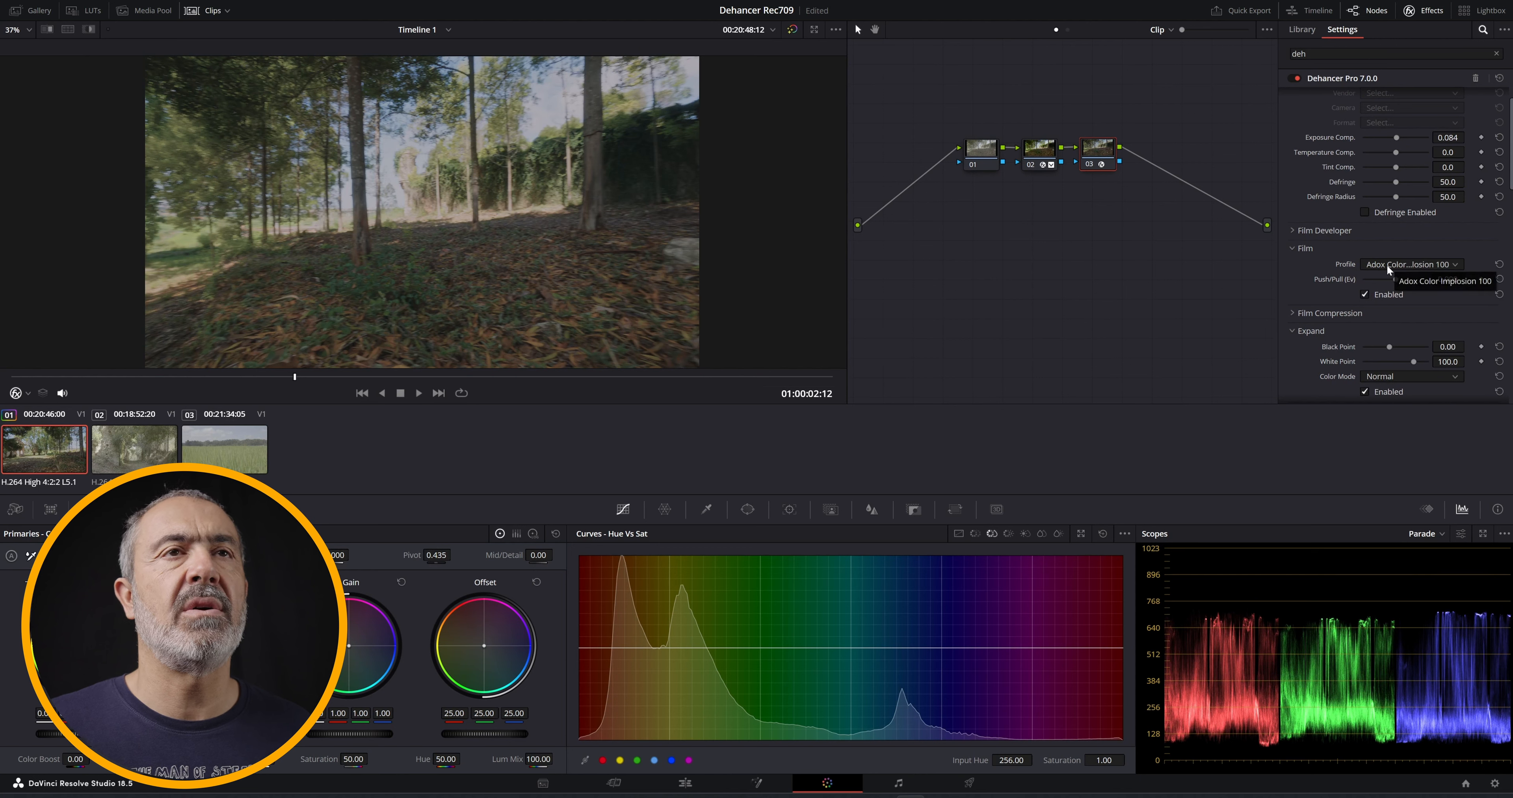
# Go through the following film profiles one by one, comparing their looks, and settle on Konica Centuria 100 DNP.
pyautogui.scroll(-1, 1387, 266)
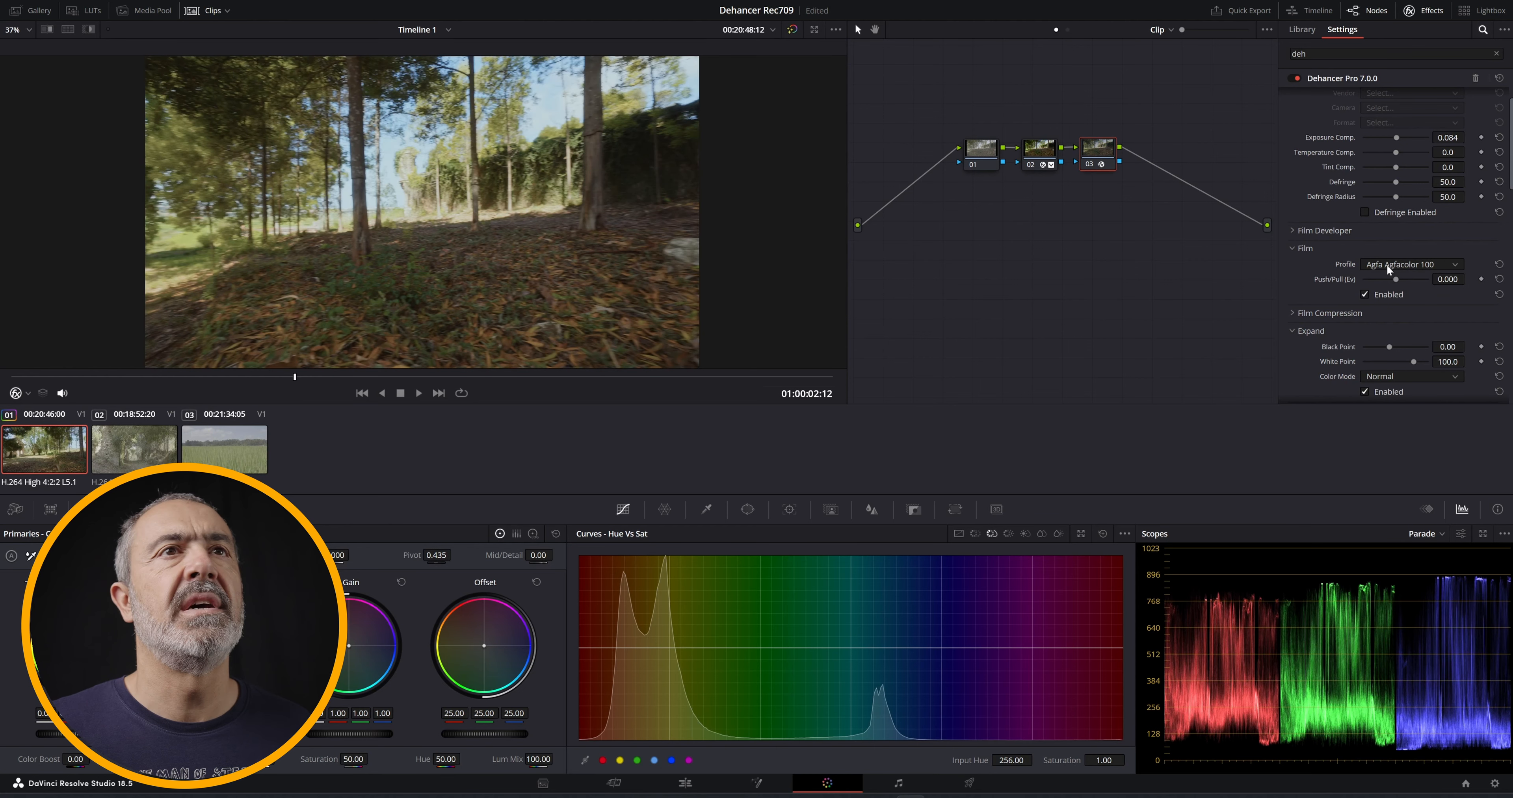
pyautogui.scroll(-1, 1387, 266)
pyautogui.scroll(-3, 1387, 264)
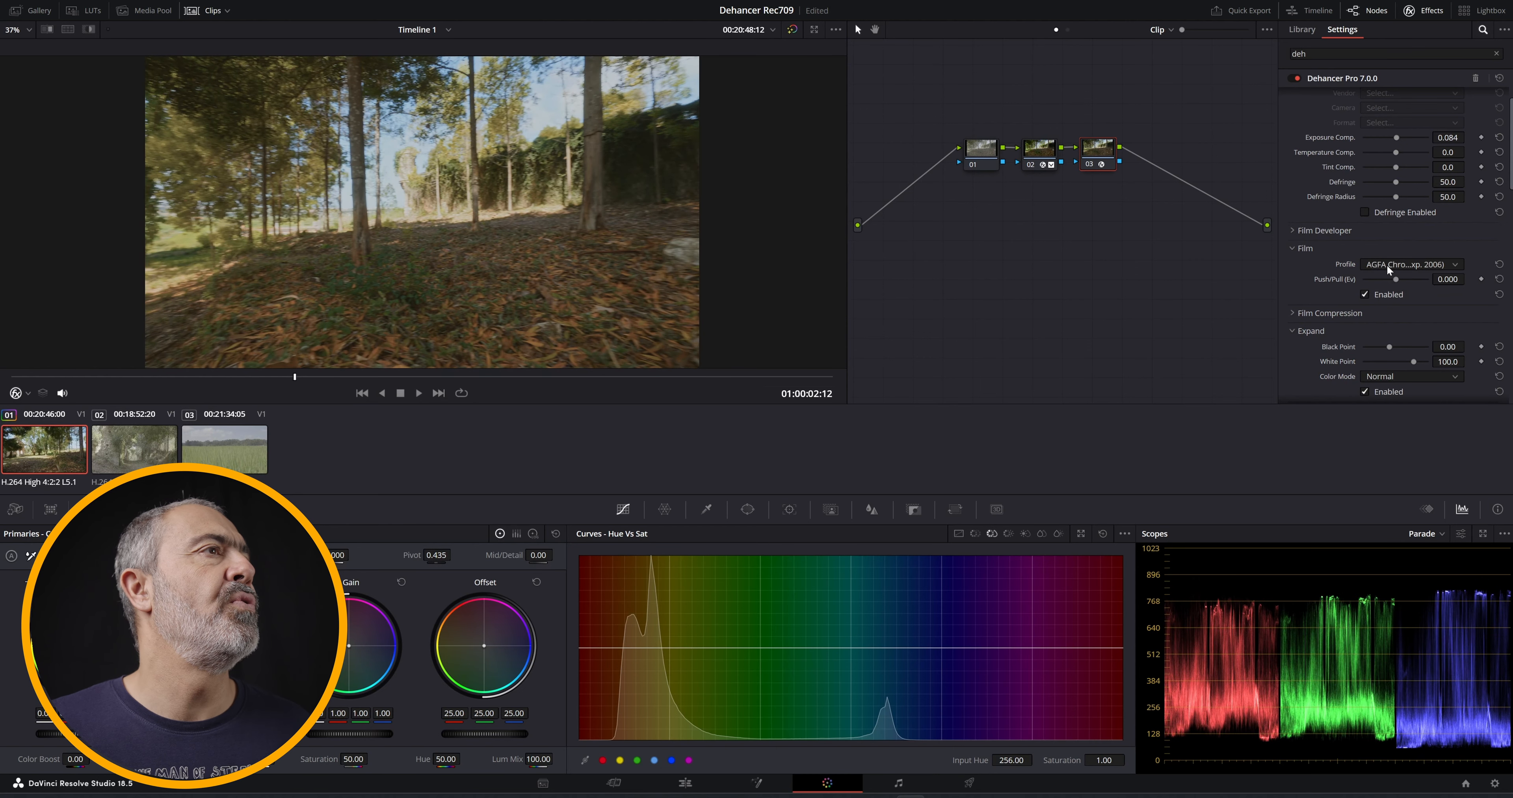
pyautogui.scroll(-1, 1386, 264)
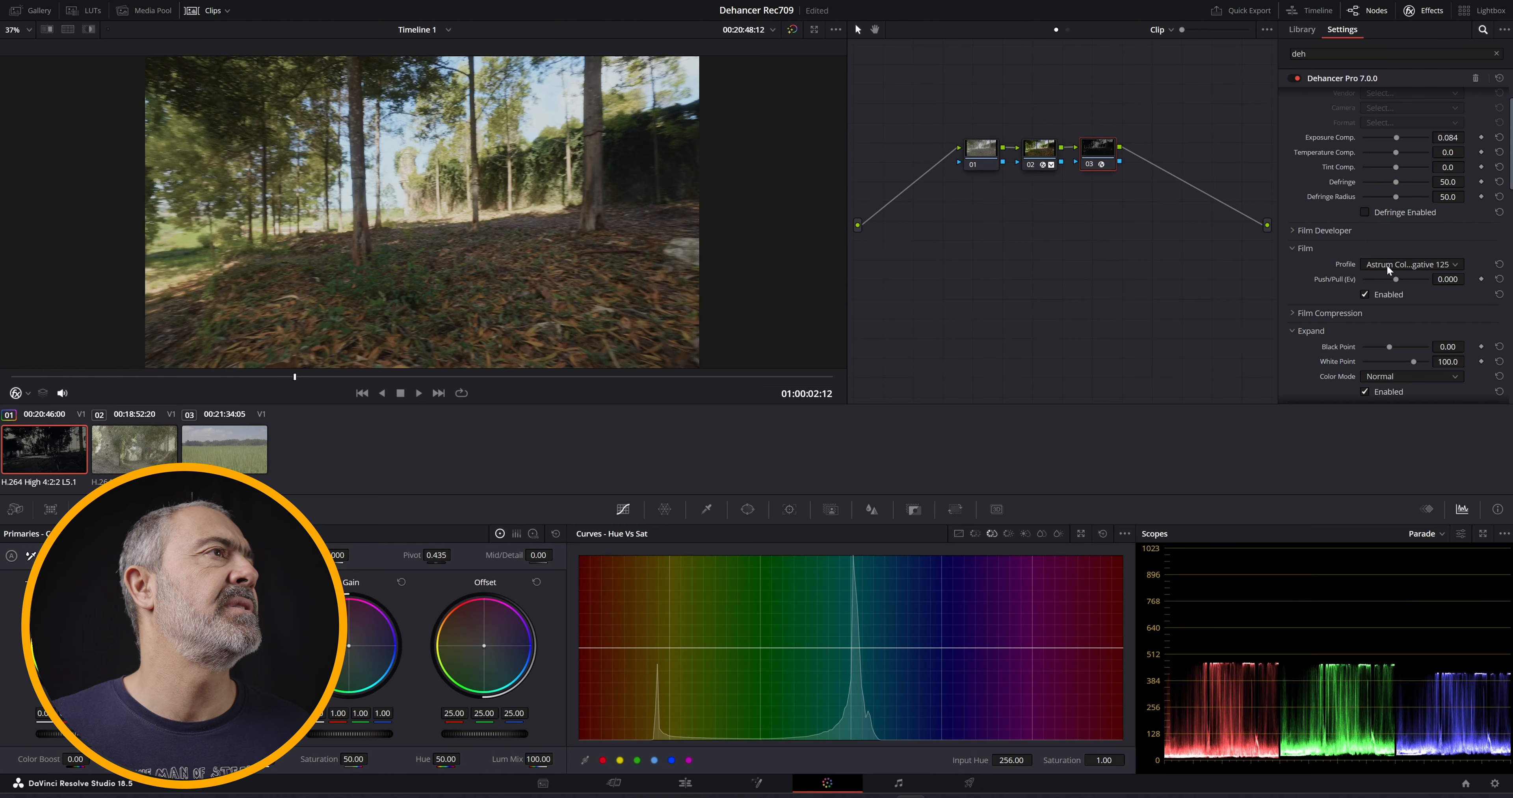
pyautogui.scroll(-2, 1387, 265)
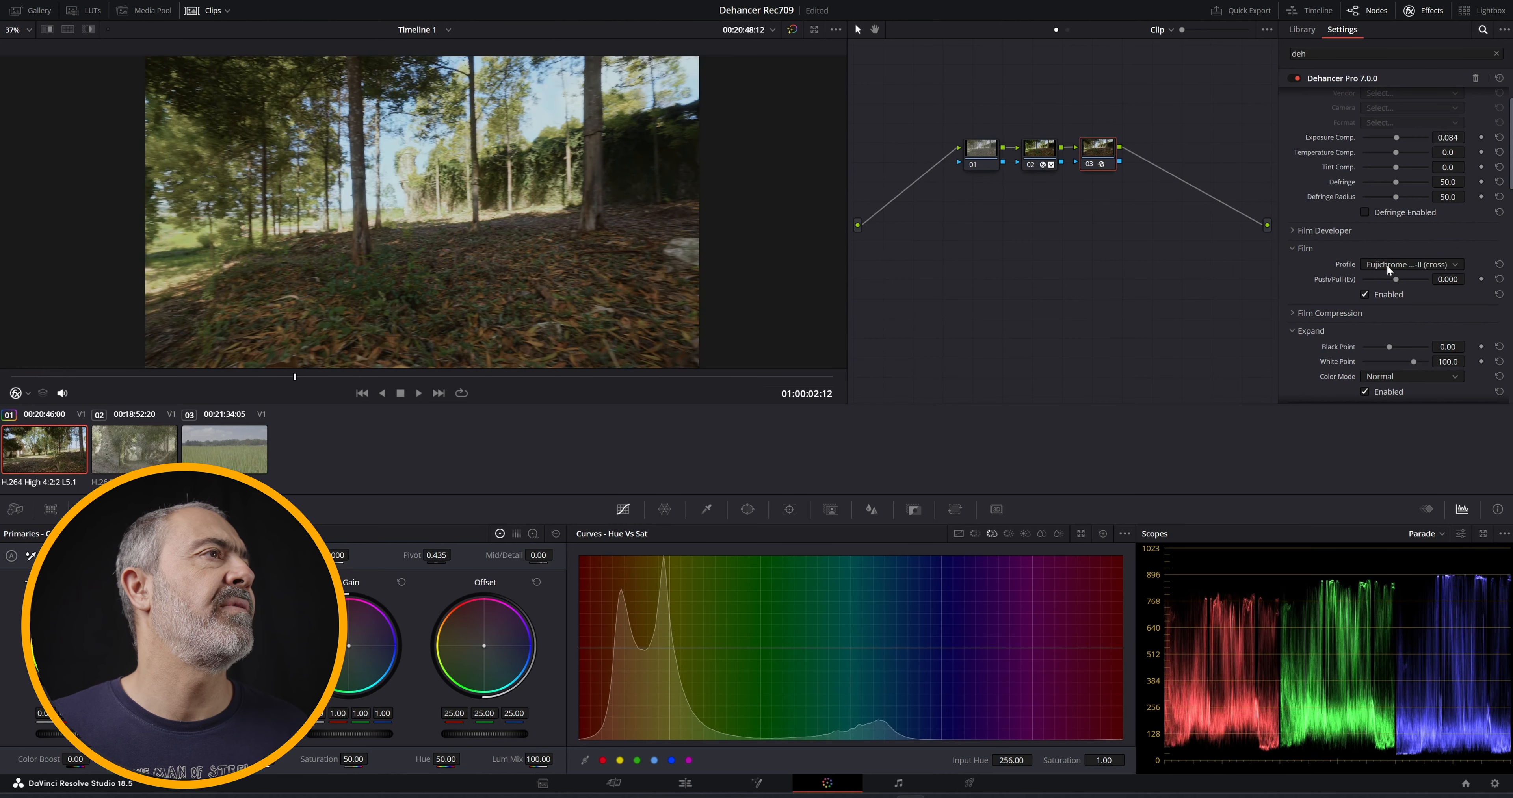
pyautogui.scroll(-2, 1387, 265)
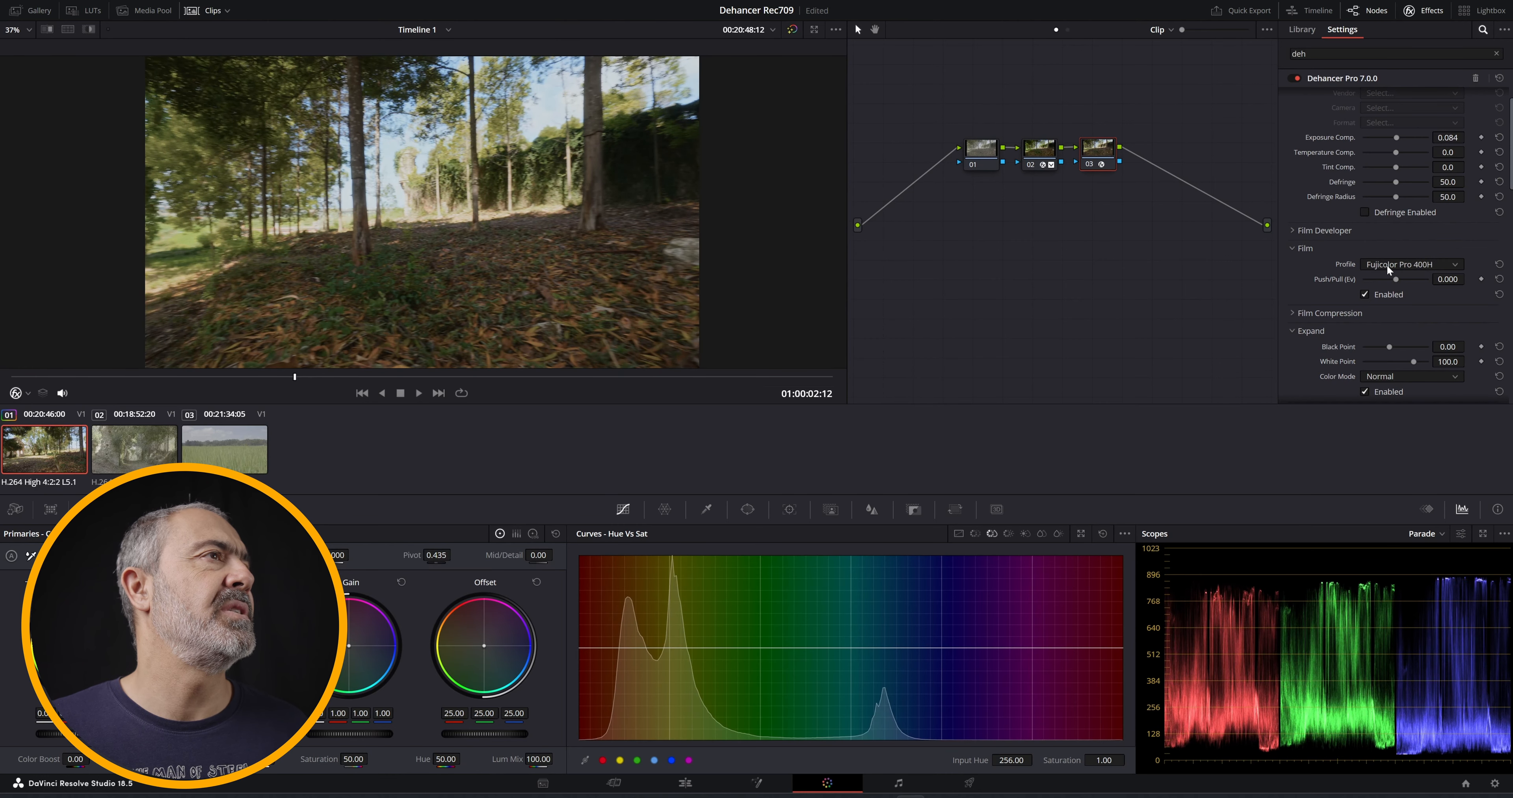
pyautogui.scroll(-2, 1387, 265)
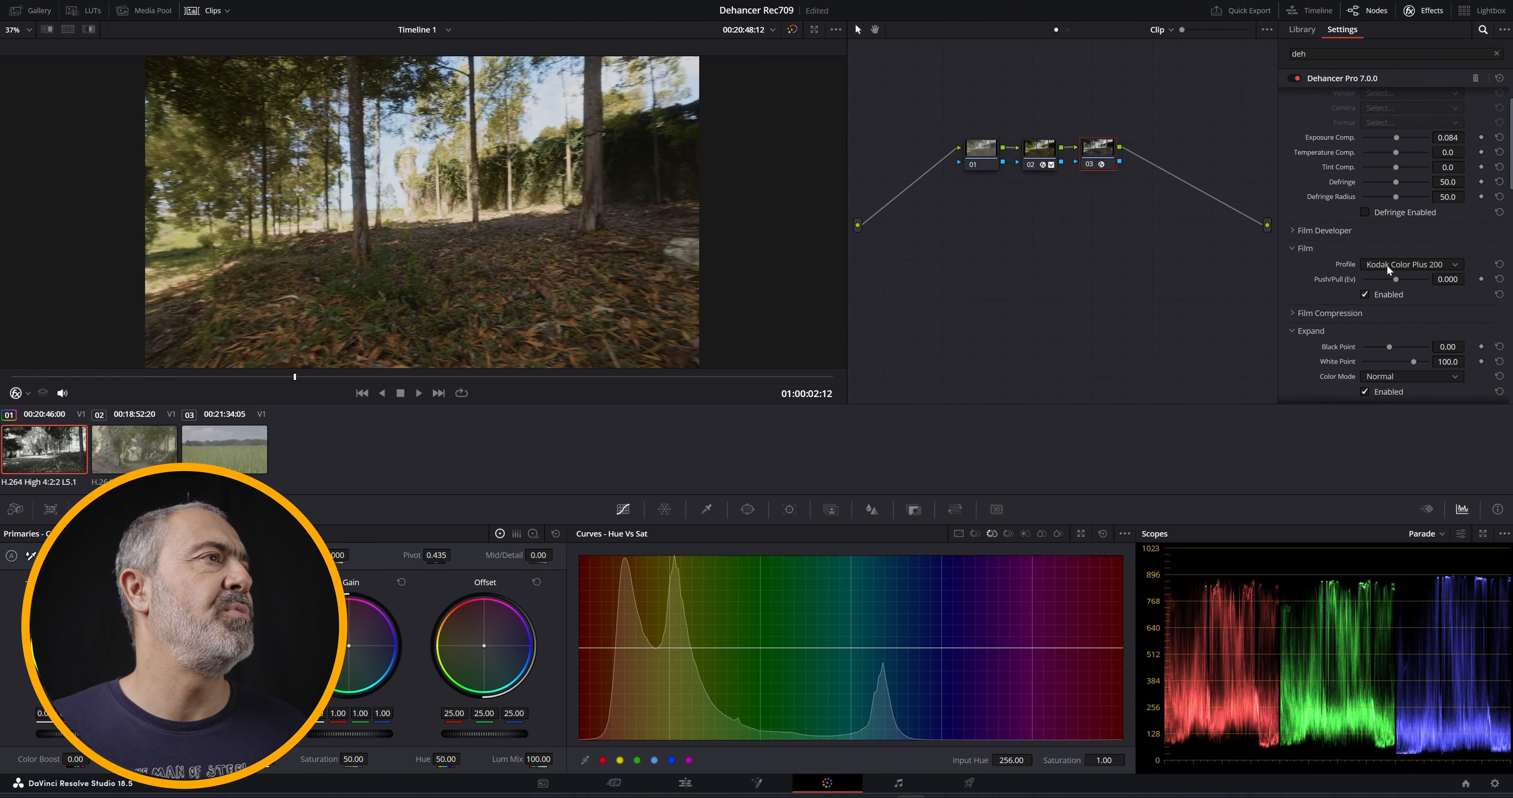
pyautogui.scroll(-1, 1387, 265)
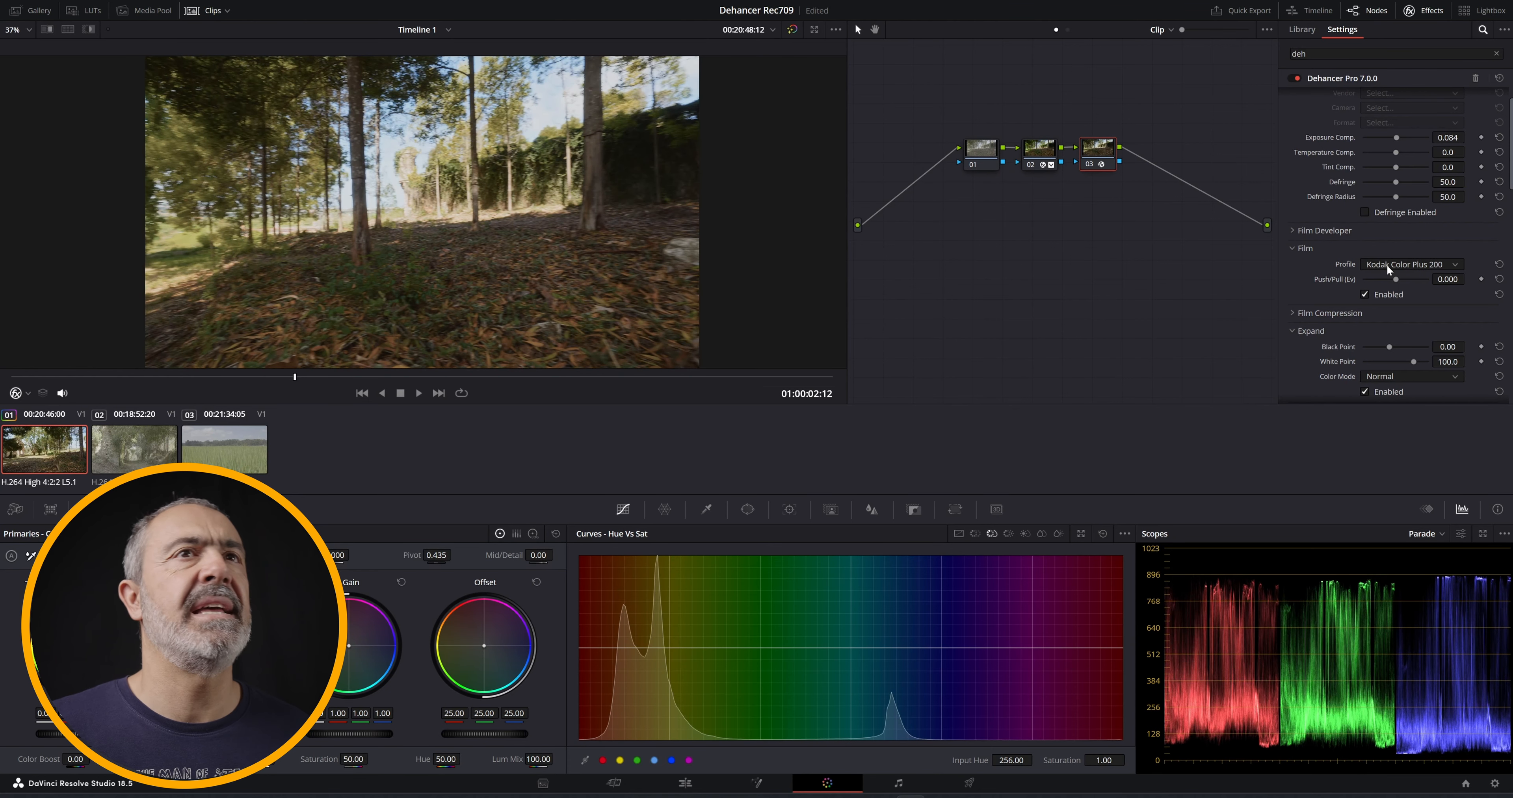
pyautogui.scroll(-1, 1387, 265)
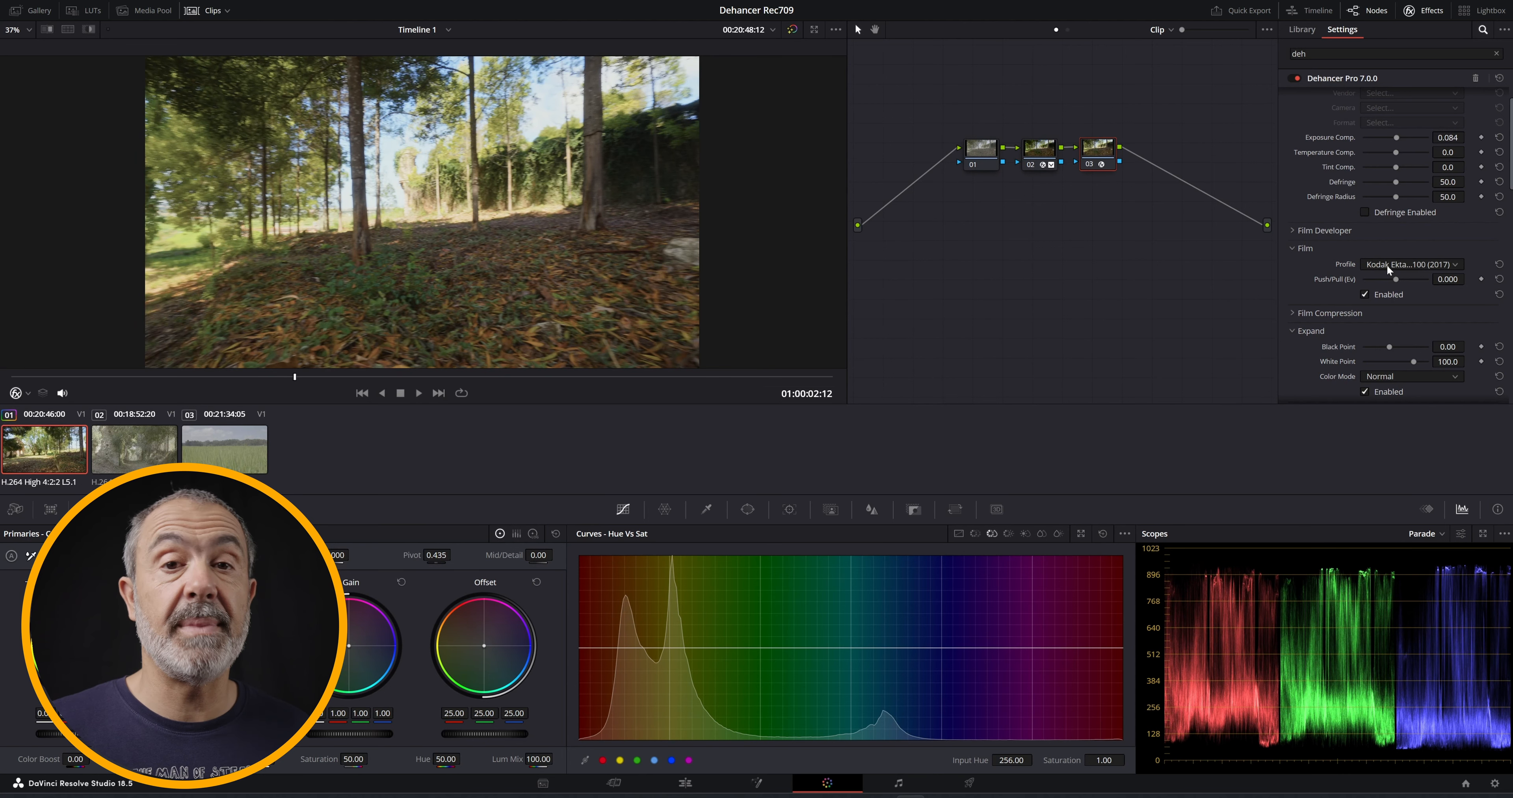
pyautogui.scroll(-1, 1387, 265)
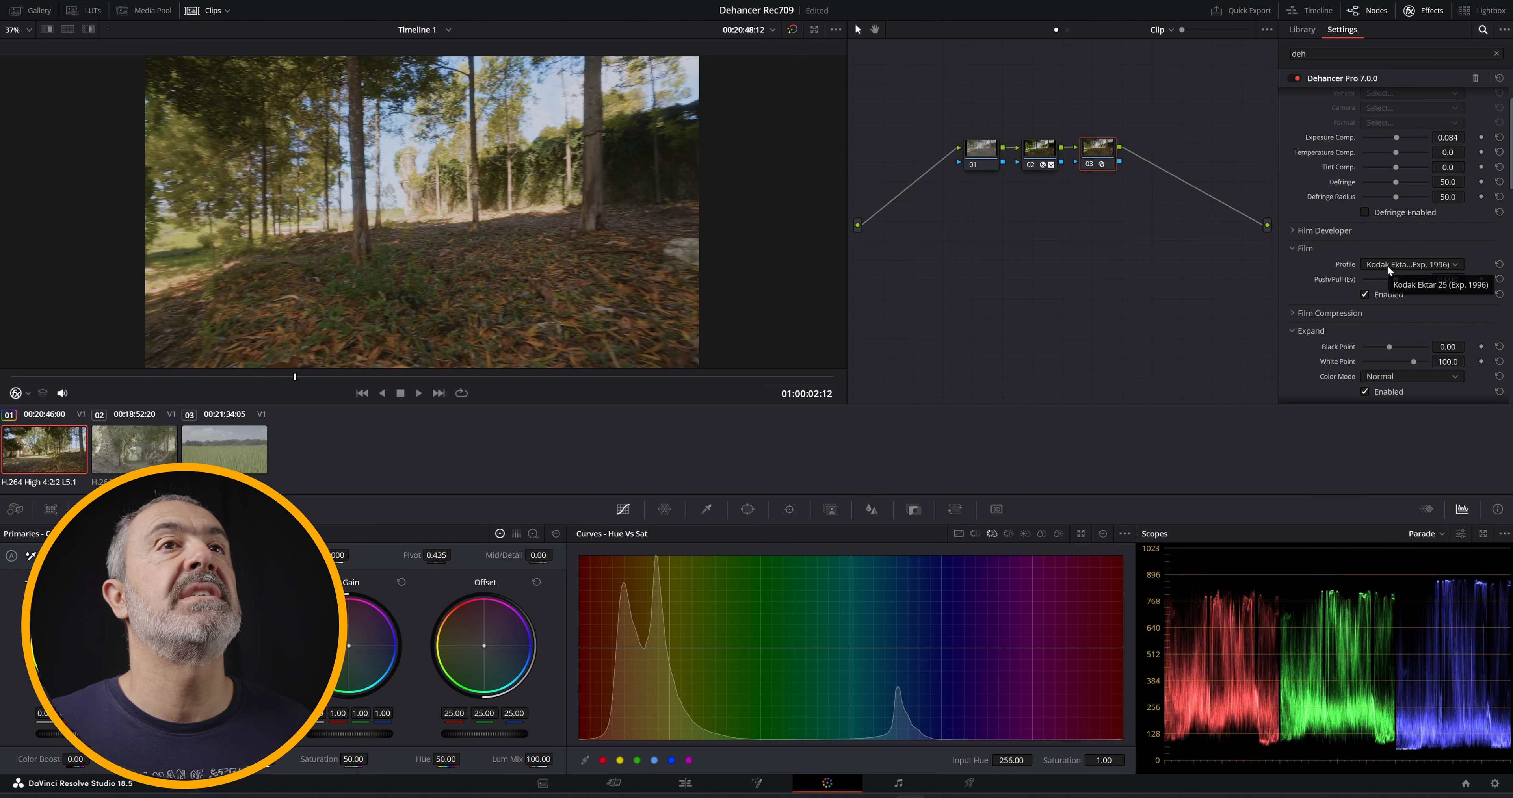
pyautogui.scroll(-1, 1387, 265)
pyautogui.scroll(-5, 1387, 265)
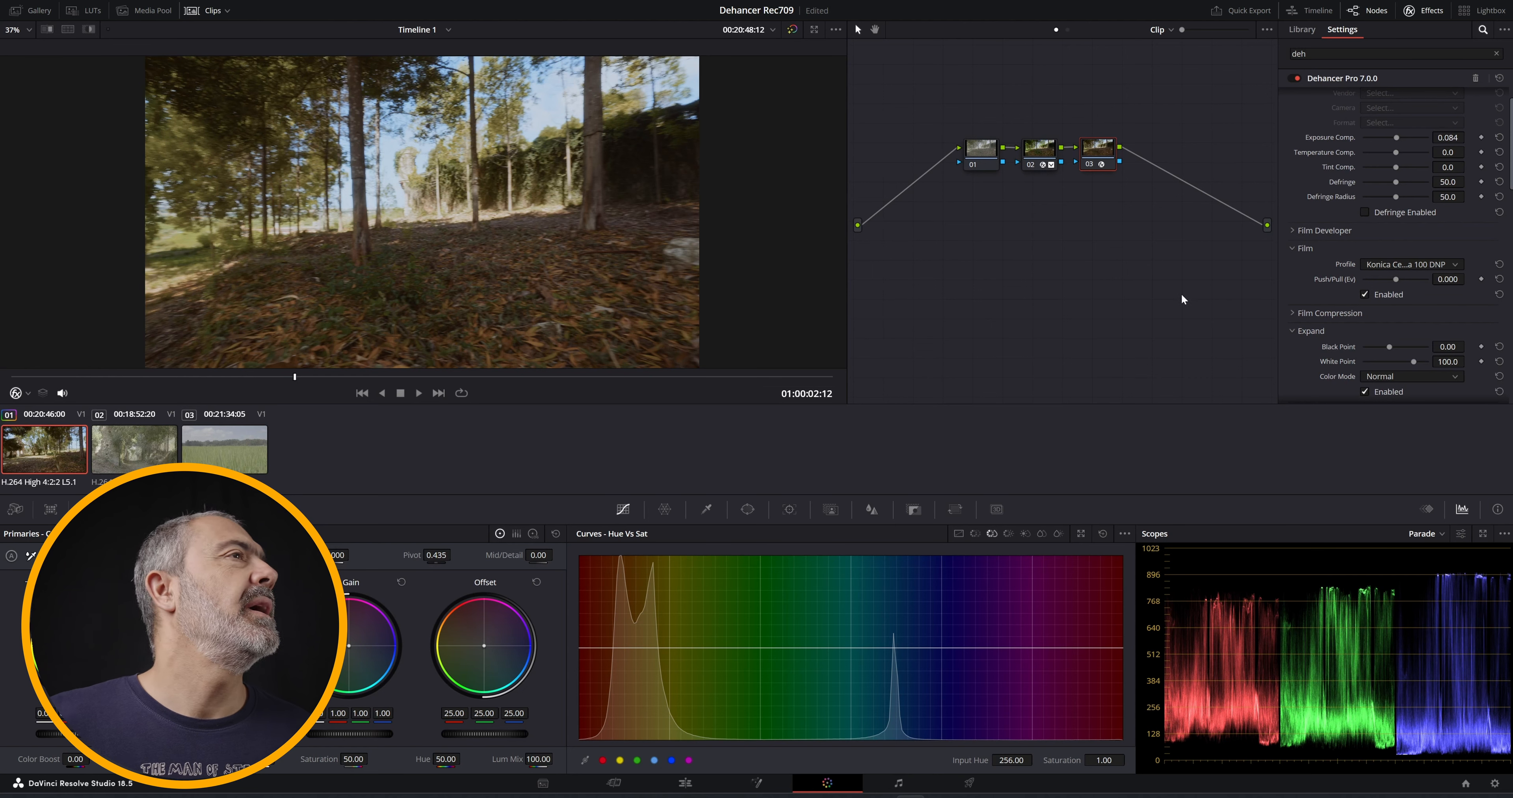
# Set the Expand black point to 1.33 and the white point to 106.0.
pyautogui.scroll(-1, 1438, 303)
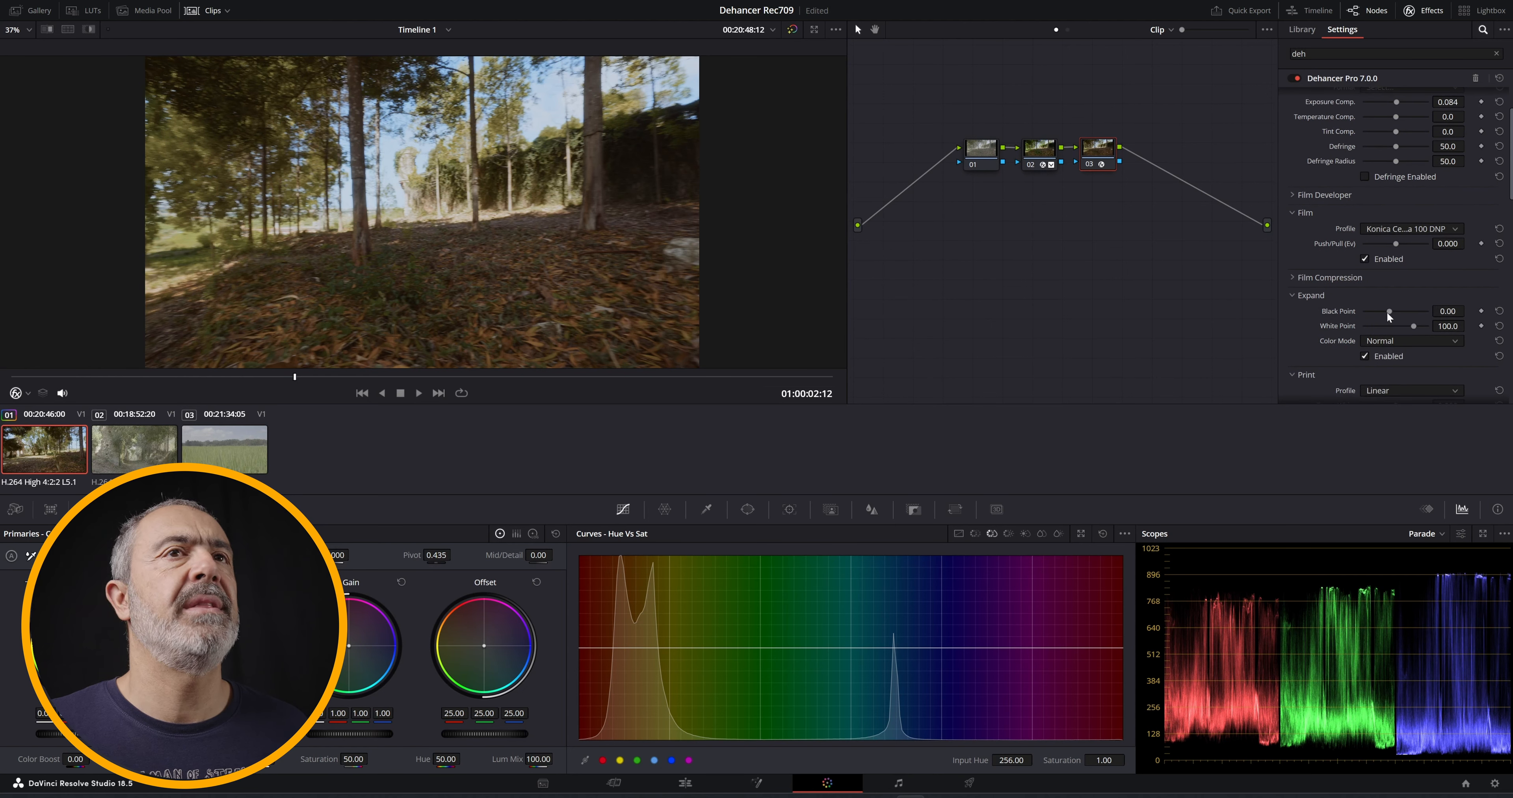
pyautogui.moveTo(1388, 312); pyautogui.dragTo(1418, 327)
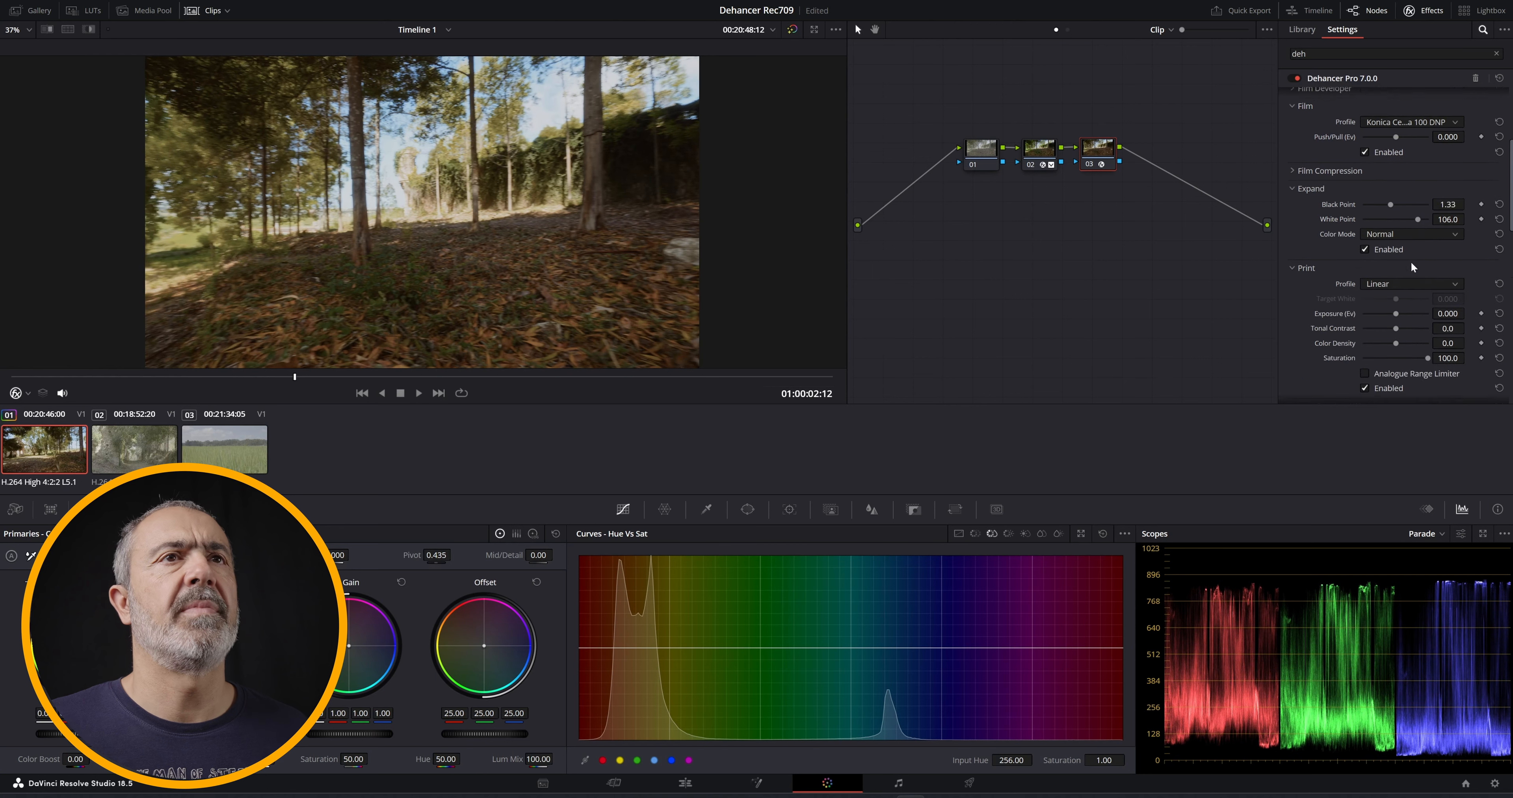
# Set Print exposure to 0.468, tonal contrast to -0.4, color density to 100.0 and saturation to 93.6, using the Kodak 2383 Print Film profile.
pyautogui.scroll(-5, 1411, 261)
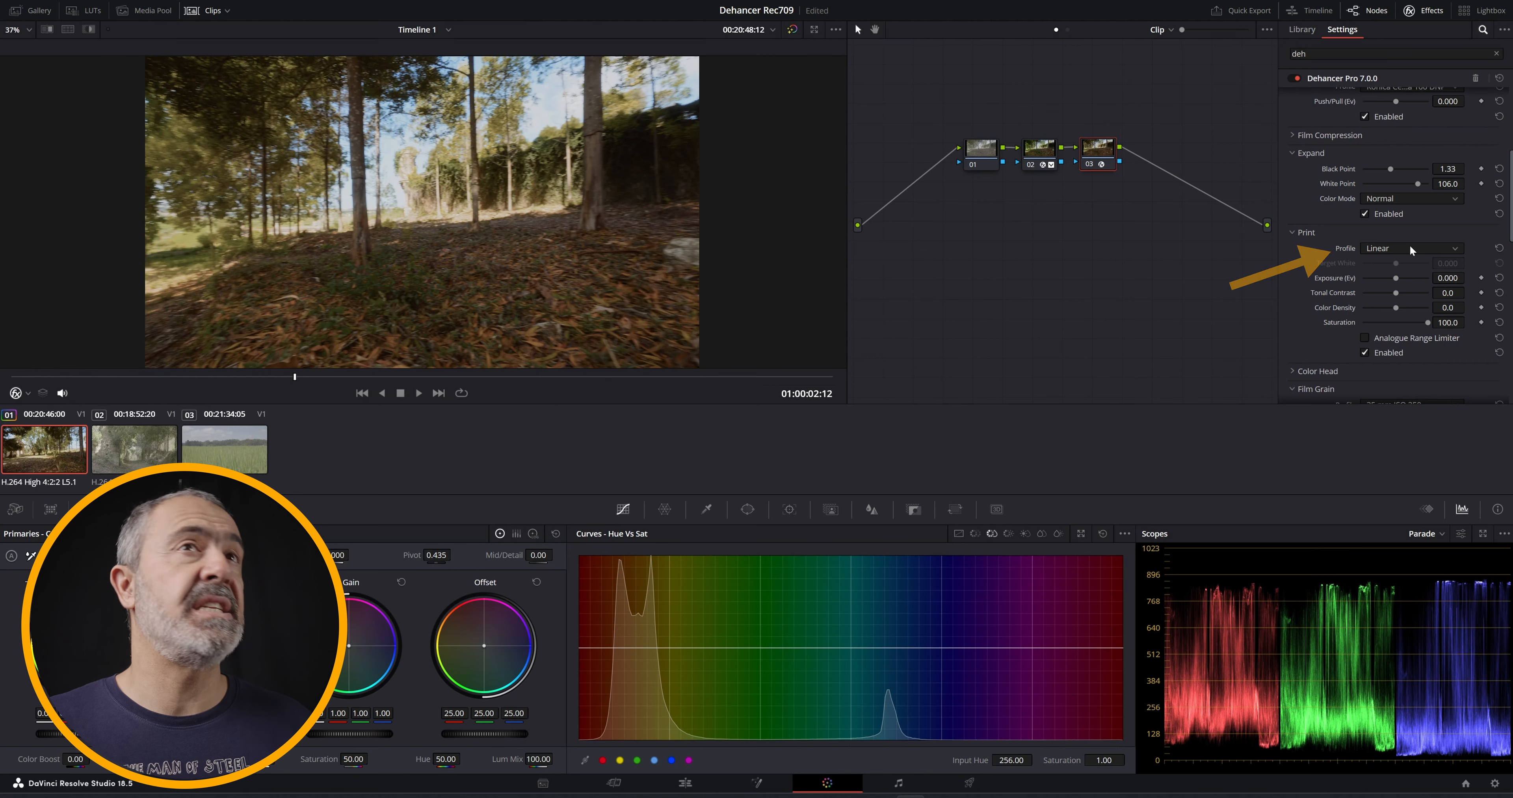
pyautogui.moveTo(1399, 276); pyautogui.dragTo(1420, 321)
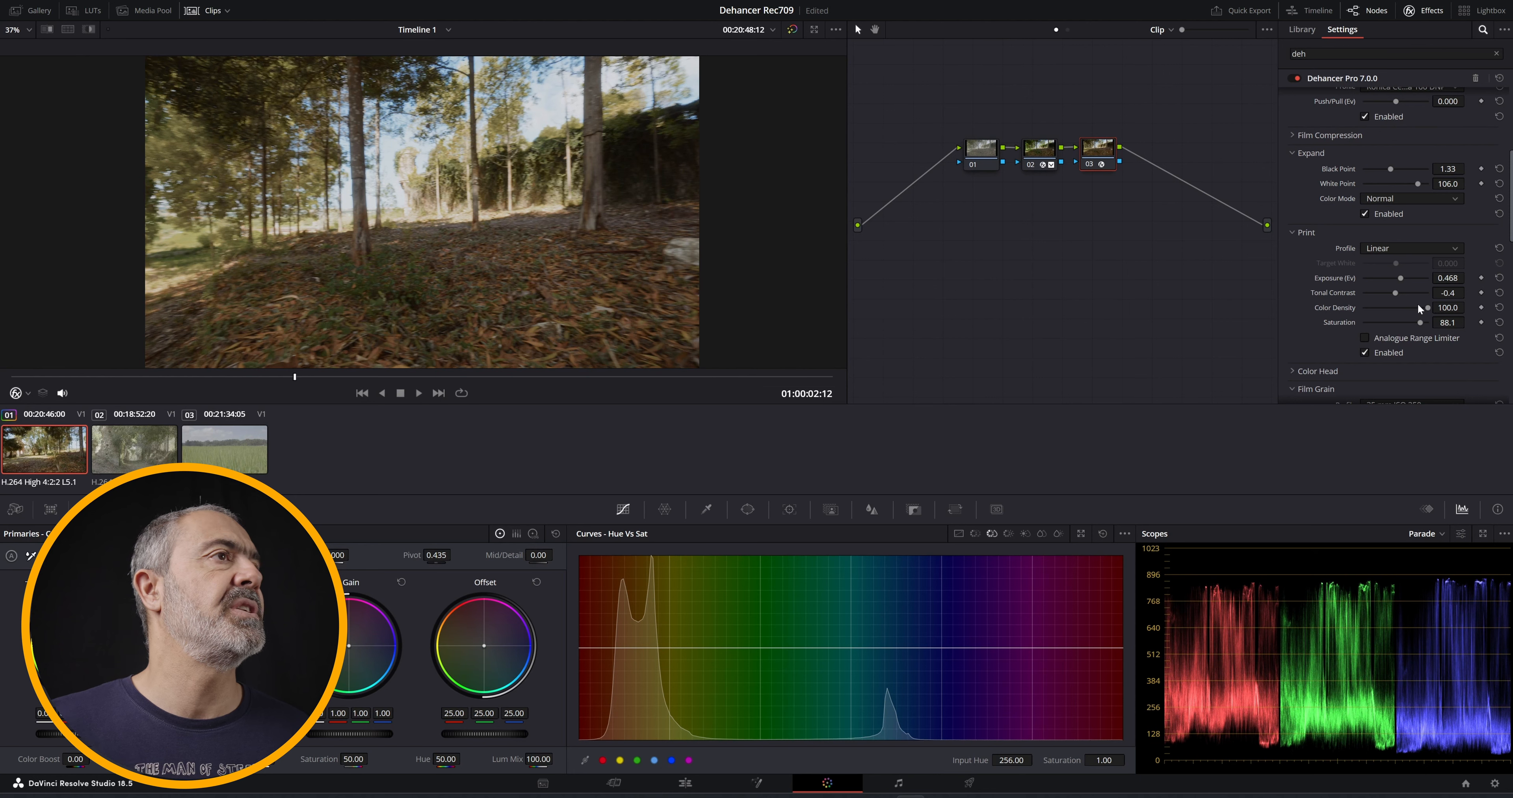
pyautogui.moveTo(1420, 322); pyautogui.dragTo(1423, 322)
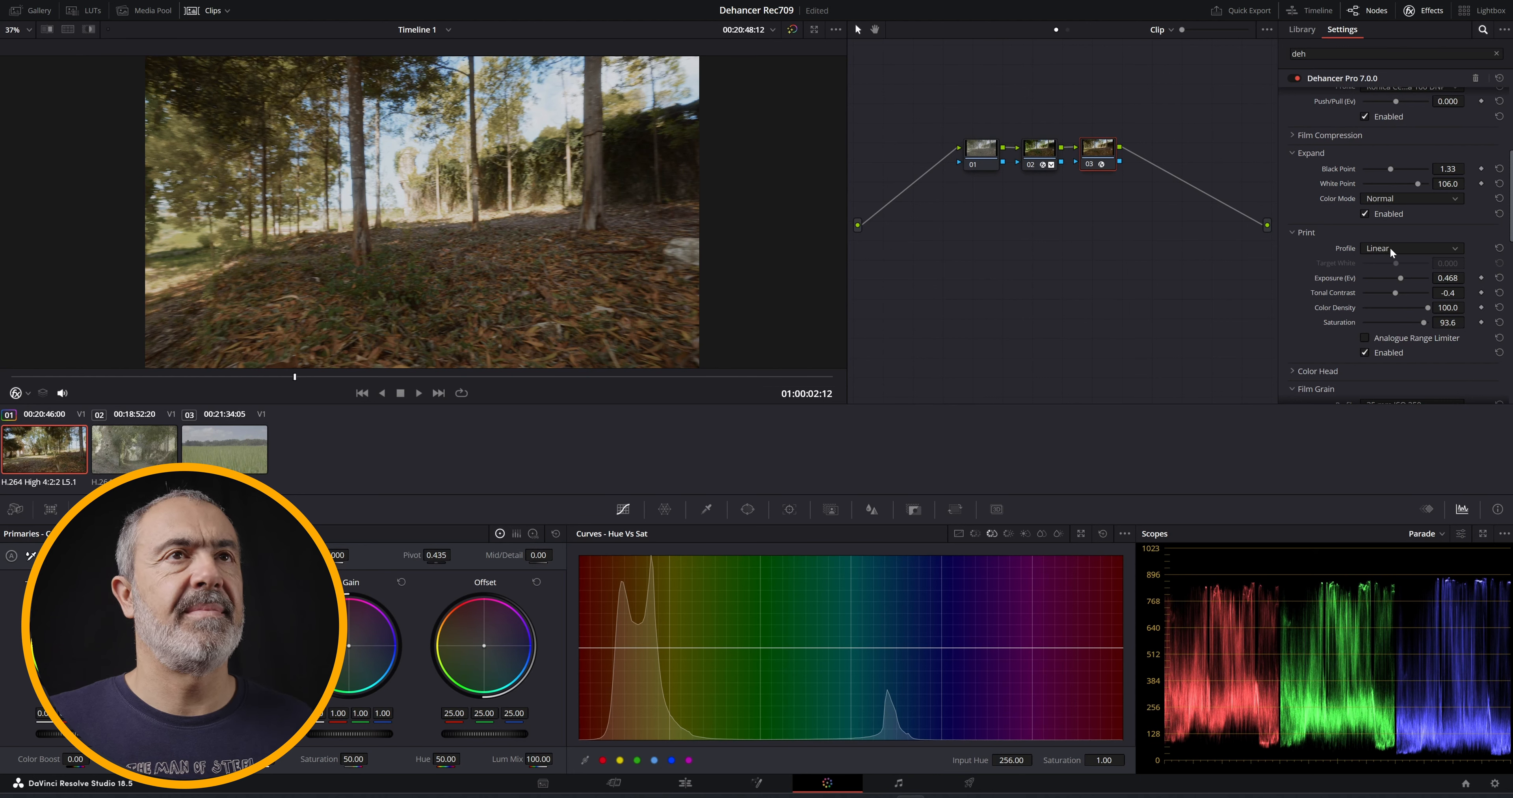
pyautogui.click(1390, 248)
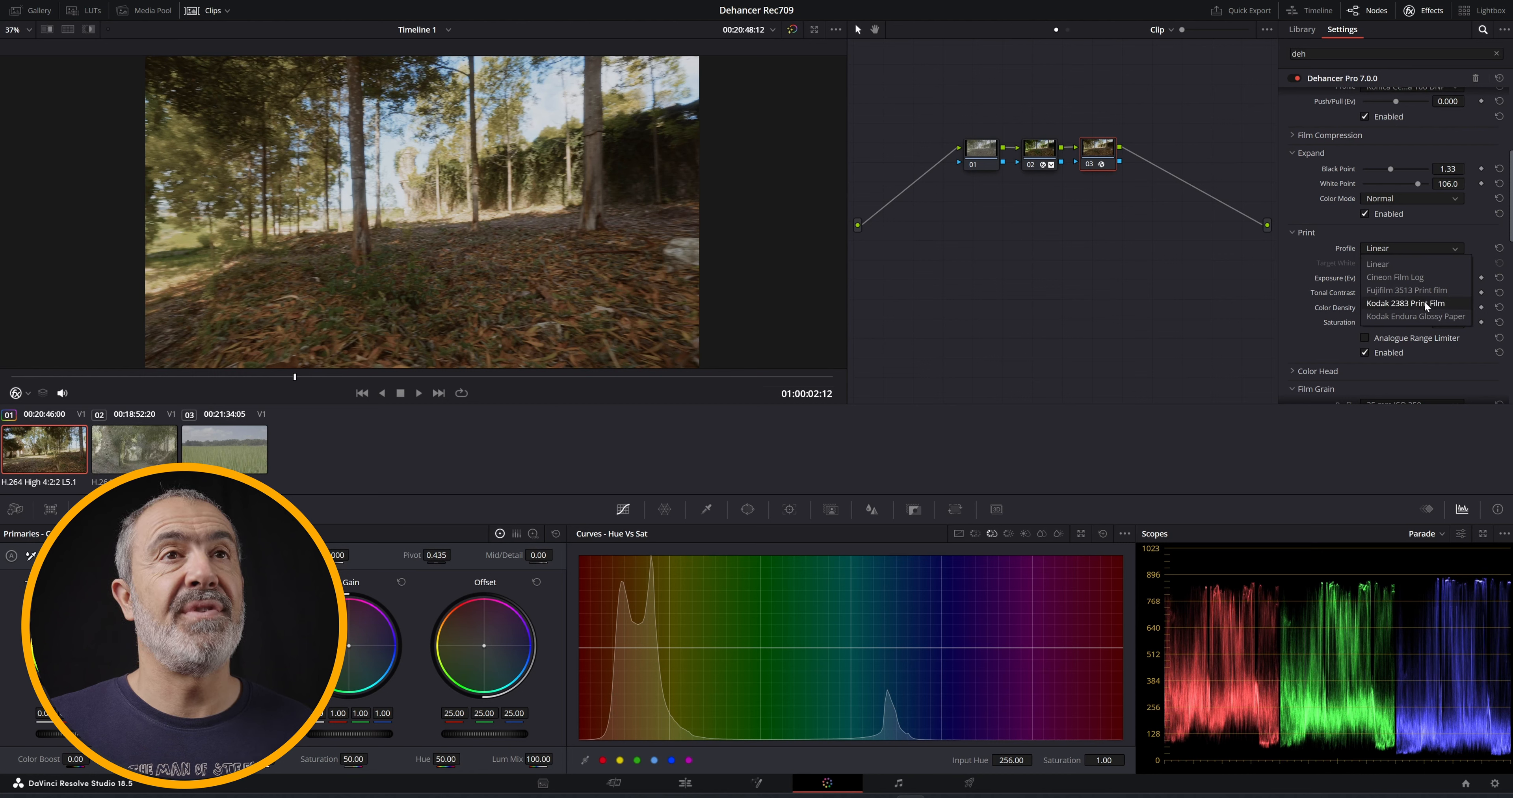
pyautogui.click(1396, 305)
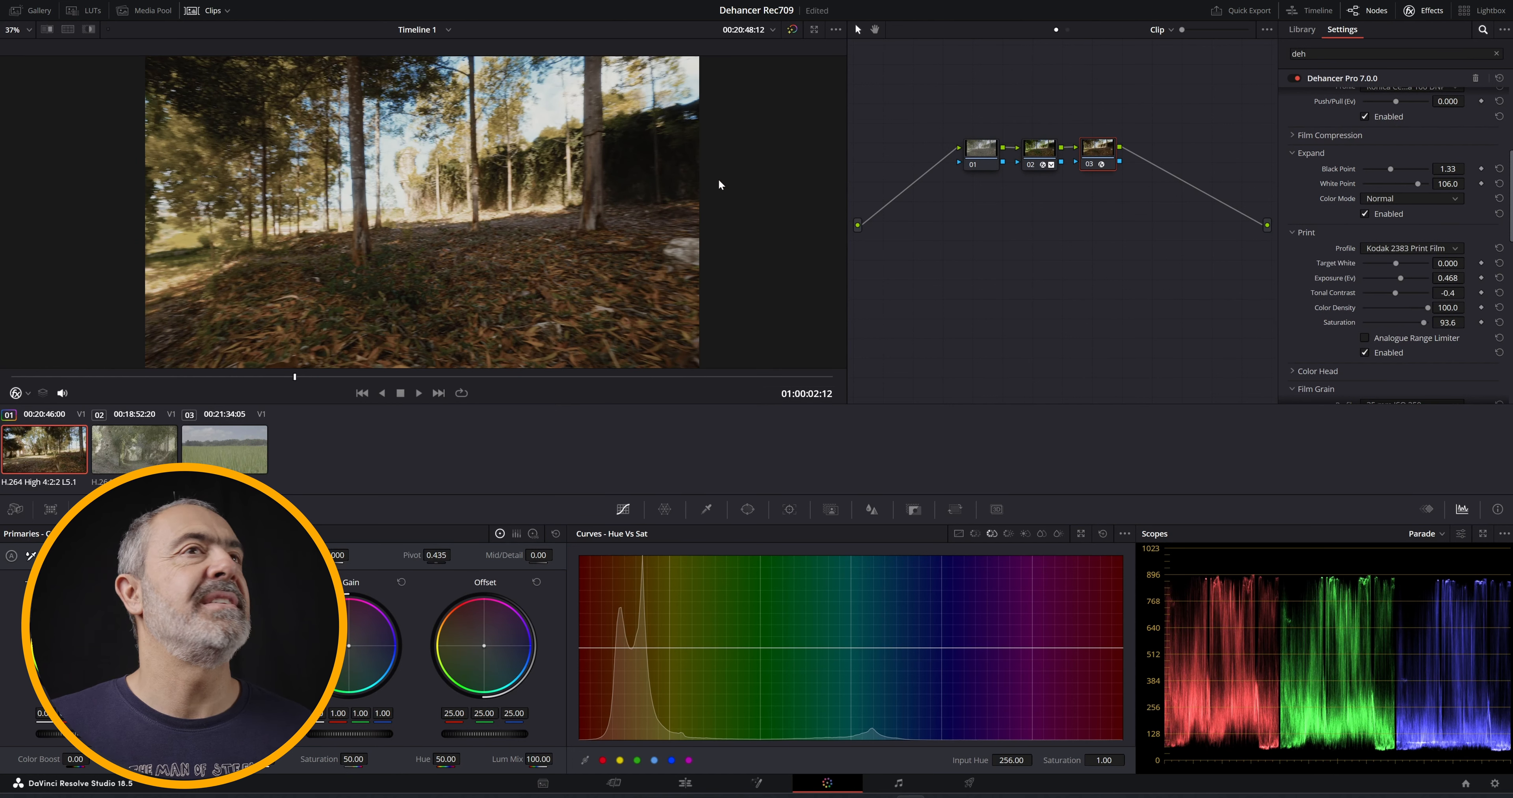
# Turn the Print stage off and on repeatedly to compare the image with and without it, leaving it enabled.
pyautogui.click(1363, 351)
pyautogui.click(1364, 351)
pyautogui.click(1363, 351)
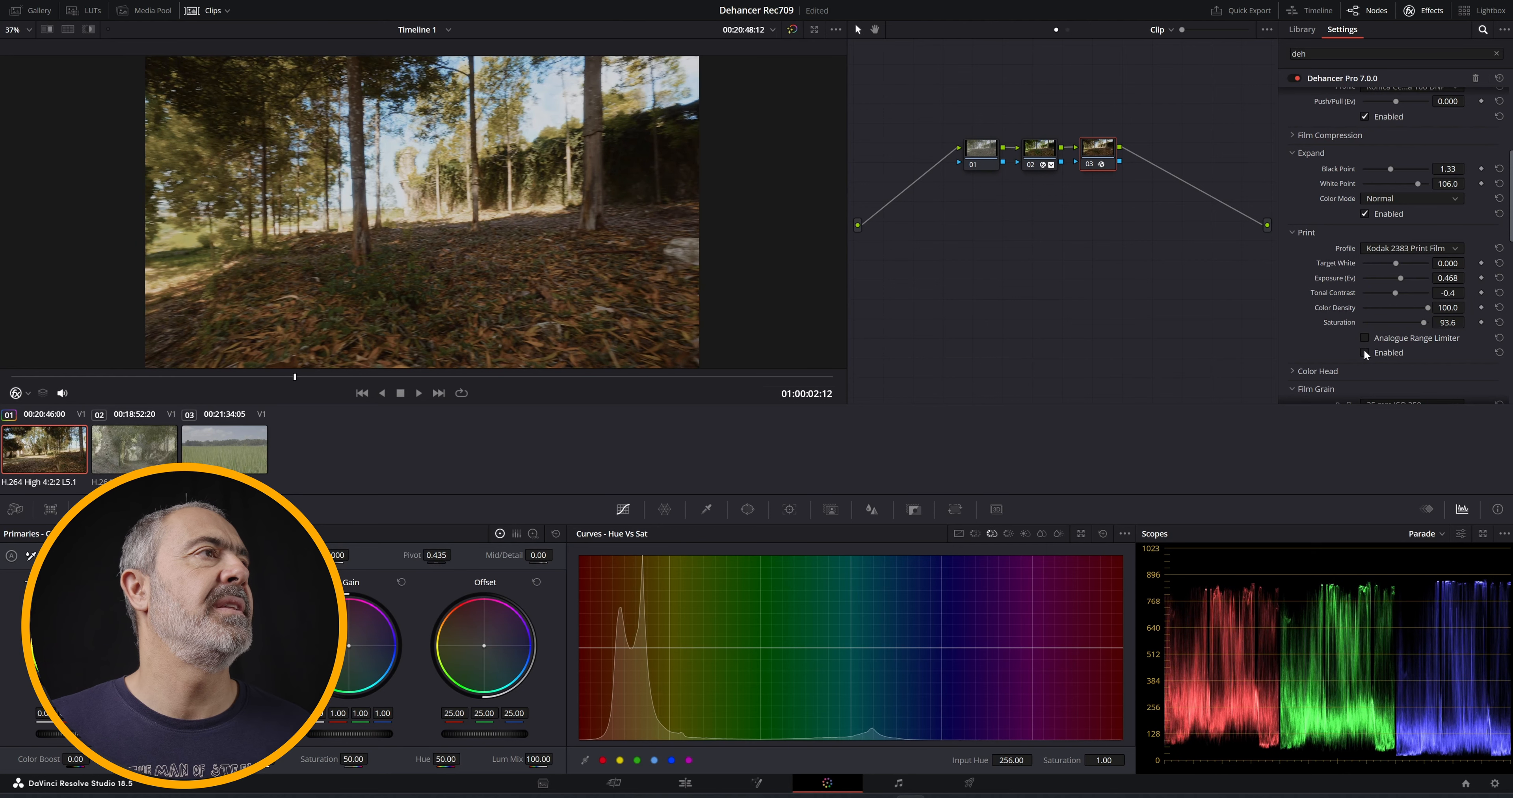
pyautogui.click(1364, 353)
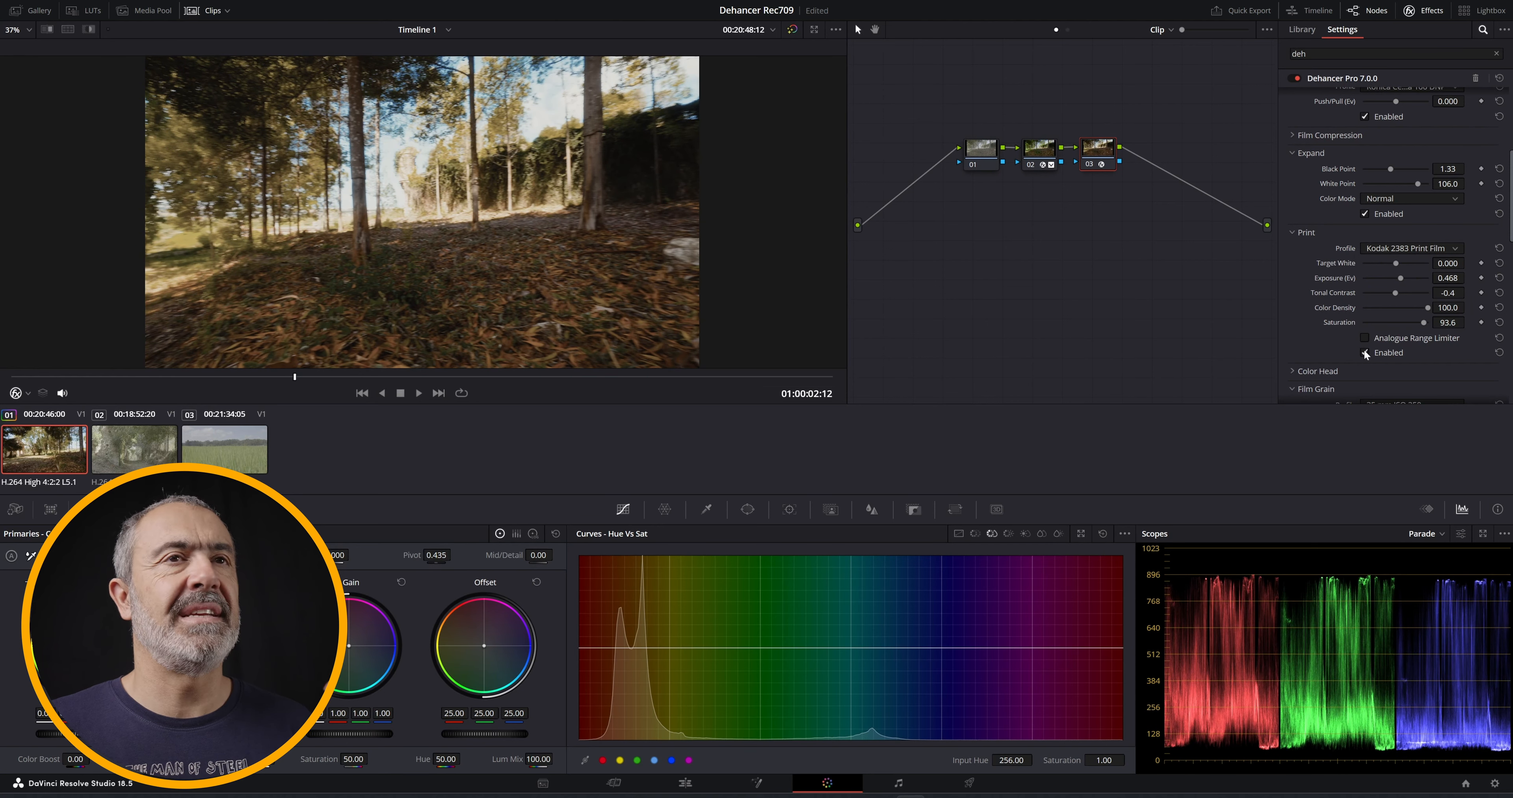
pyautogui.scroll(-5, 1376, 327)
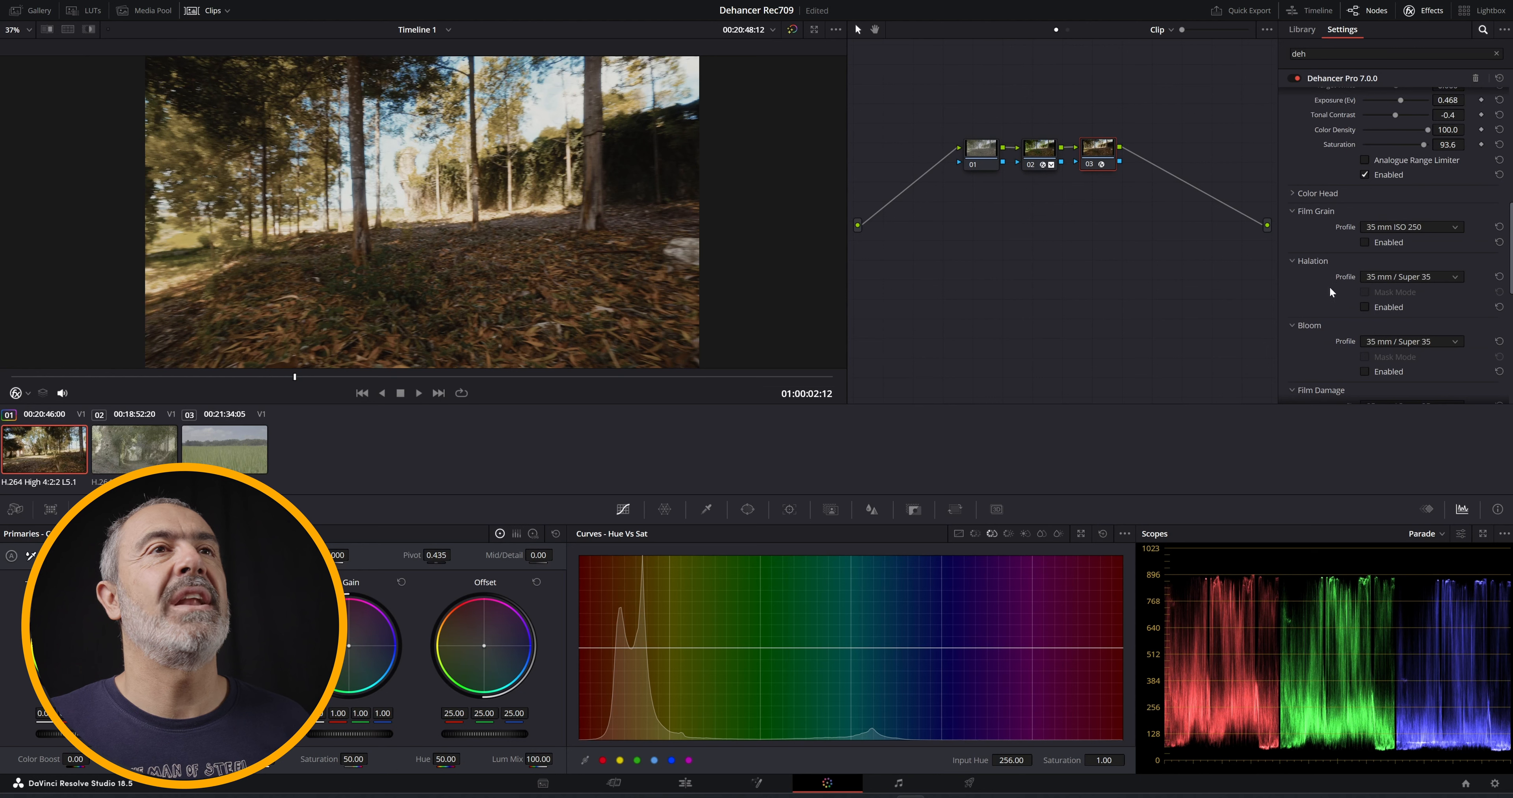
pyautogui.scroll(-3, 1360, 264)
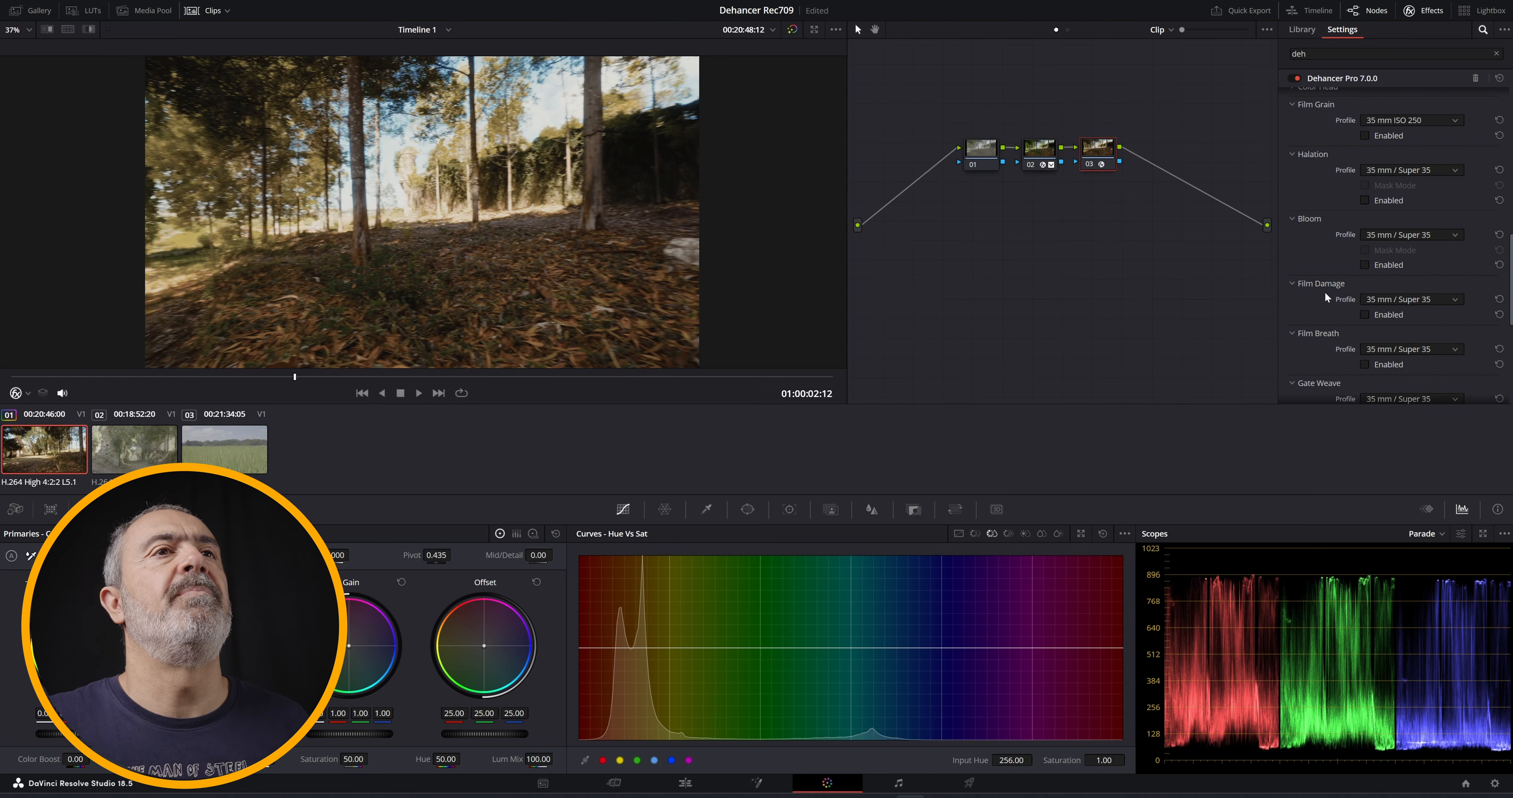
# Look through the remaining Dehancer sections and check the image's exposure with the False Color IRE overlay, leaving the overlay off.
pyautogui.scroll(-1, 1309, 332)
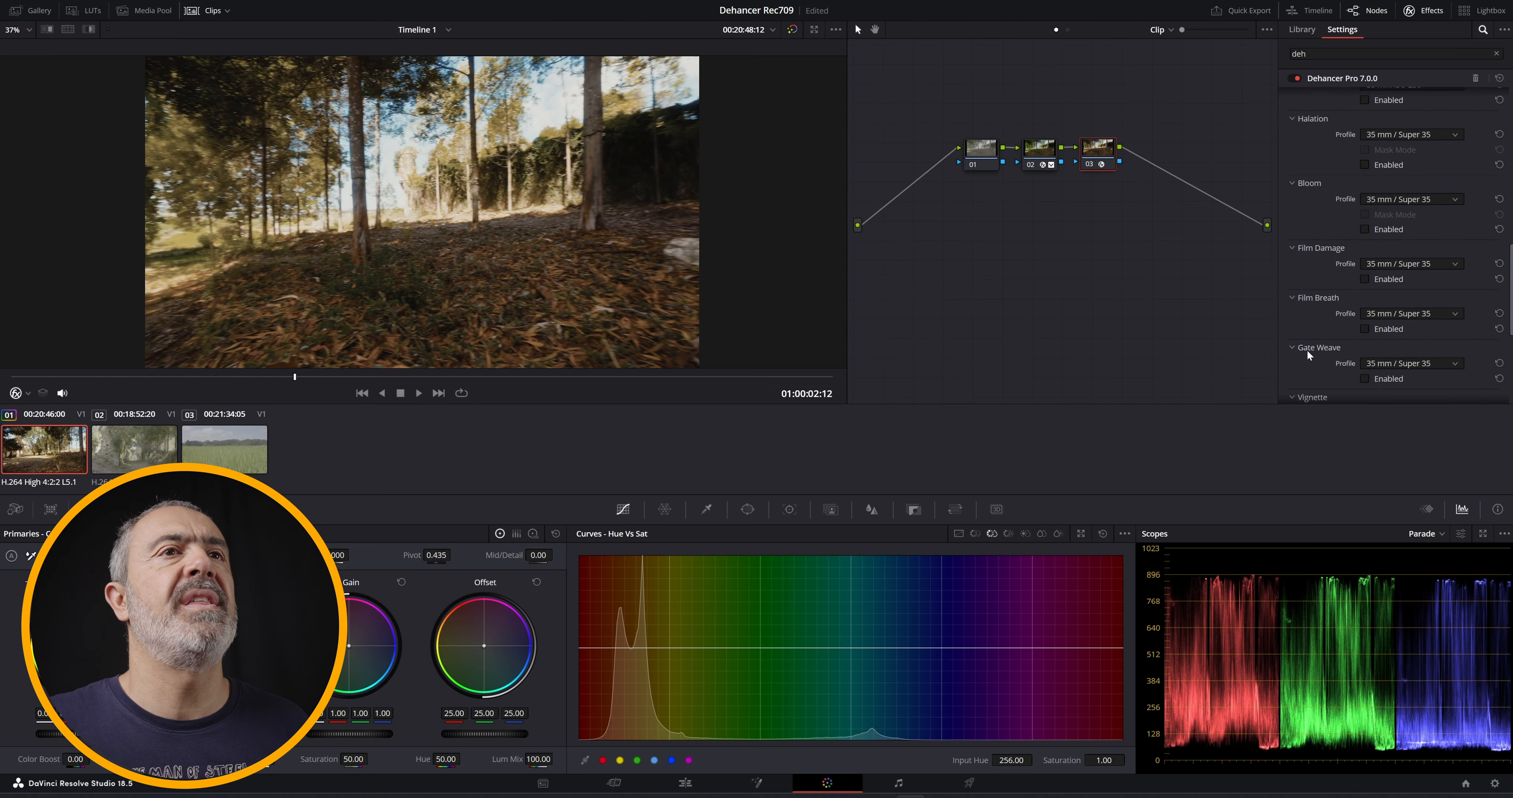
pyautogui.scroll(-5, 1375, 344)
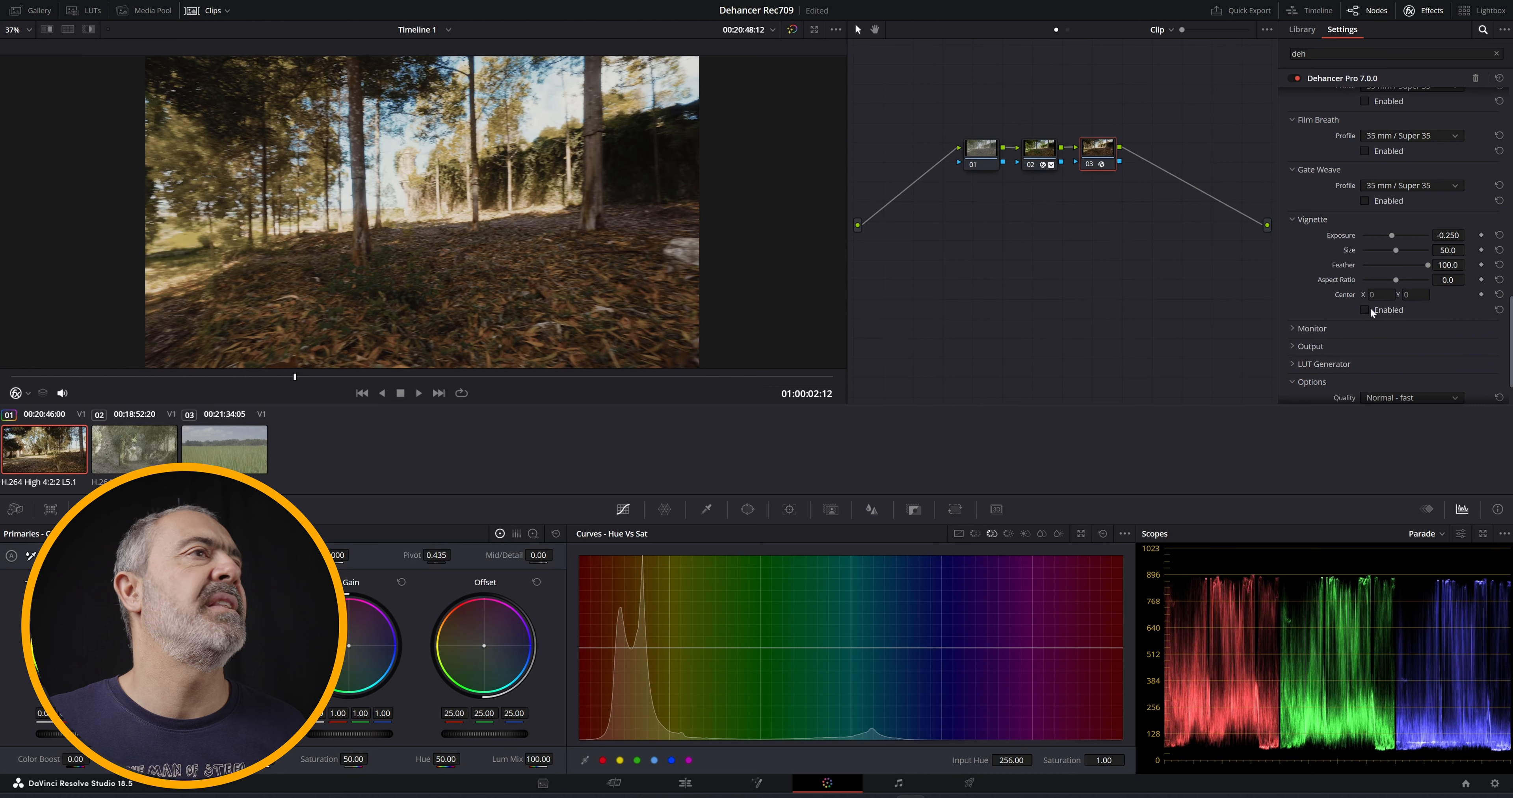
pyautogui.scroll(-2, 1369, 306)
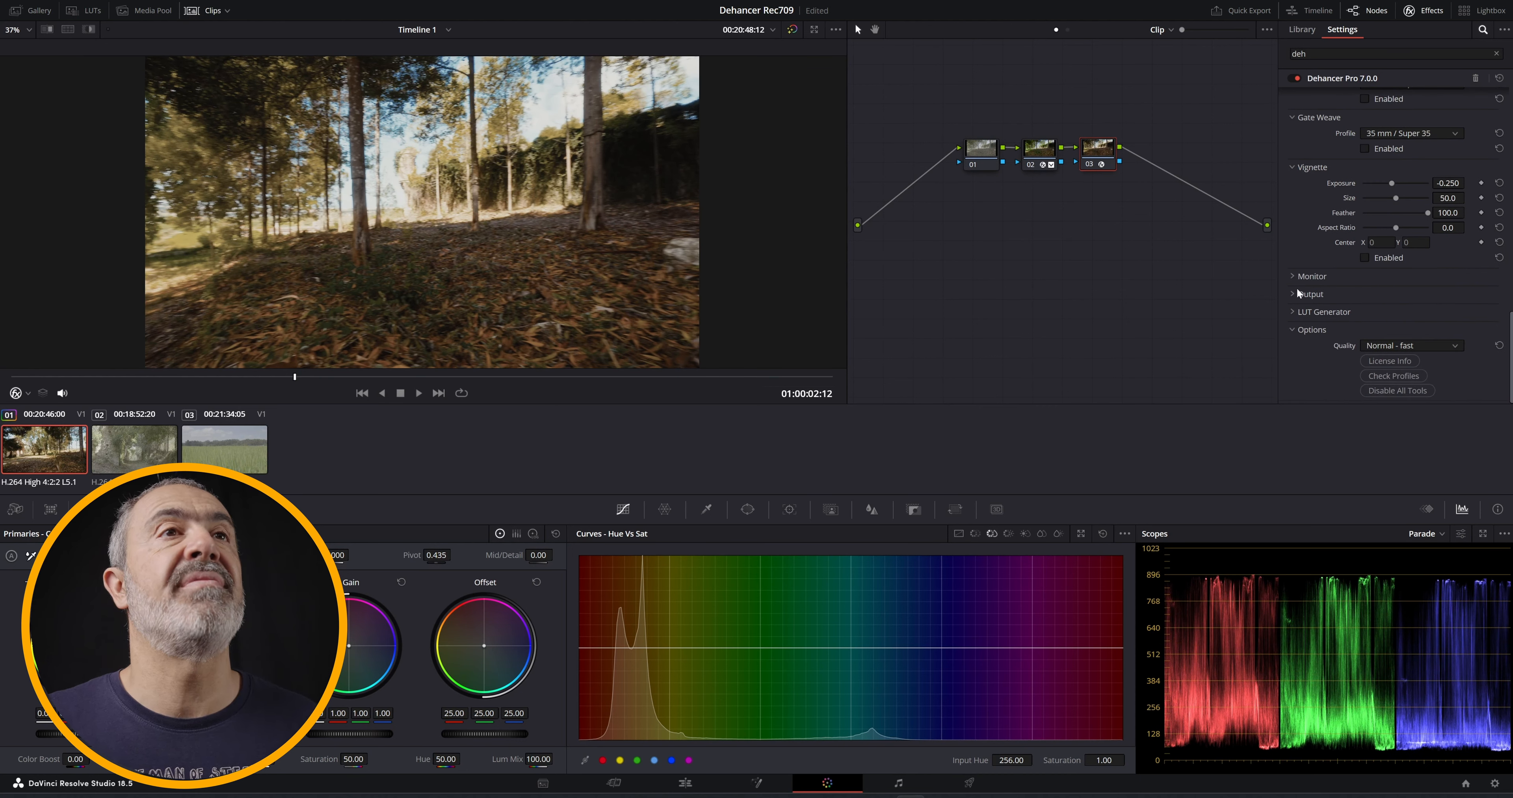
pyautogui.click(1310, 276)
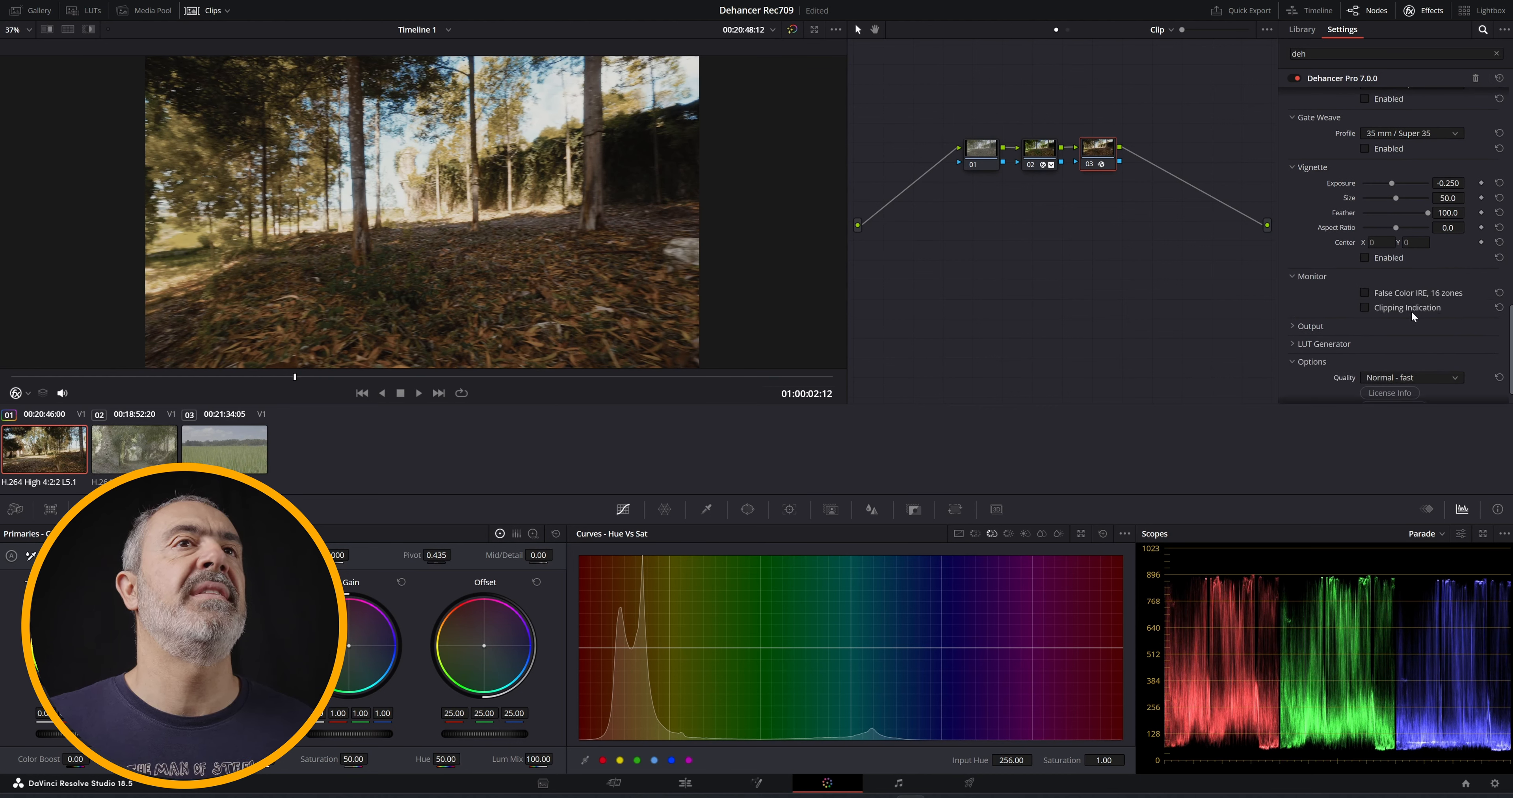
pyautogui.click(1368, 292)
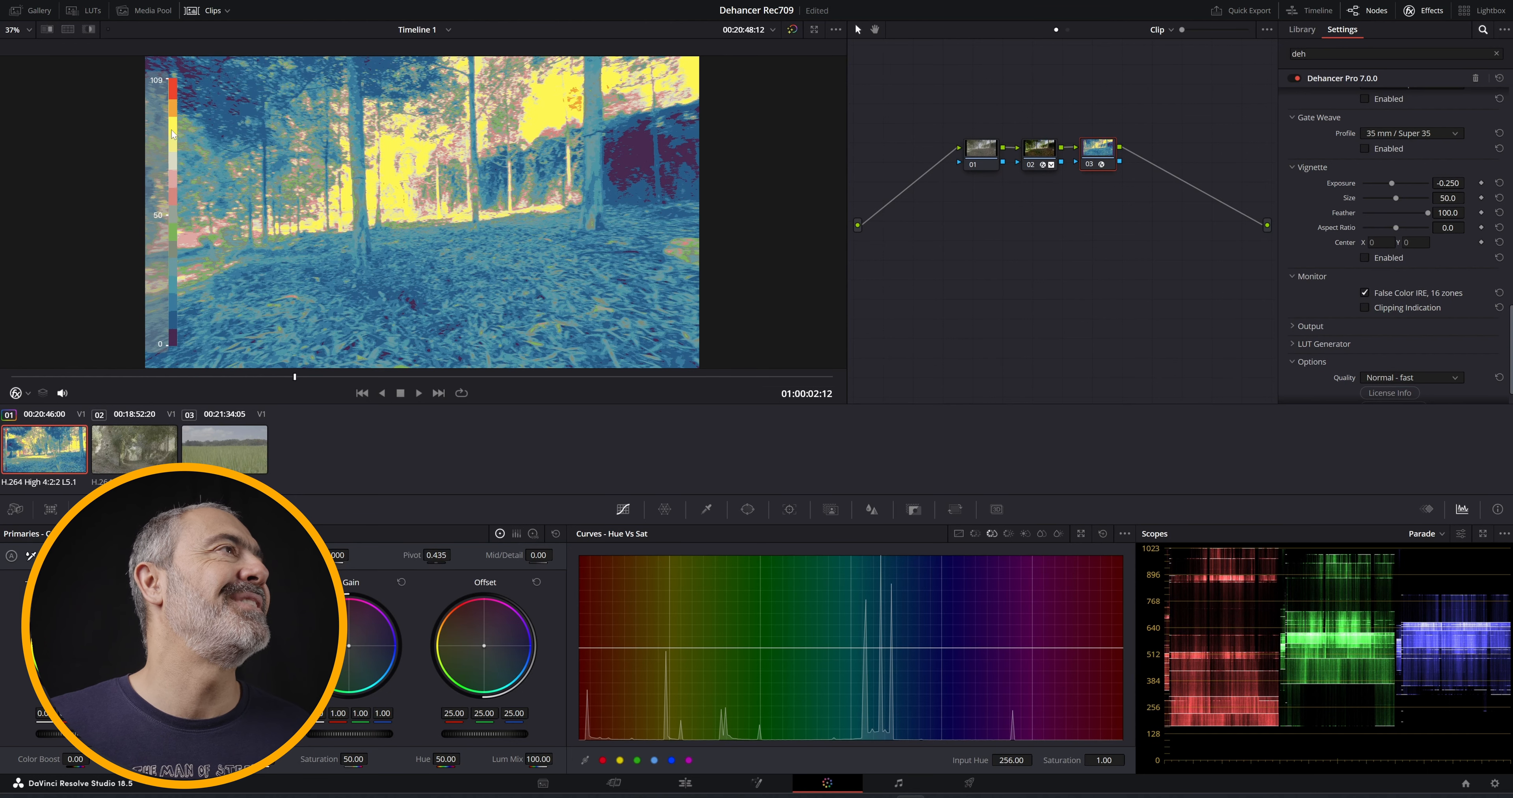
pyautogui.click(1364, 293)
pyautogui.scroll(10, 1384, 319)
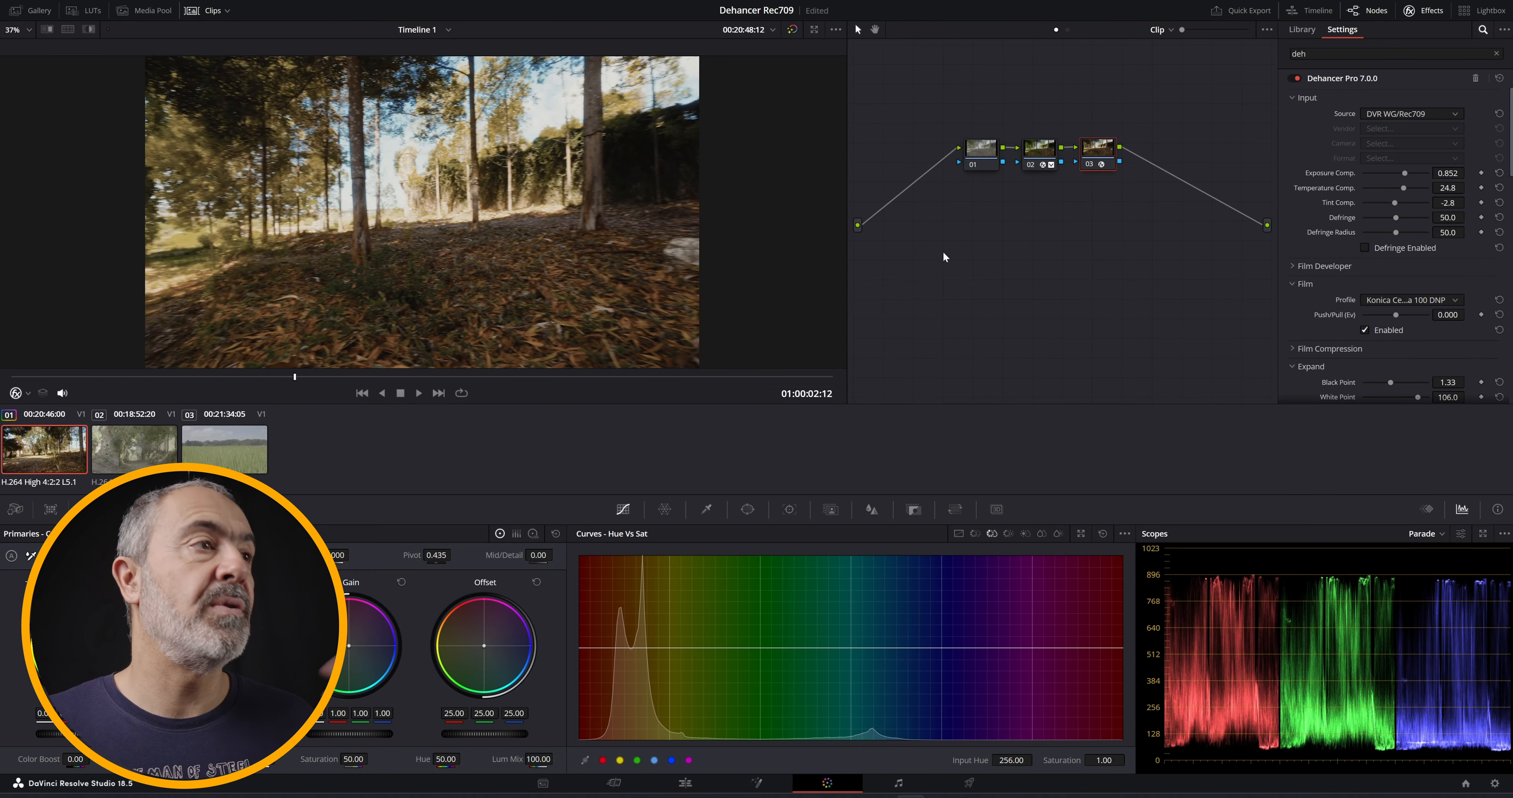
# On the second clip, add a serial node and apply Dehancer Pro to it.
pyautogui.click(133, 448)
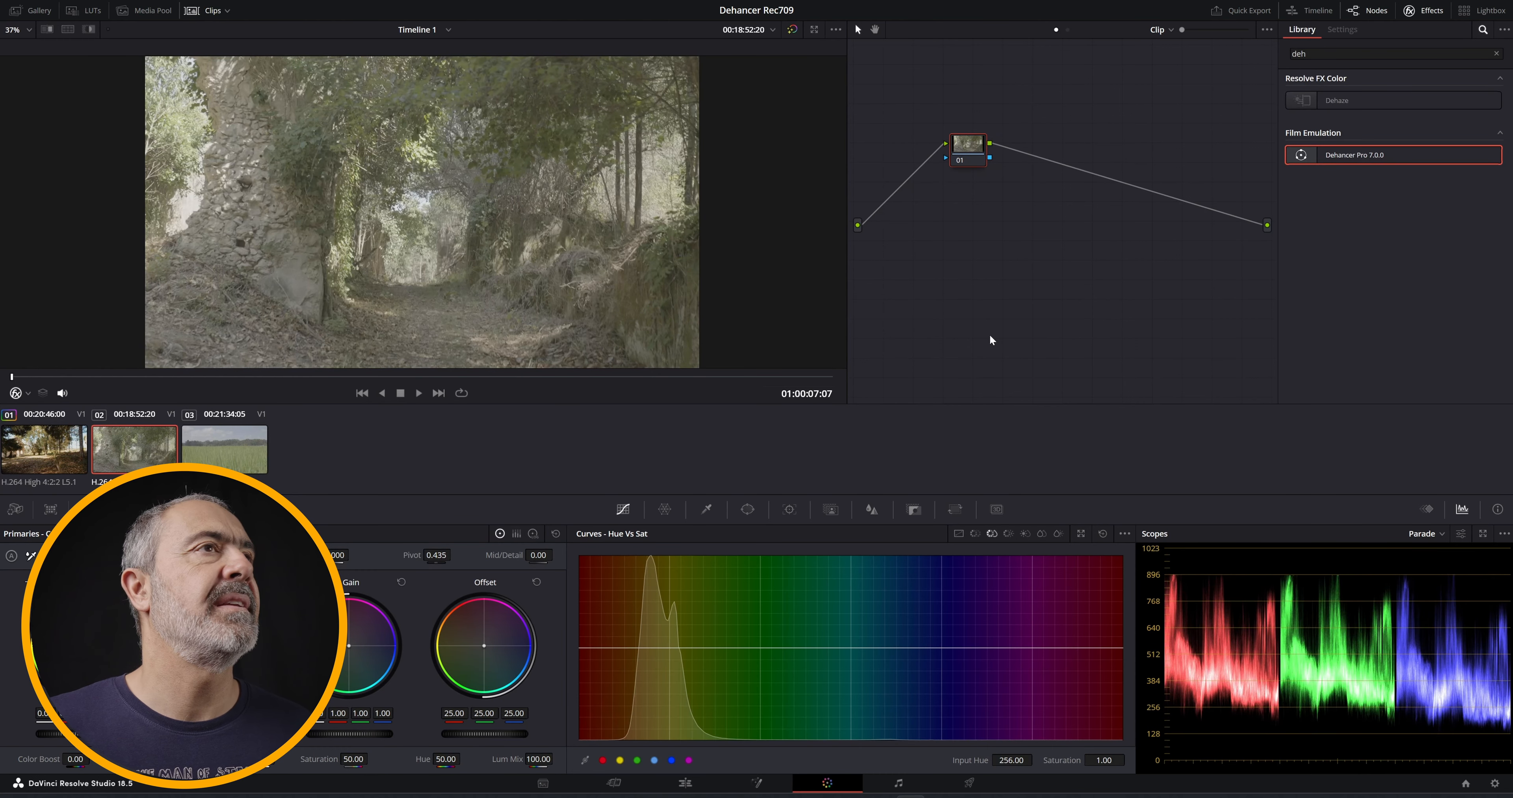
pyautogui.hotkey('alt', 's')
pyautogui.moveTo(1355, 156); pyautogui.dragTo(1026, 146)
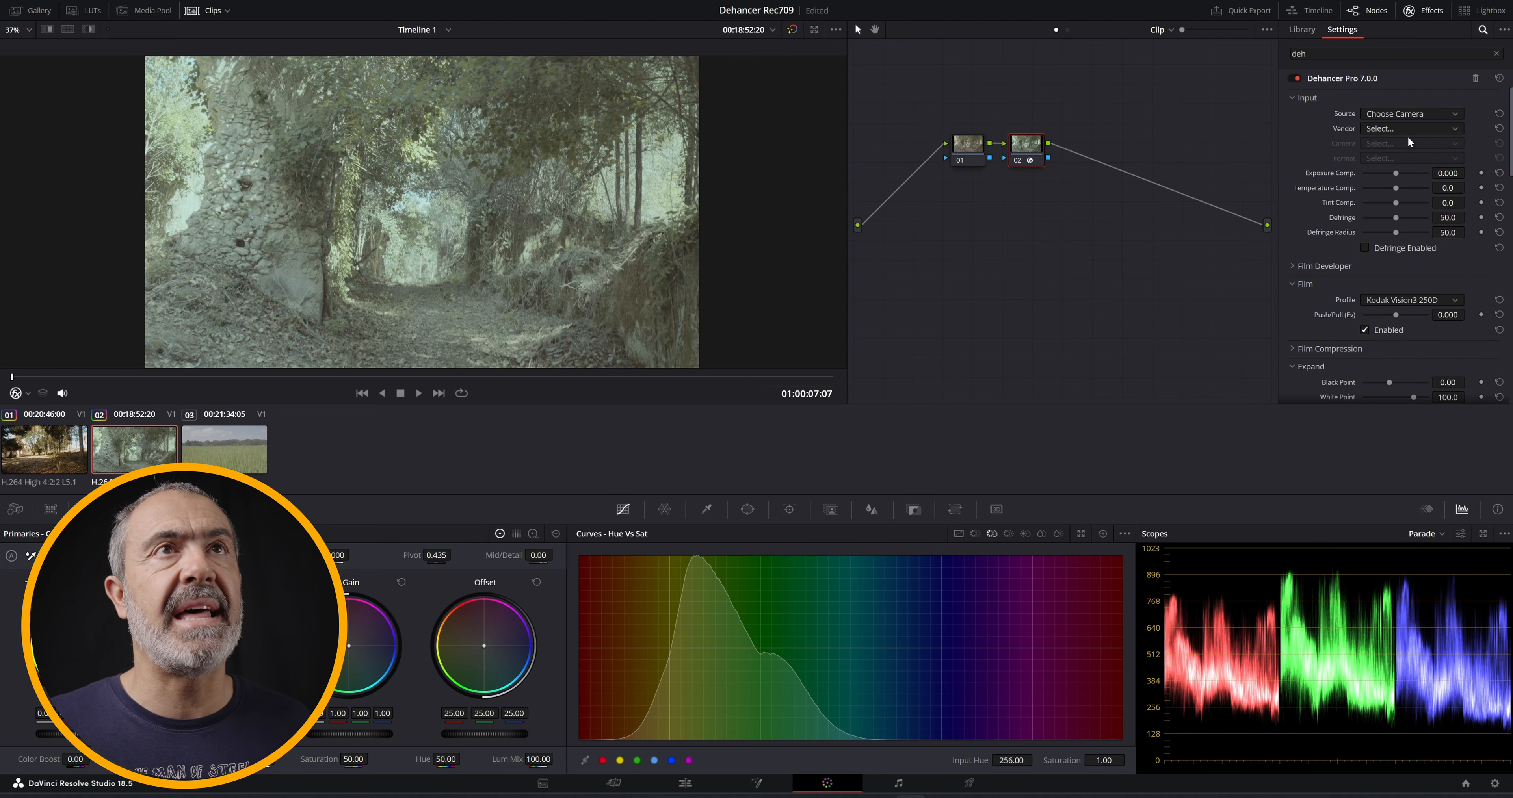
# Set Dehancer's input camera to Sony Alpha 7S III with the S-Log3 S-Gamut3.Cine ISO 640 format.
pyautogui.click(1412, 131)
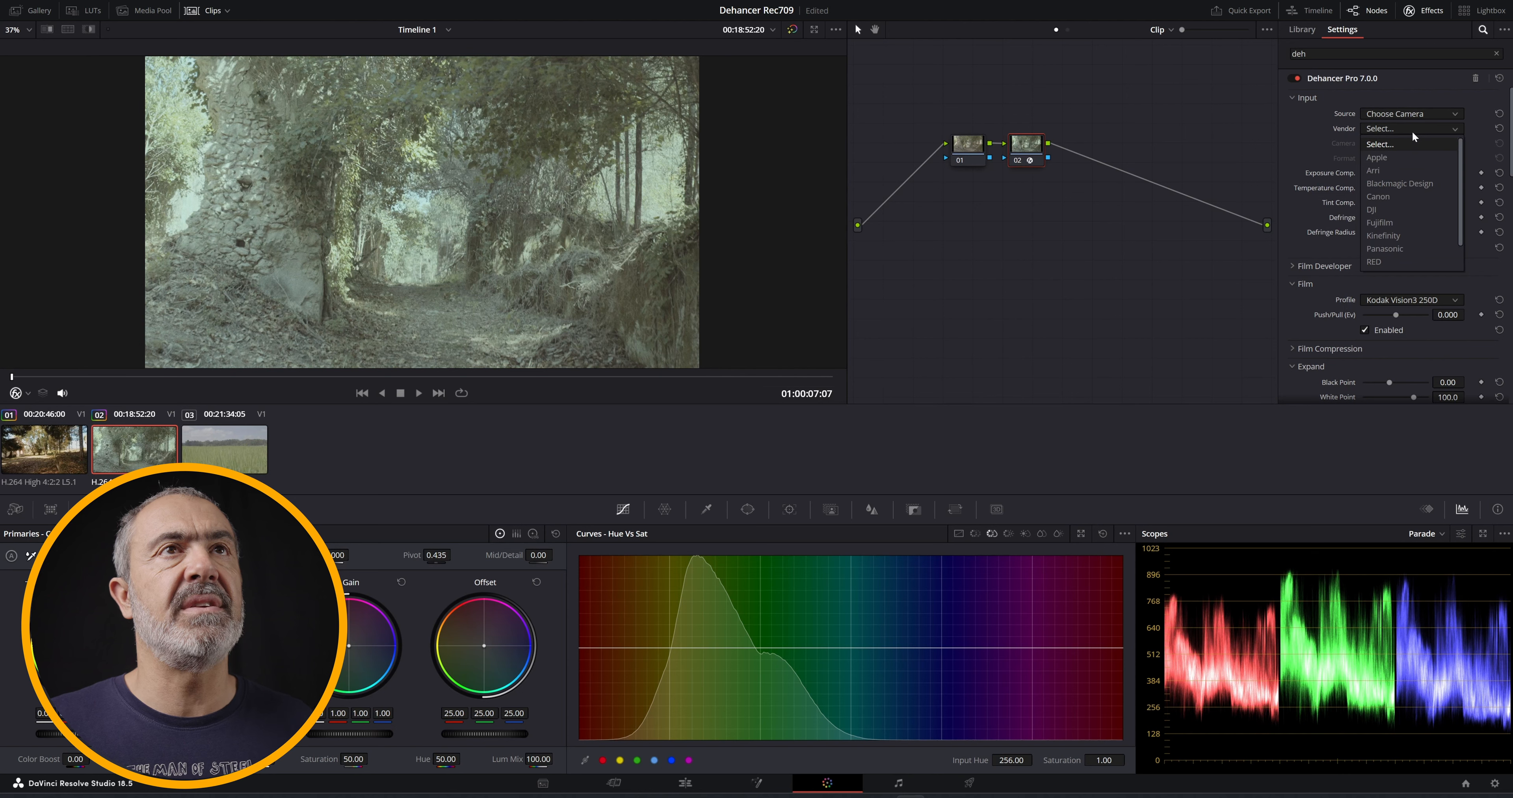
pyautogui.scroll(-3, 1406, 184)
pyautogui.click(1393, 261)
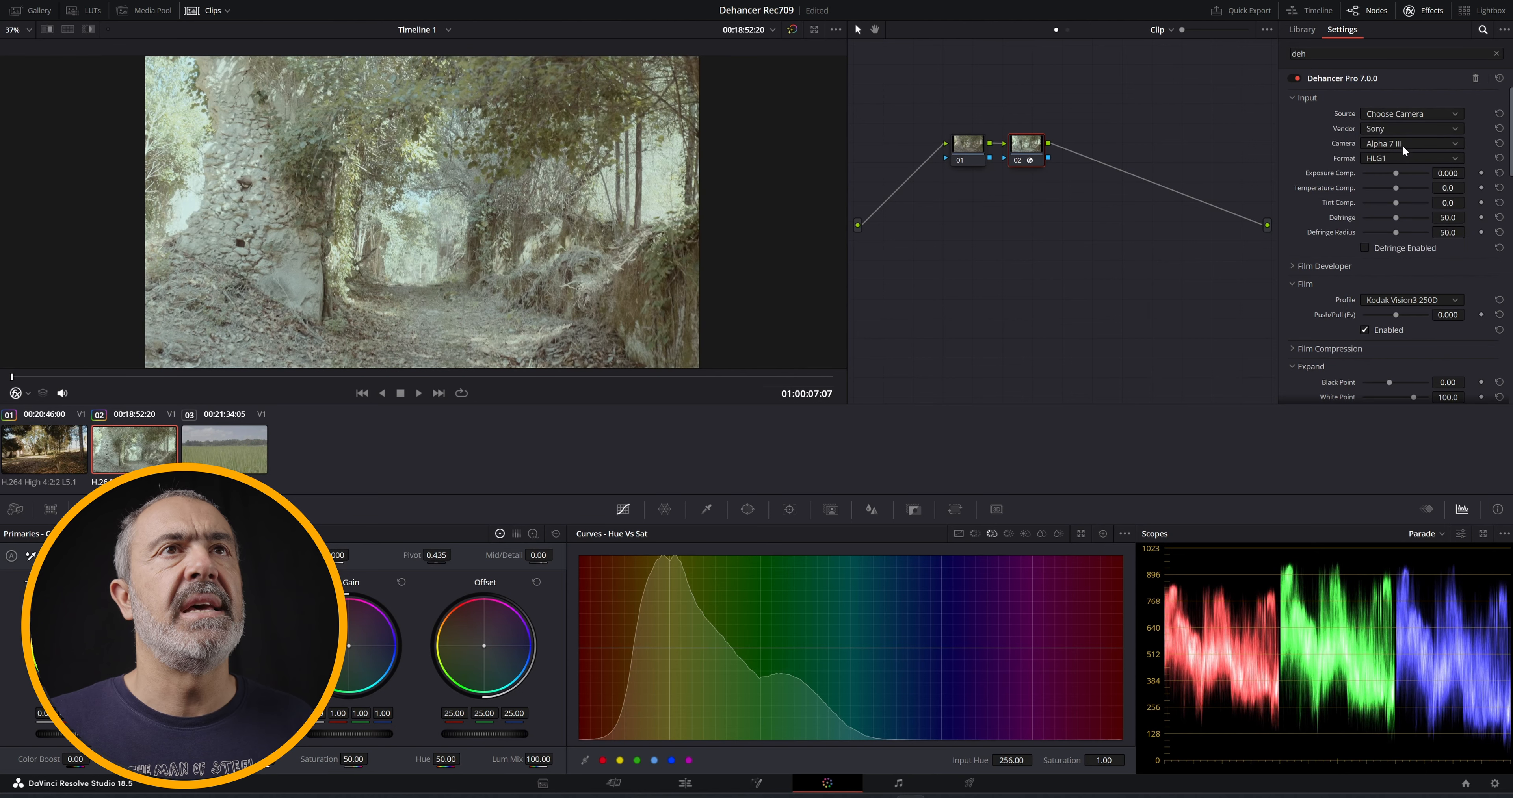
pyautogui.click(1402, 145)
pyautogui.click(1410, 211)
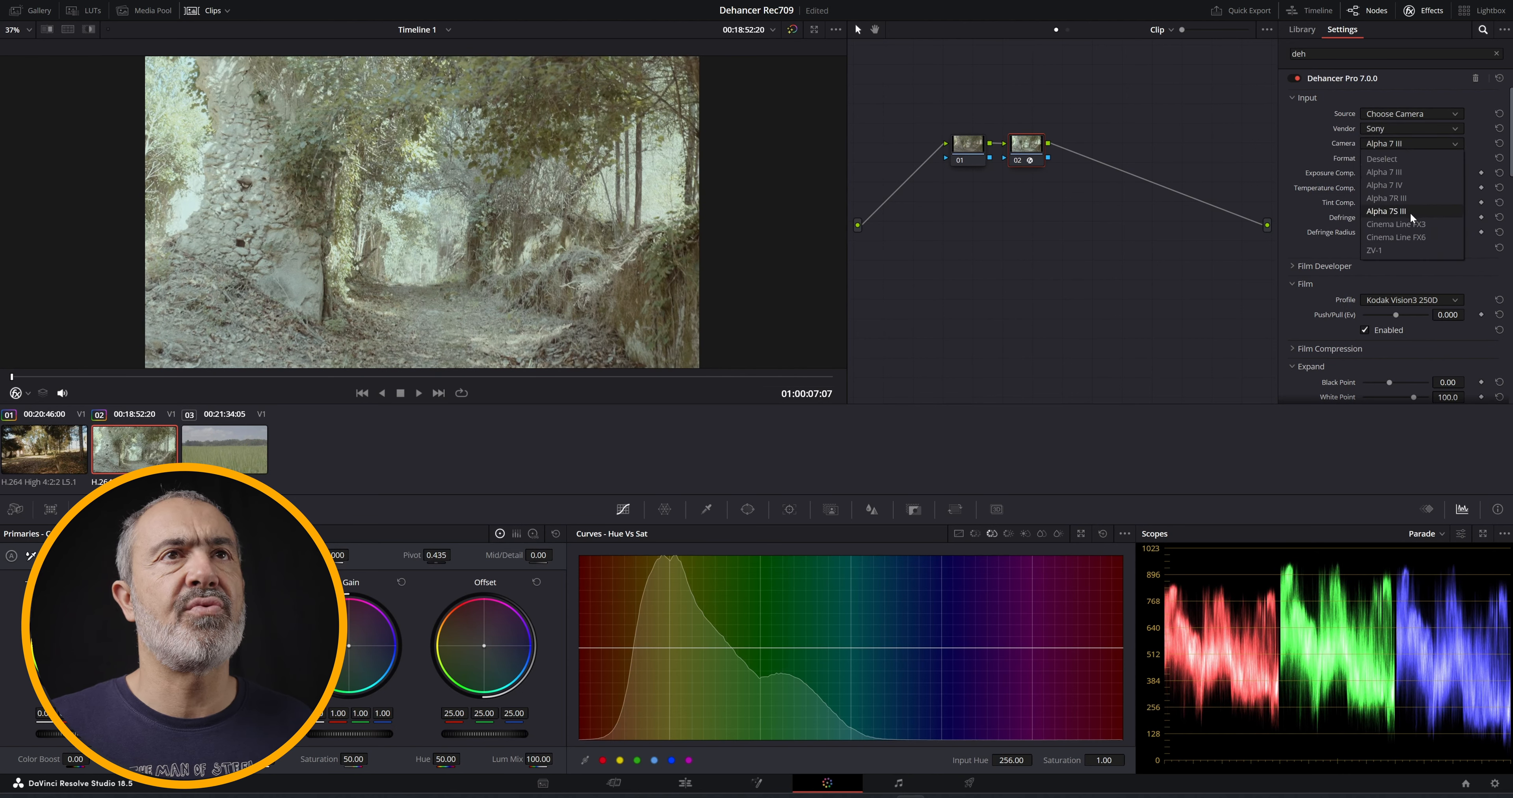
pyautogui.click(1409, 158)
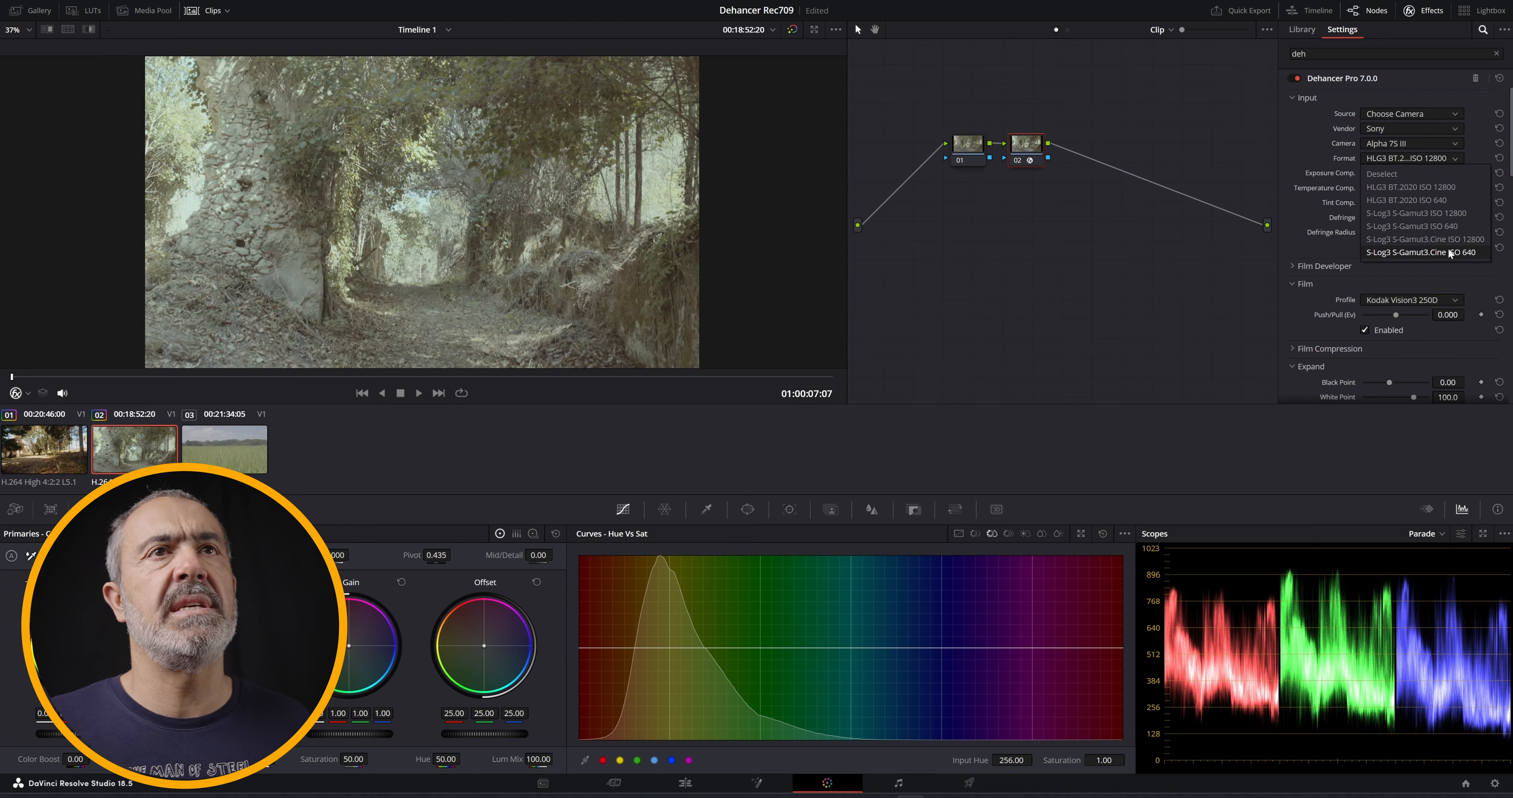
pyautogui.click(1450, 253)
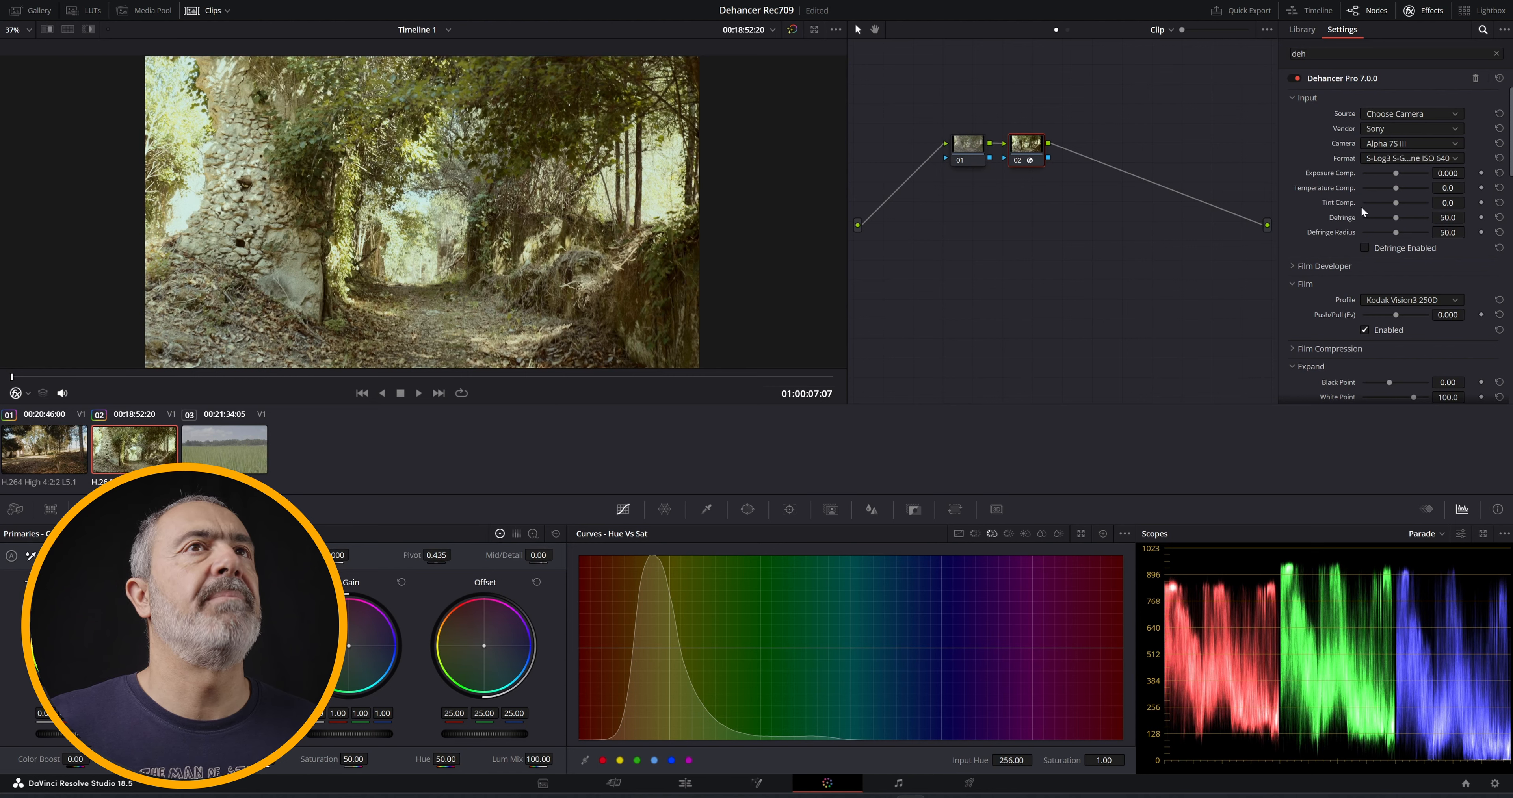
# Disable Film Grain and set the film profile to Kodak Gold 200.
pyautogui.scroll(-6, 1430, 270)
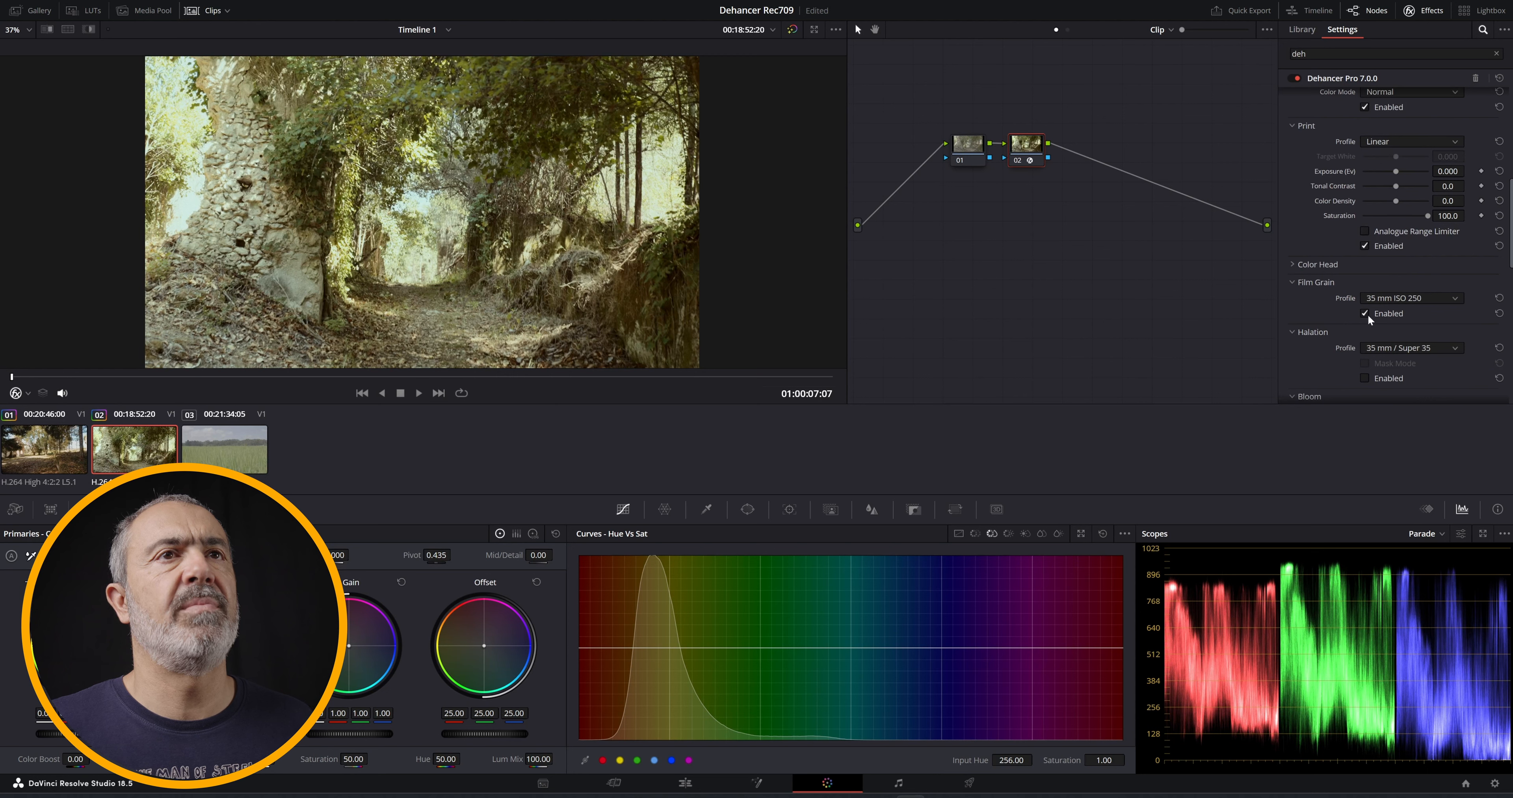
pyautogui.scroll(6, 1419, 304)
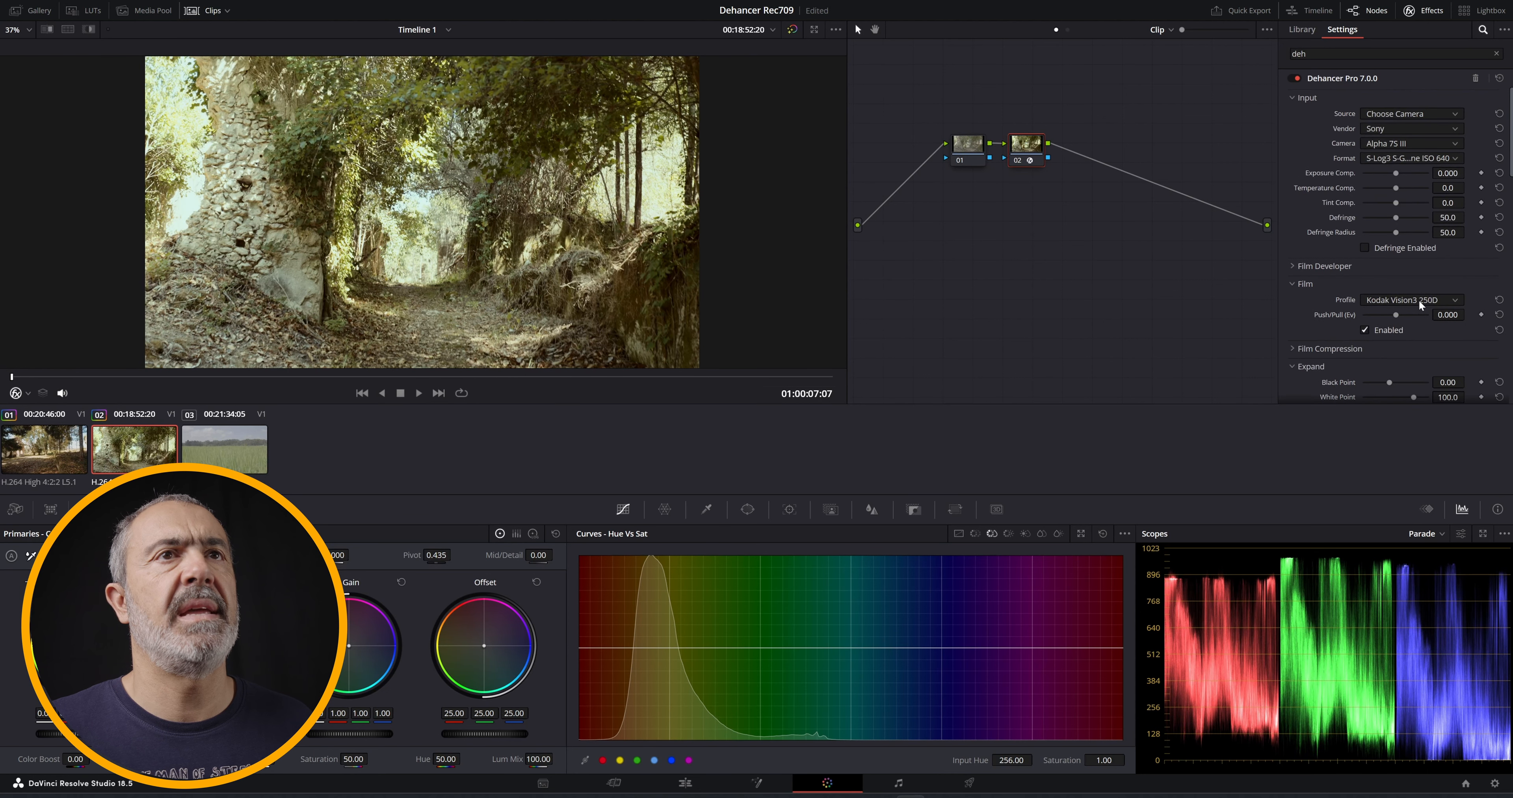
pyautogui.click(1427, 299)
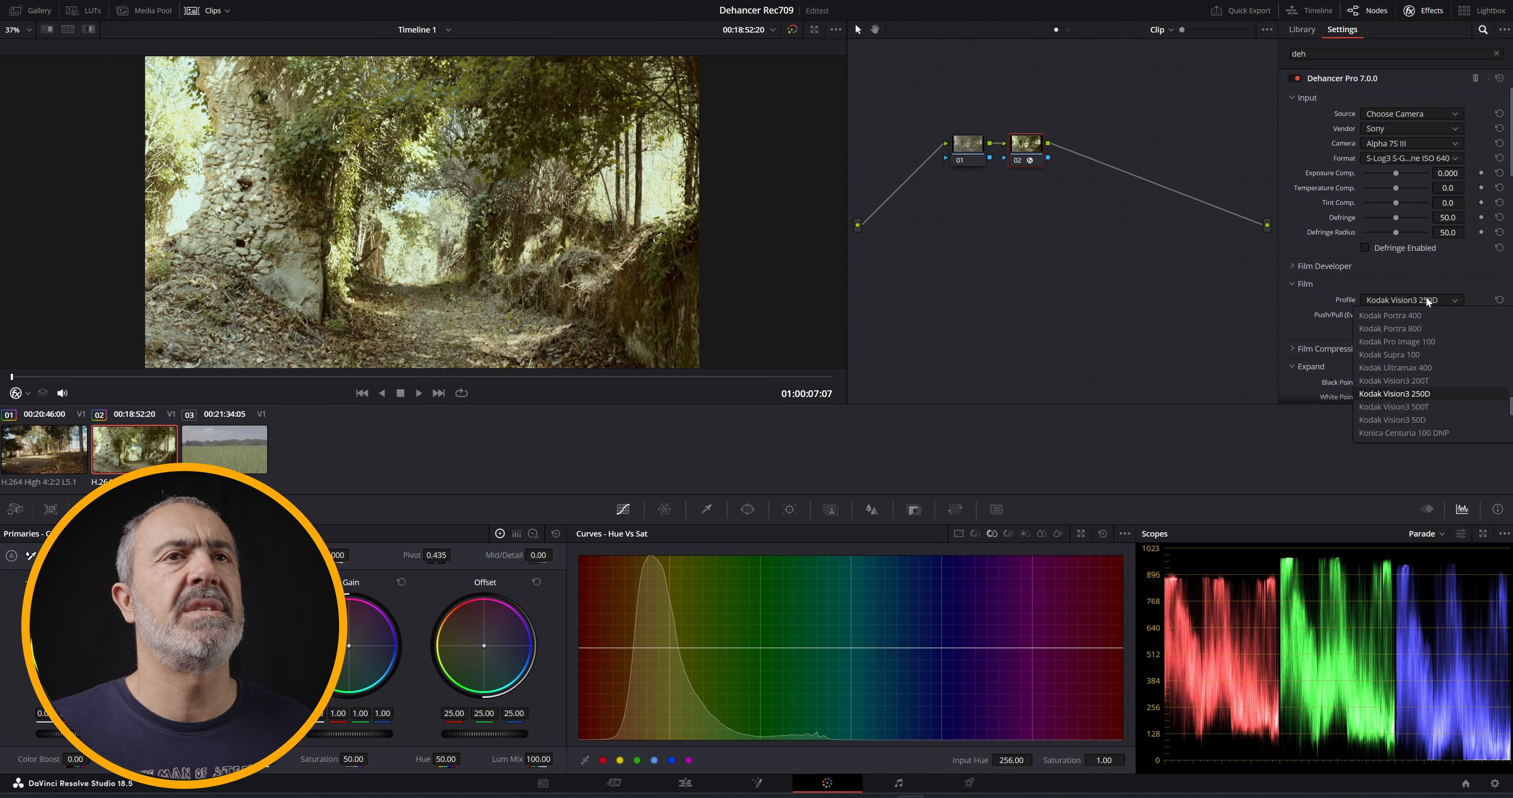
pyautogui.scroll(5, 1443, 374)
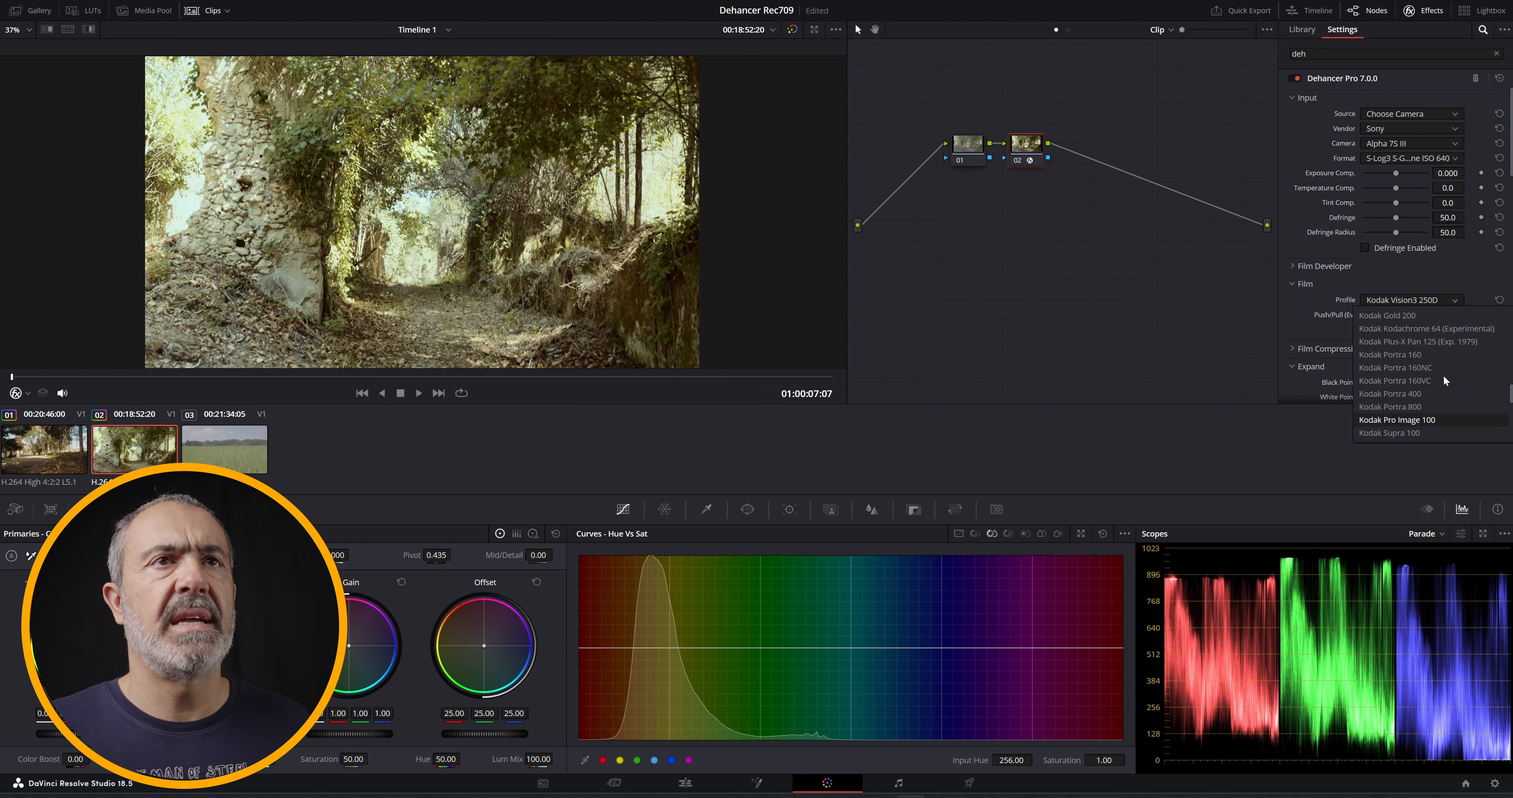
pyautogui.scroll(-3, 1443, 374)
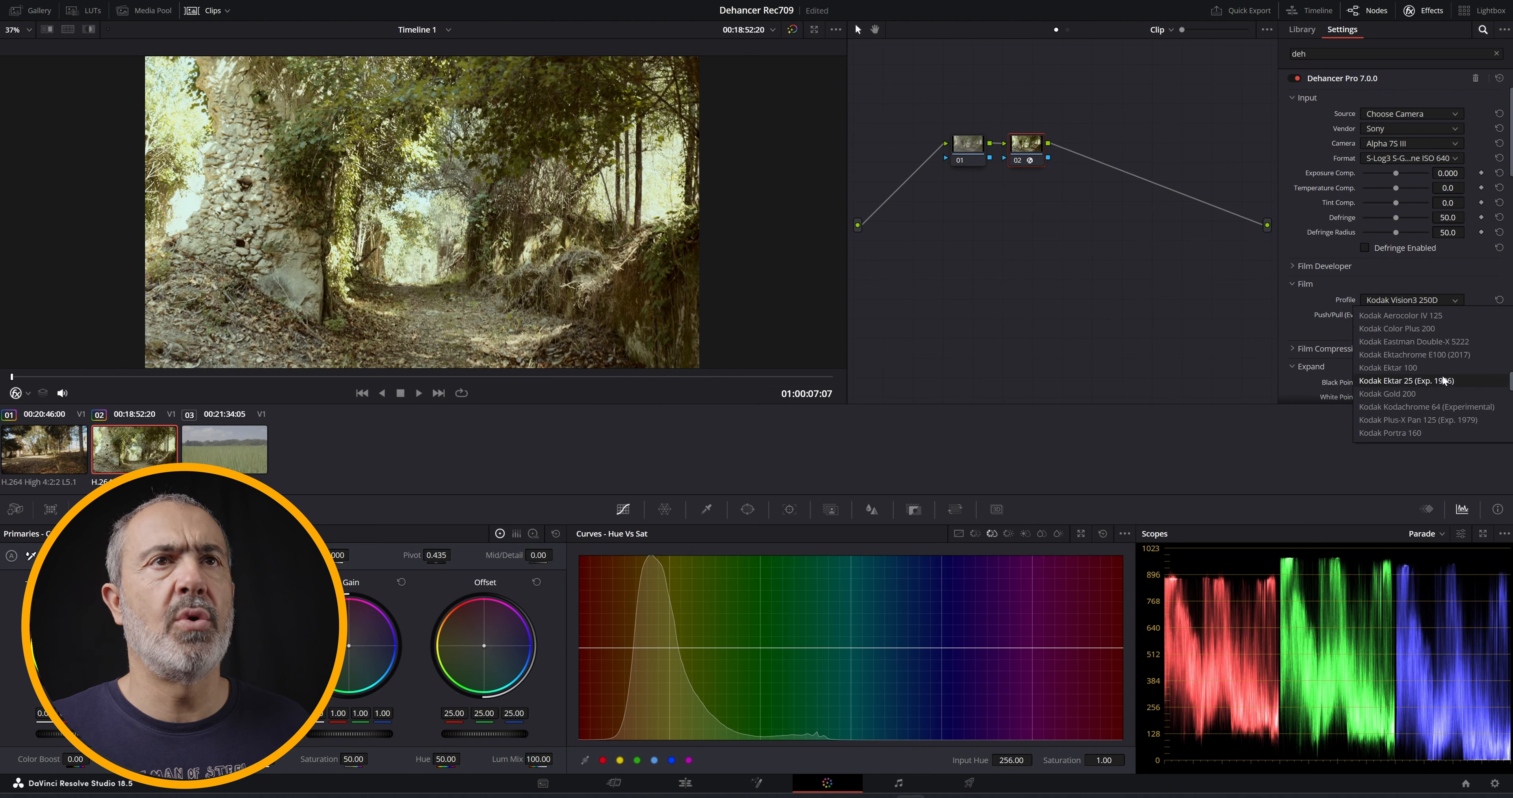
pyautogui.click(1426, 394)
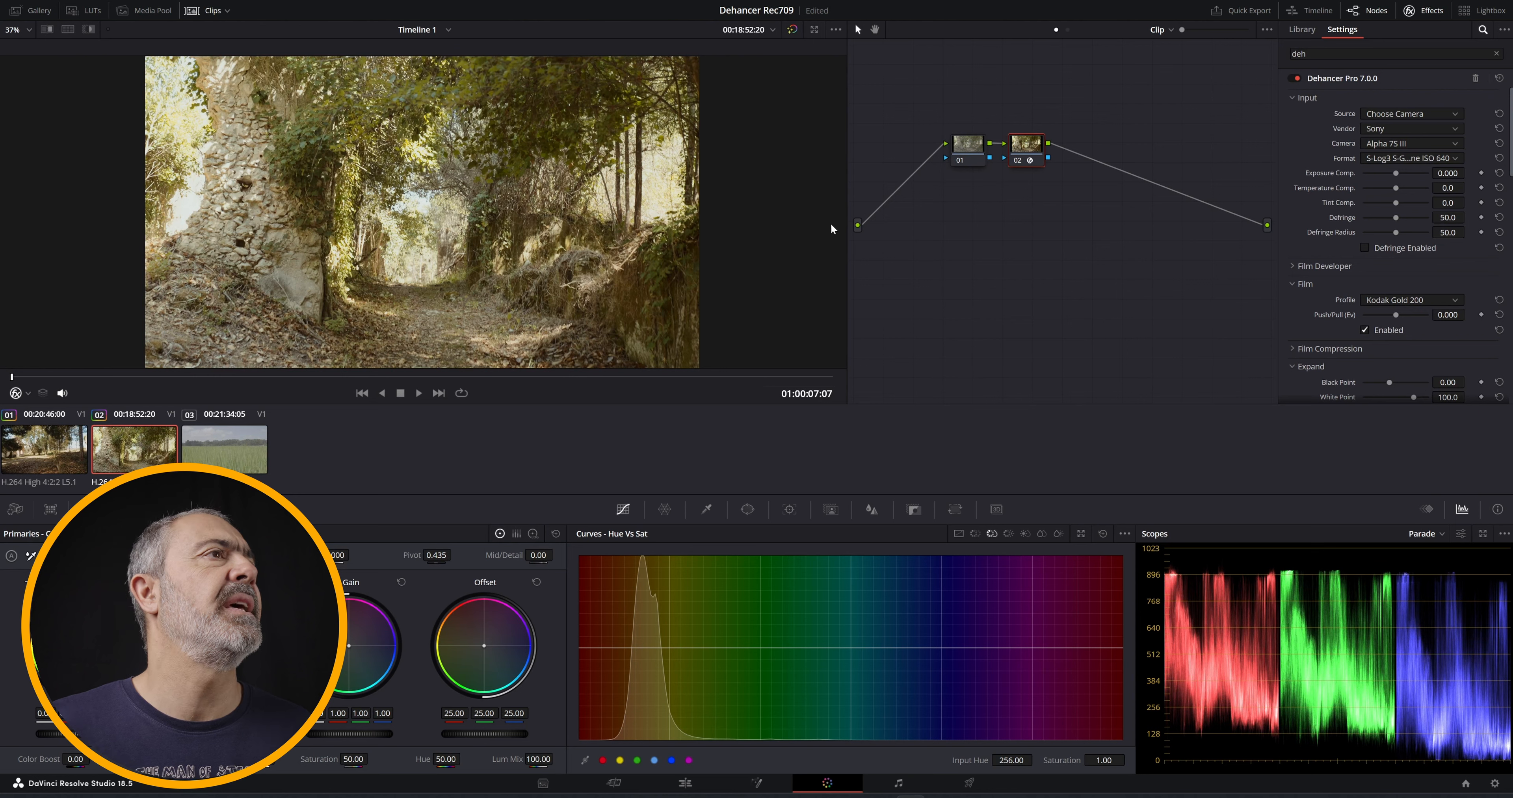
# On the first node, lower the gamma slightly, set the gain to 0.96 and cool the color temperature.
pyautogui.click(976, 151)
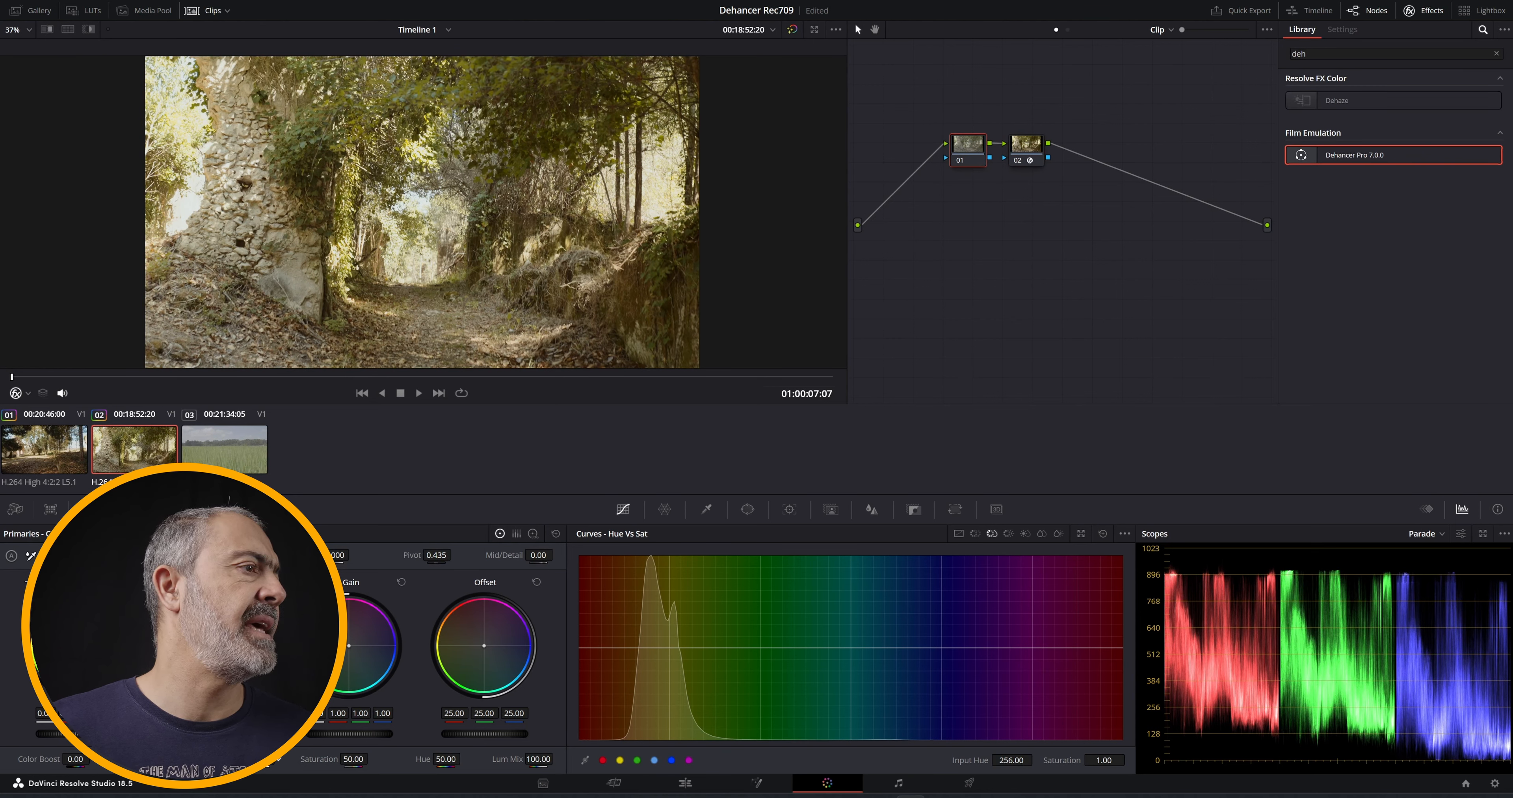
pyautogui.moveTo(215, 734); pyautogui.dragTo(200, 733)
pyautogui.moveTo(350, 733); pyautogui.dragTo(344, 734)
pyautogui.moveTo(133, 555); pyautogui.dragTo(111, 555)
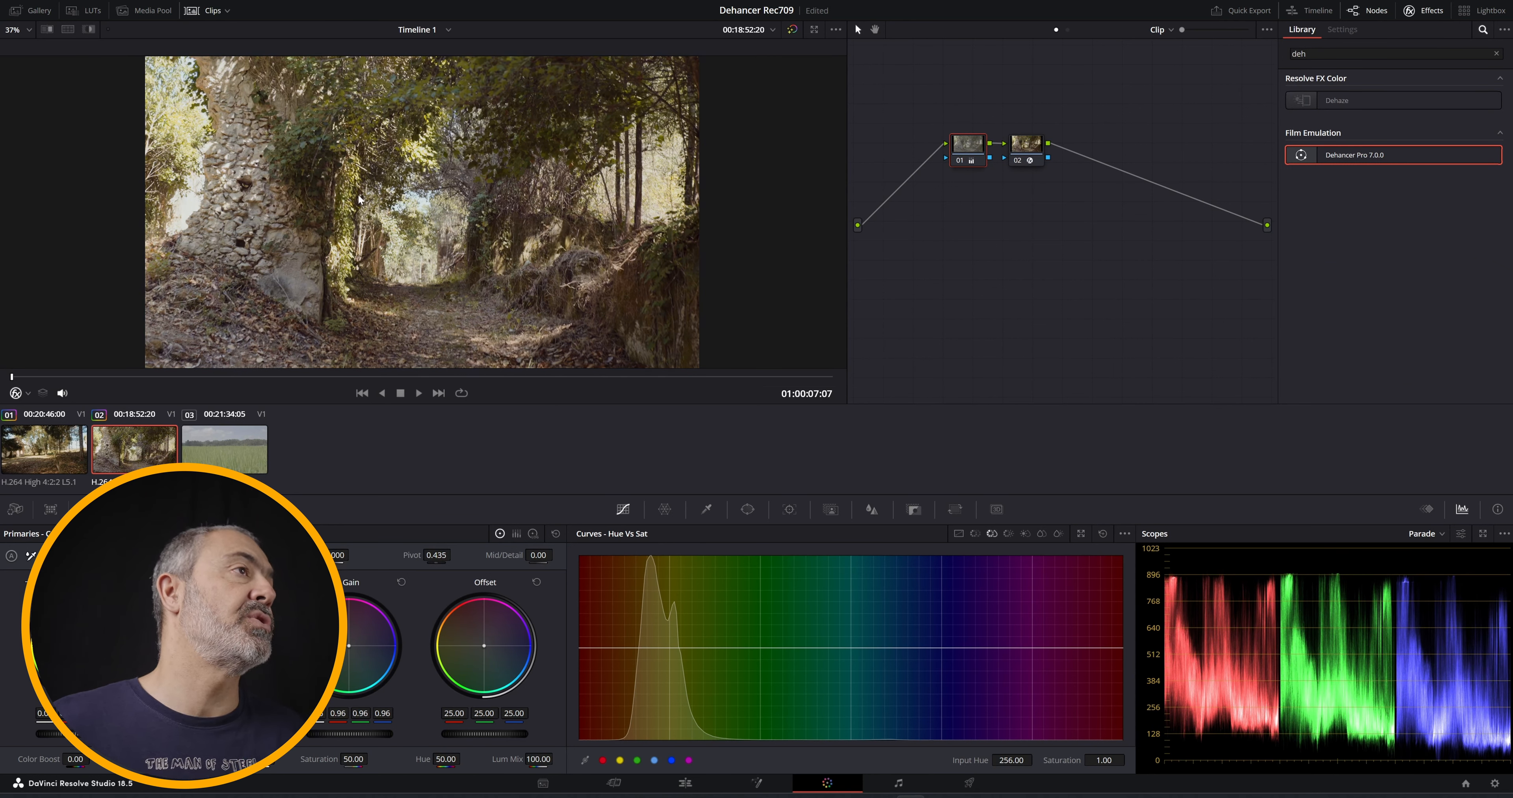
# On the Dehancer node, adjust exposure and temperature compensation, and set the Expand black point to 1.10 and white point to 103.5.
pyautogui.click(1039, 147)
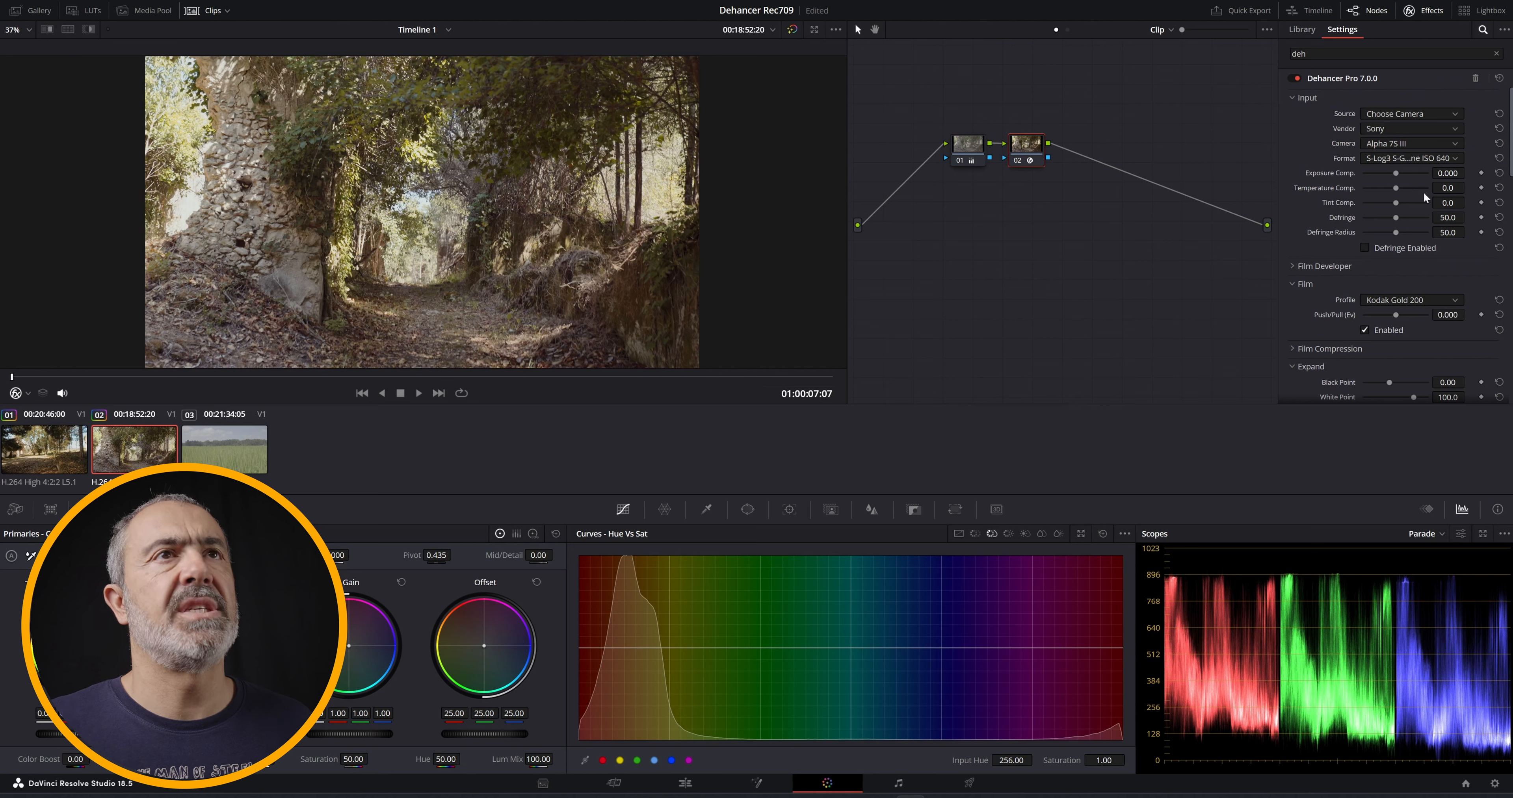
pyautogui.moveTo(1396, 172); pyautogui.dragTo(1393, 172)
pyautogui.moveTo(1396, 188); pyautogui.dragTo(1411, 256)
pyautogui.scroll(-3, 1414, 218)
pyautogui.scroll(-3, 1398, 270)
# Set the print profile to Kodak 2383 Print Film with exposure 0.744, tonal contrast 15.1, color density 89.0 and saturation 92.7, and enable Analogue Range Limiter.
pyautogui.click(1409, 319)
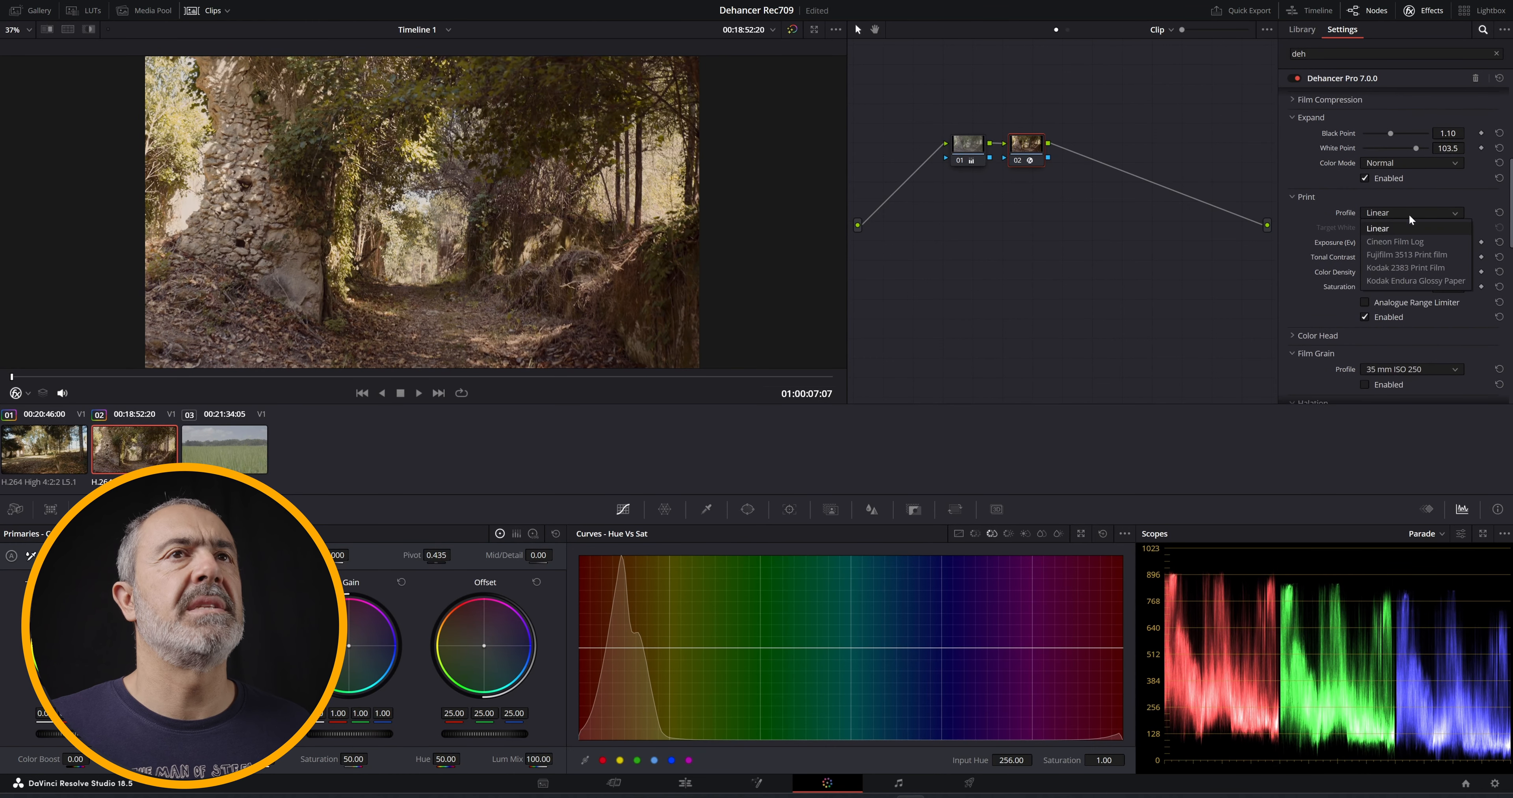
pyautogui.click(1405, 267)
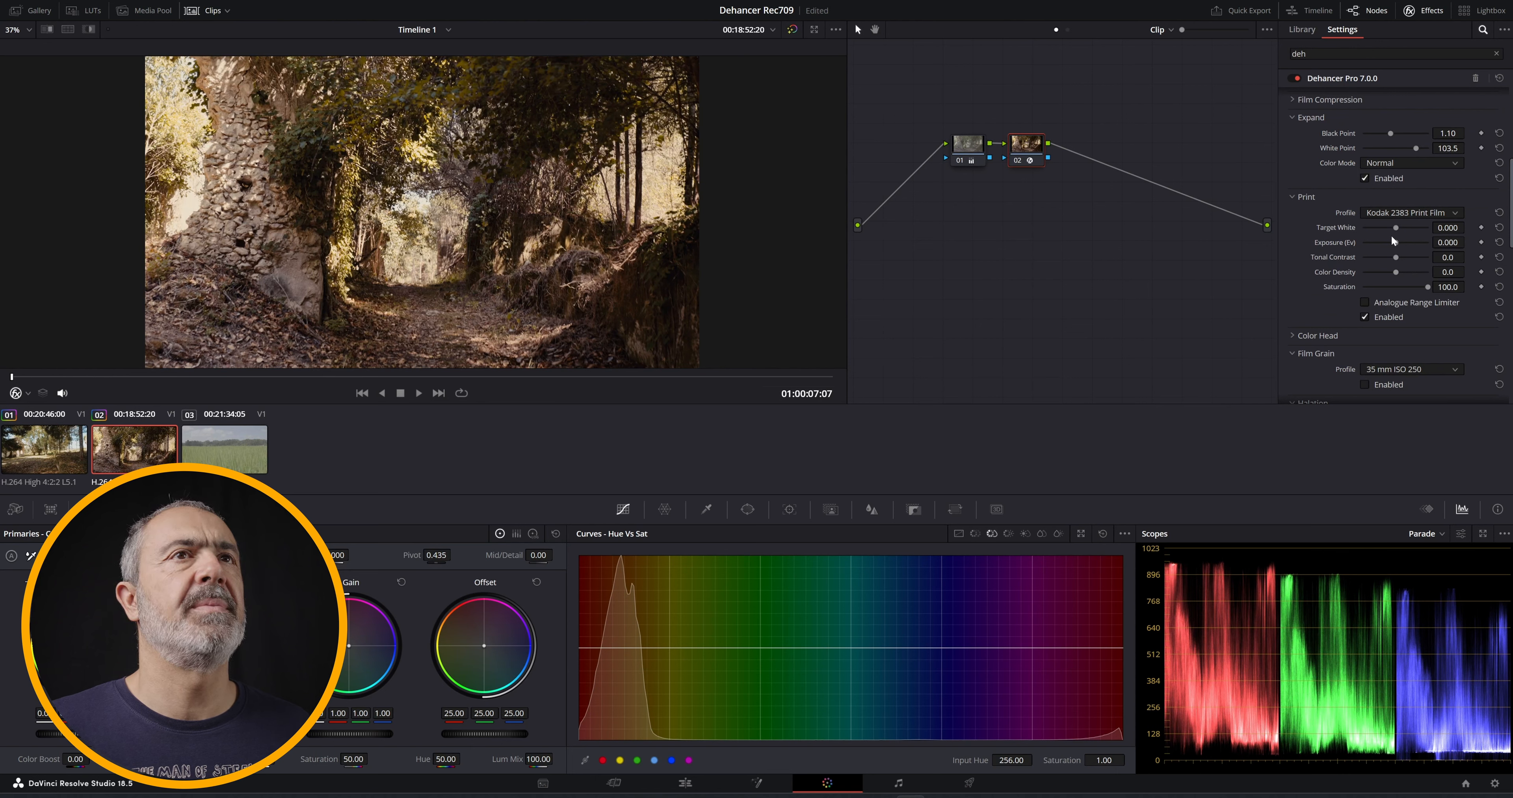
pyautogui.moveTo(1396, 228); pyautogui.dragTo(1368, 228)
pyautogui.moveTo(1396, 242); pyautogui.dragTo(1403, 242)
pyautogui.moveTo(1372, 228); pyautogui.dragTo(1397, 228)
pyautogui.moveTo(1396, 257); pyautogui.dragTo(1430, 271)
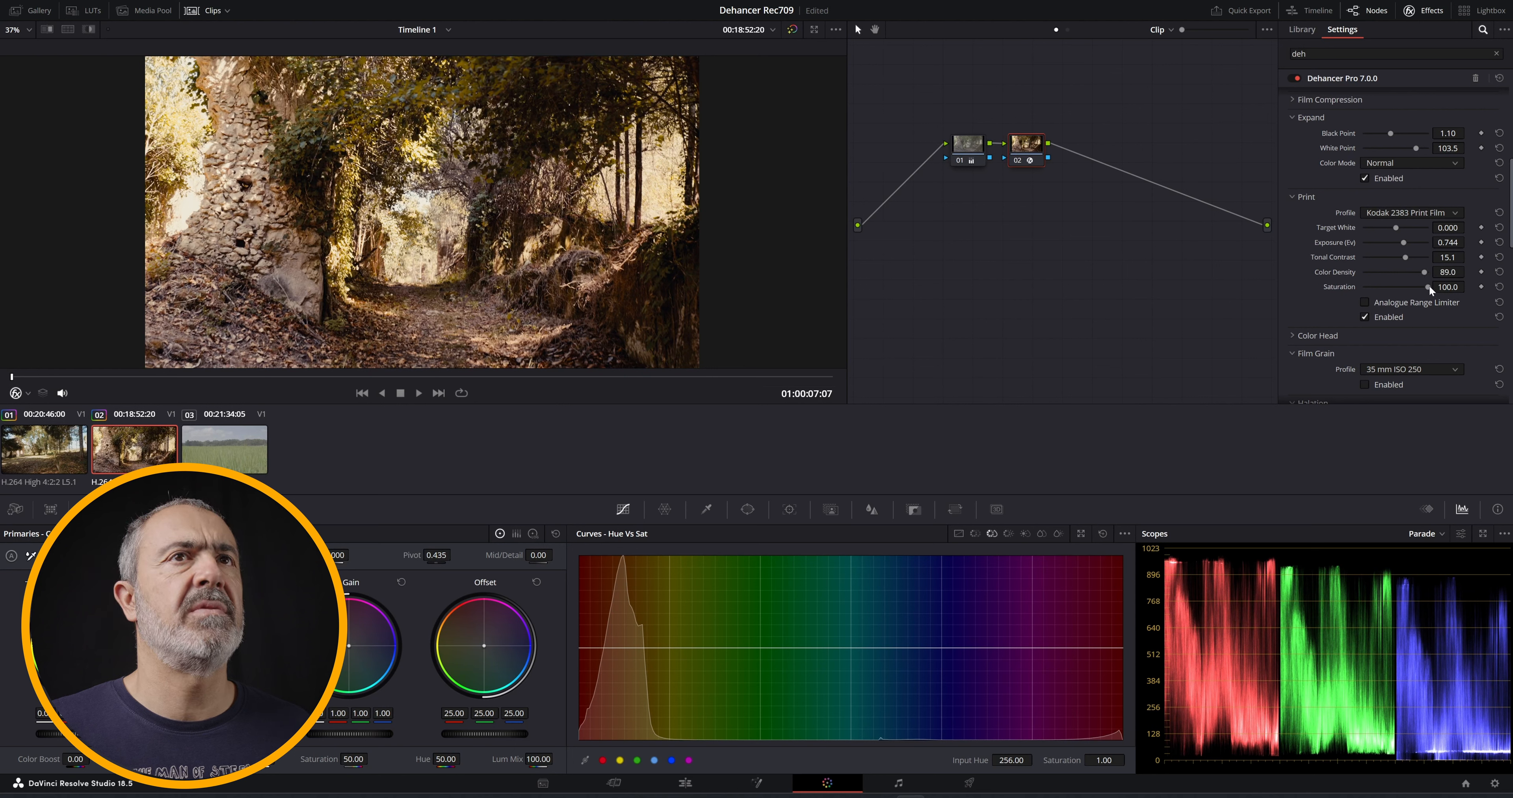
pyautogui.moveTo(1430, 286); pyautogui.dragTo(1426, 287)
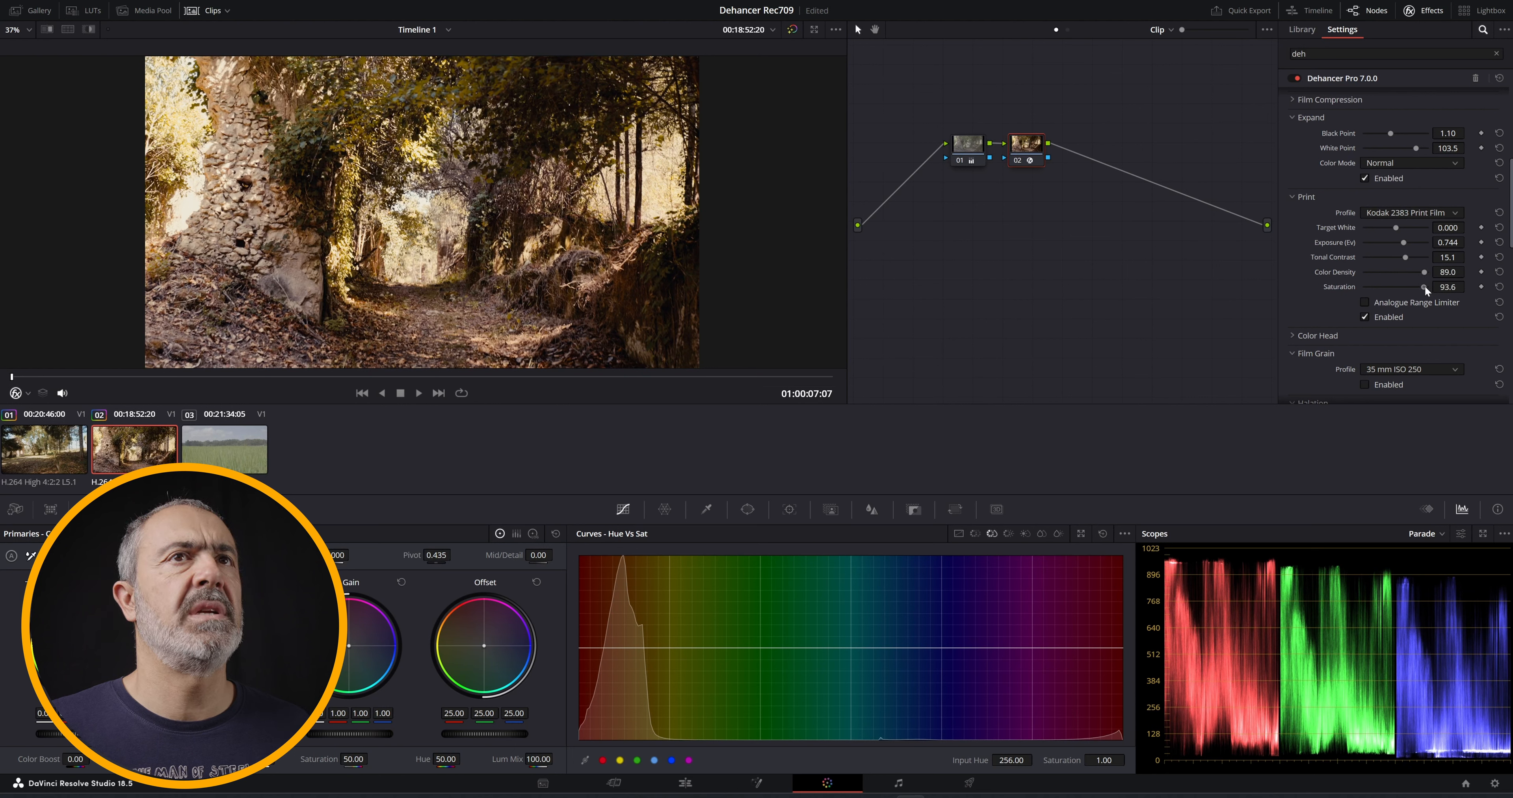
pyautogui.click(1397, 300)
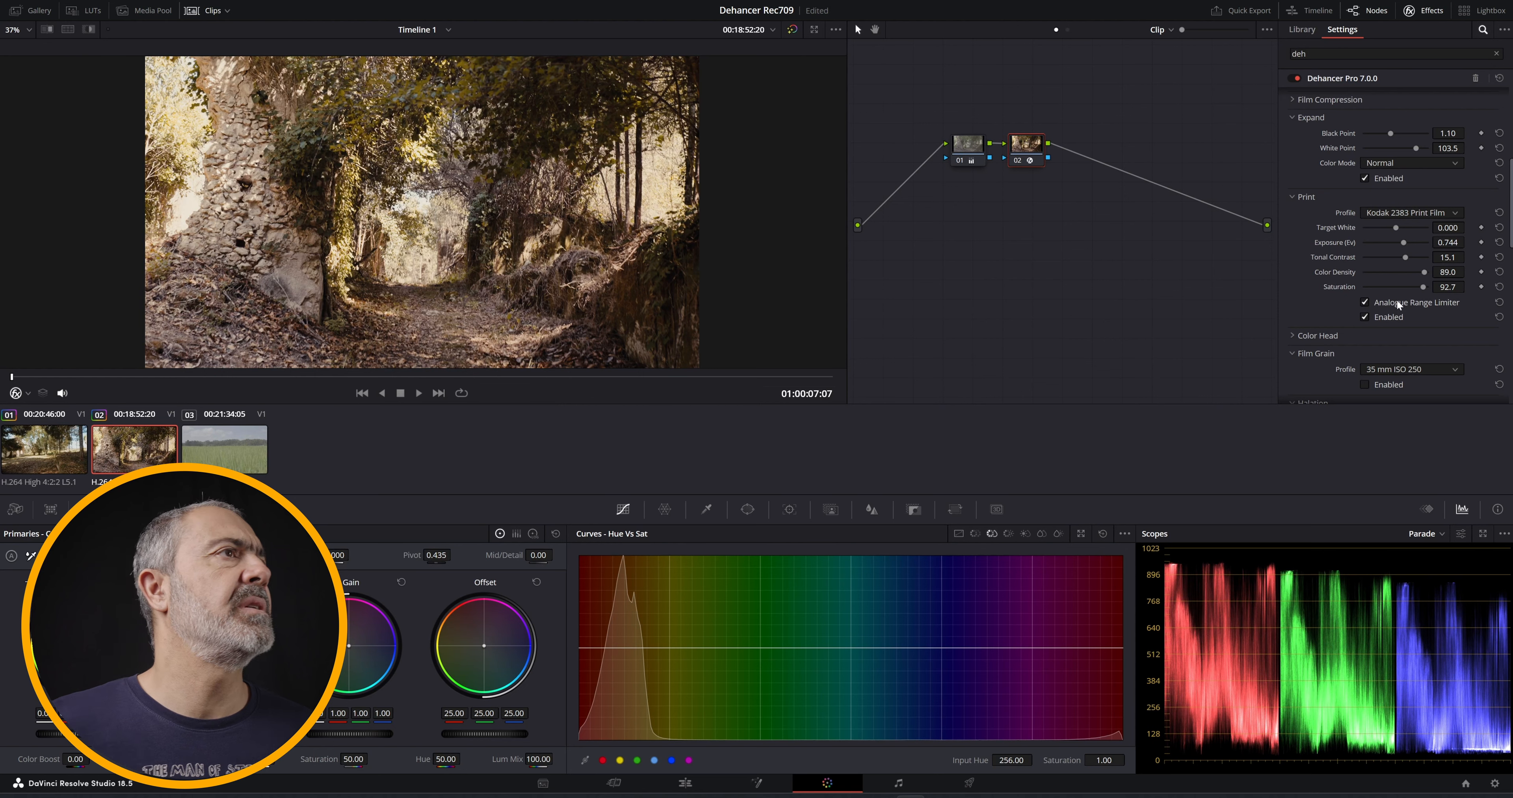
# Enable Halation and Film Damage, set the damage profile to Custom with Dust Amount 38, and view a frame further into the clip.
pyautogui.scroll(-3, 1396, 299)
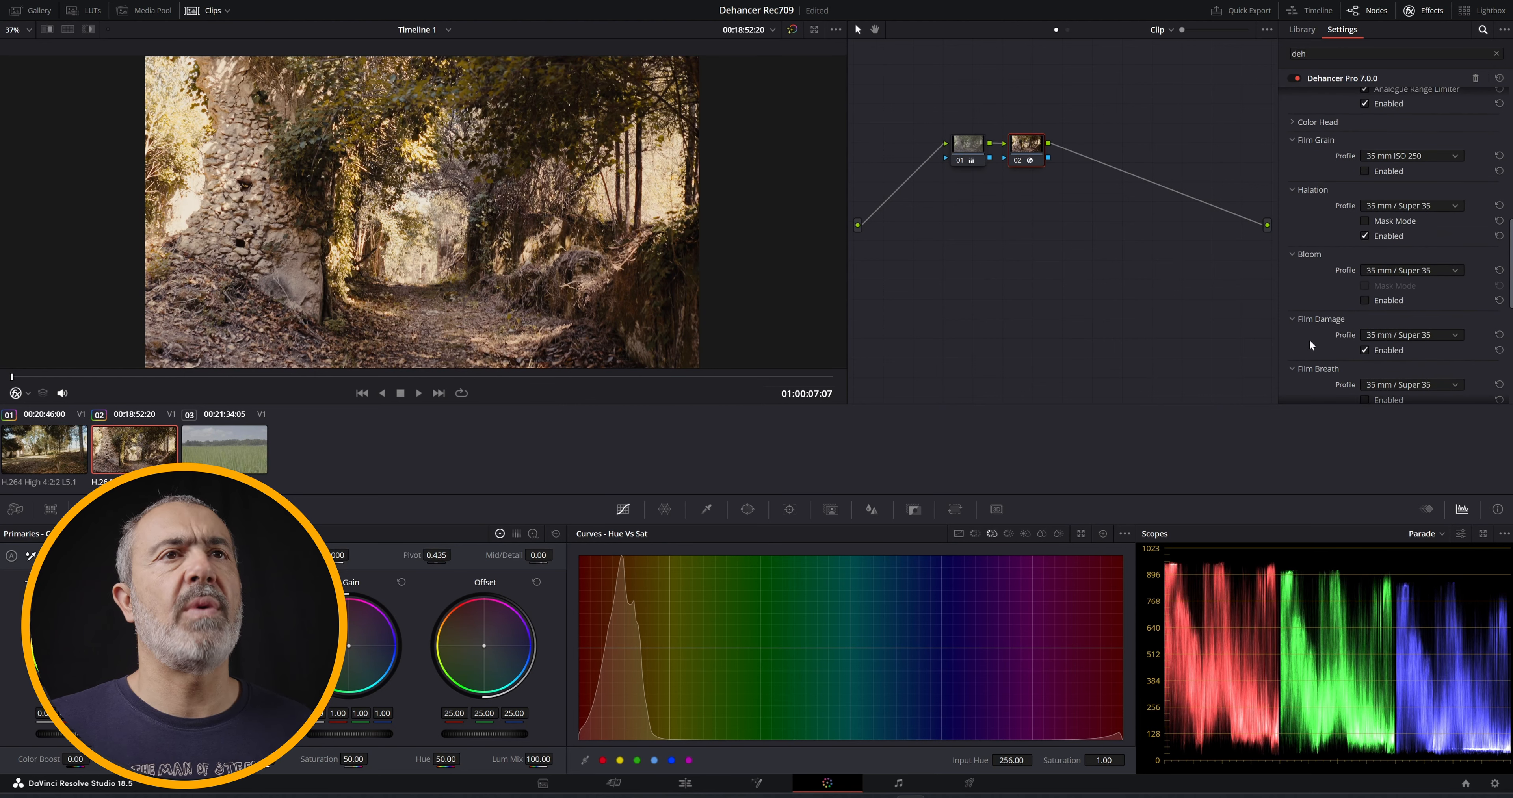
pyautogui.click(1434, 334)
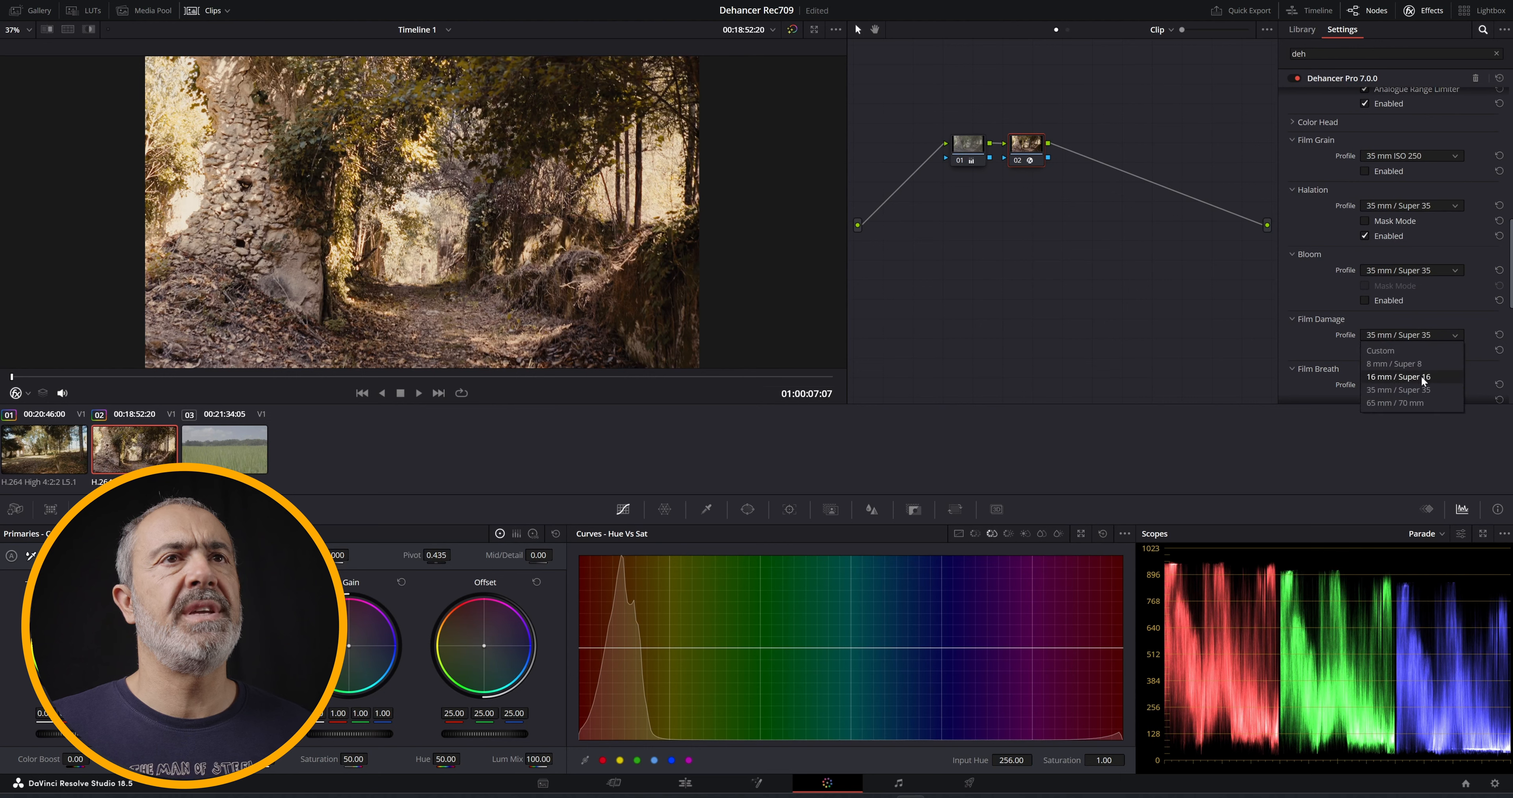
pyautogui.click(1414, 350)
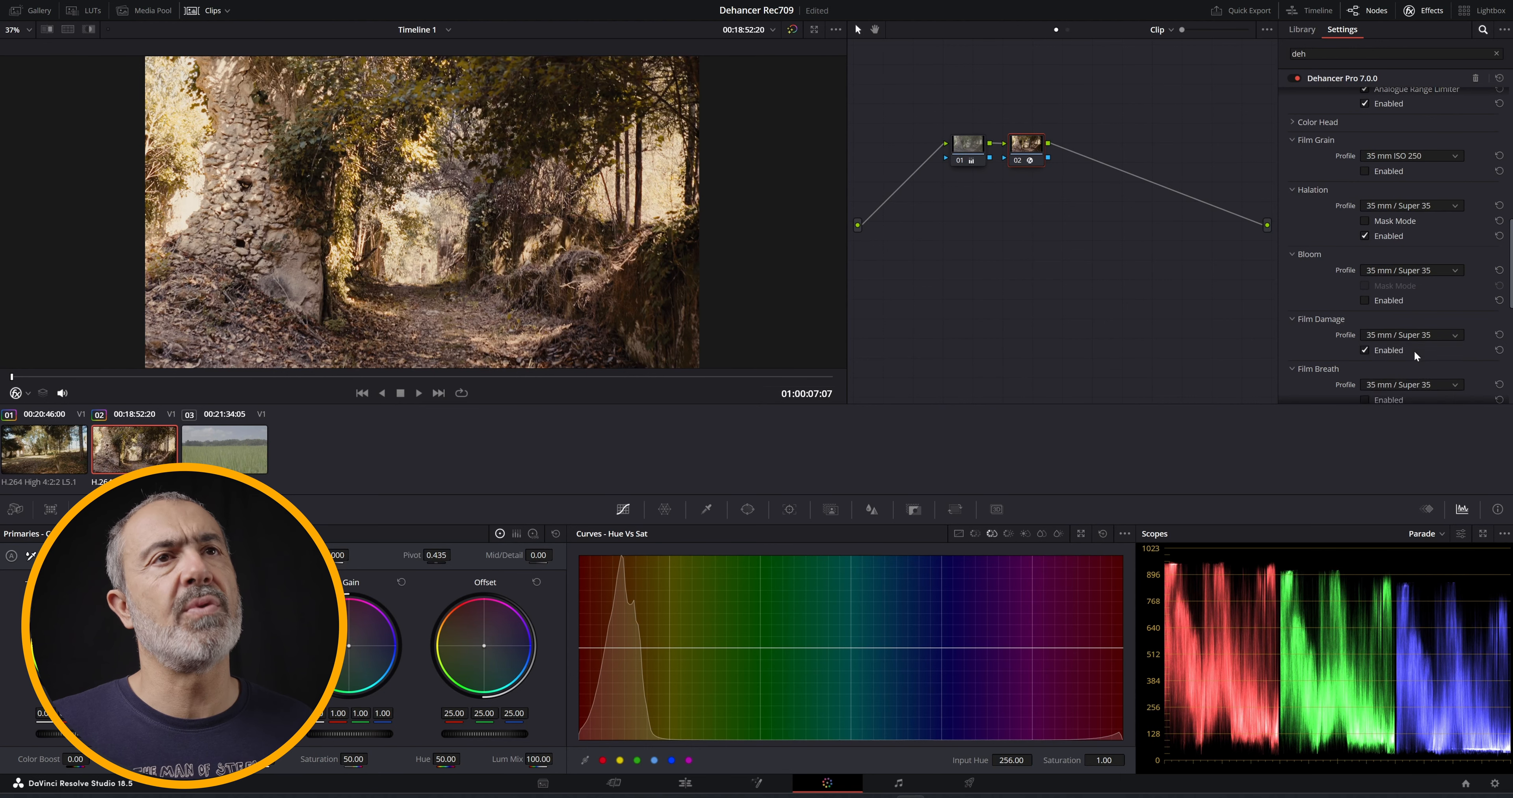
pyautogui.scroll(-2, 1298, 301)
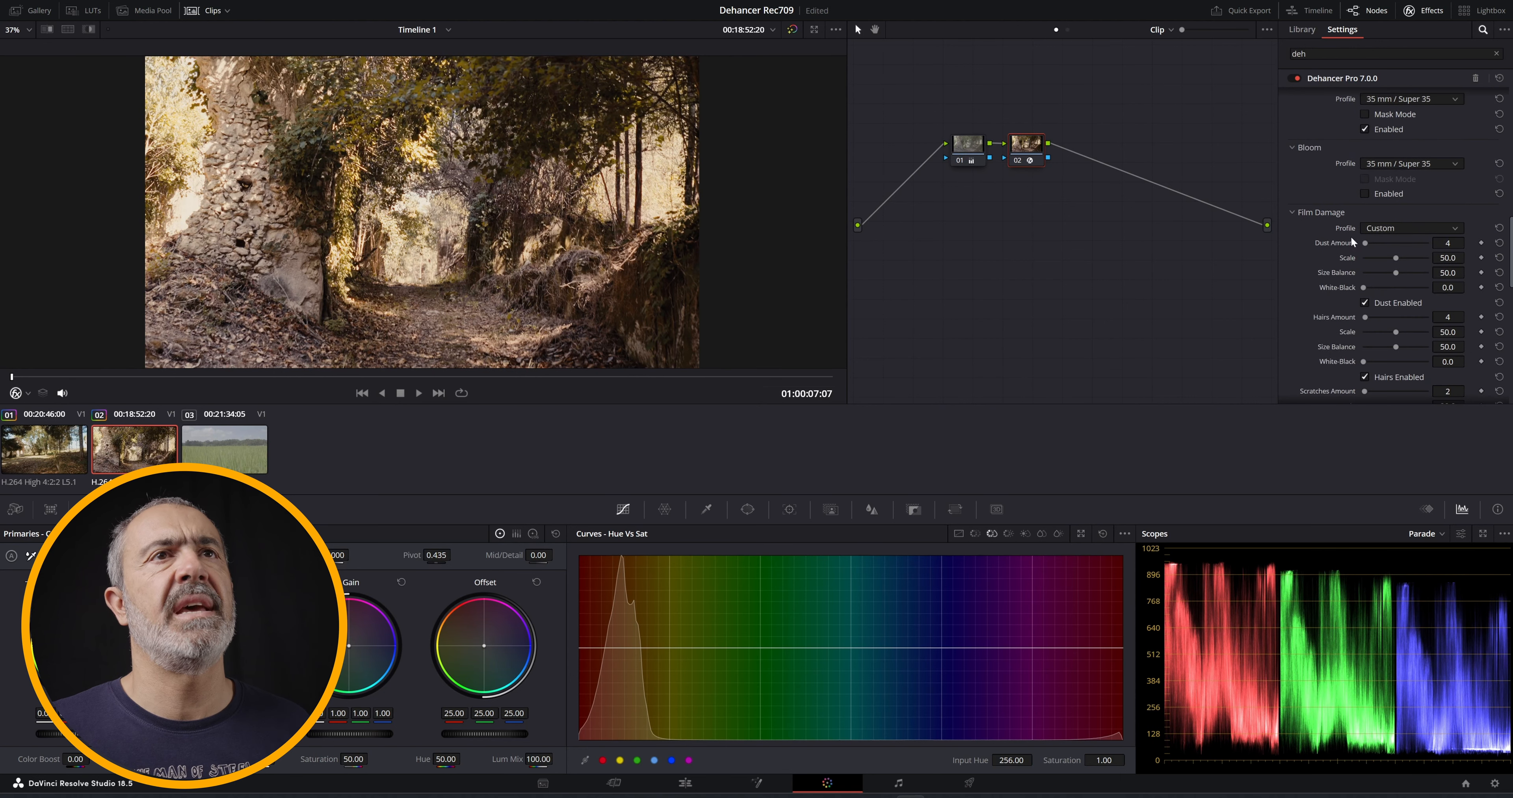
pyautogui.moveTo(1365, 243); pyautogui.dragTo(1382, 243)
pyautogui.click(580, 377)
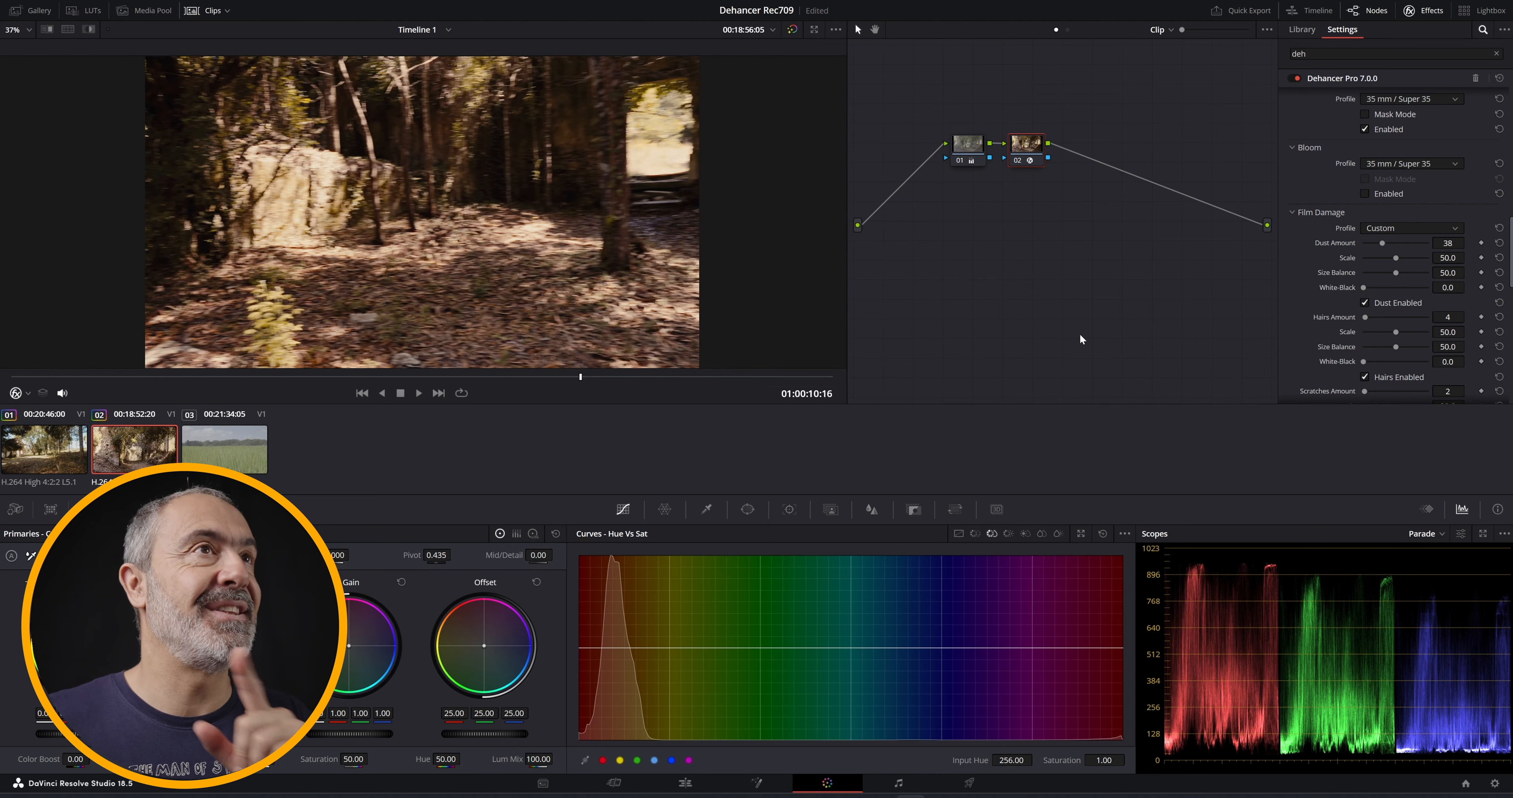
# On the third clip, move the playhead to about 01:00:13:22 and apply Dehancer Pro to its existing node.
pyautogui.click(263, 456)
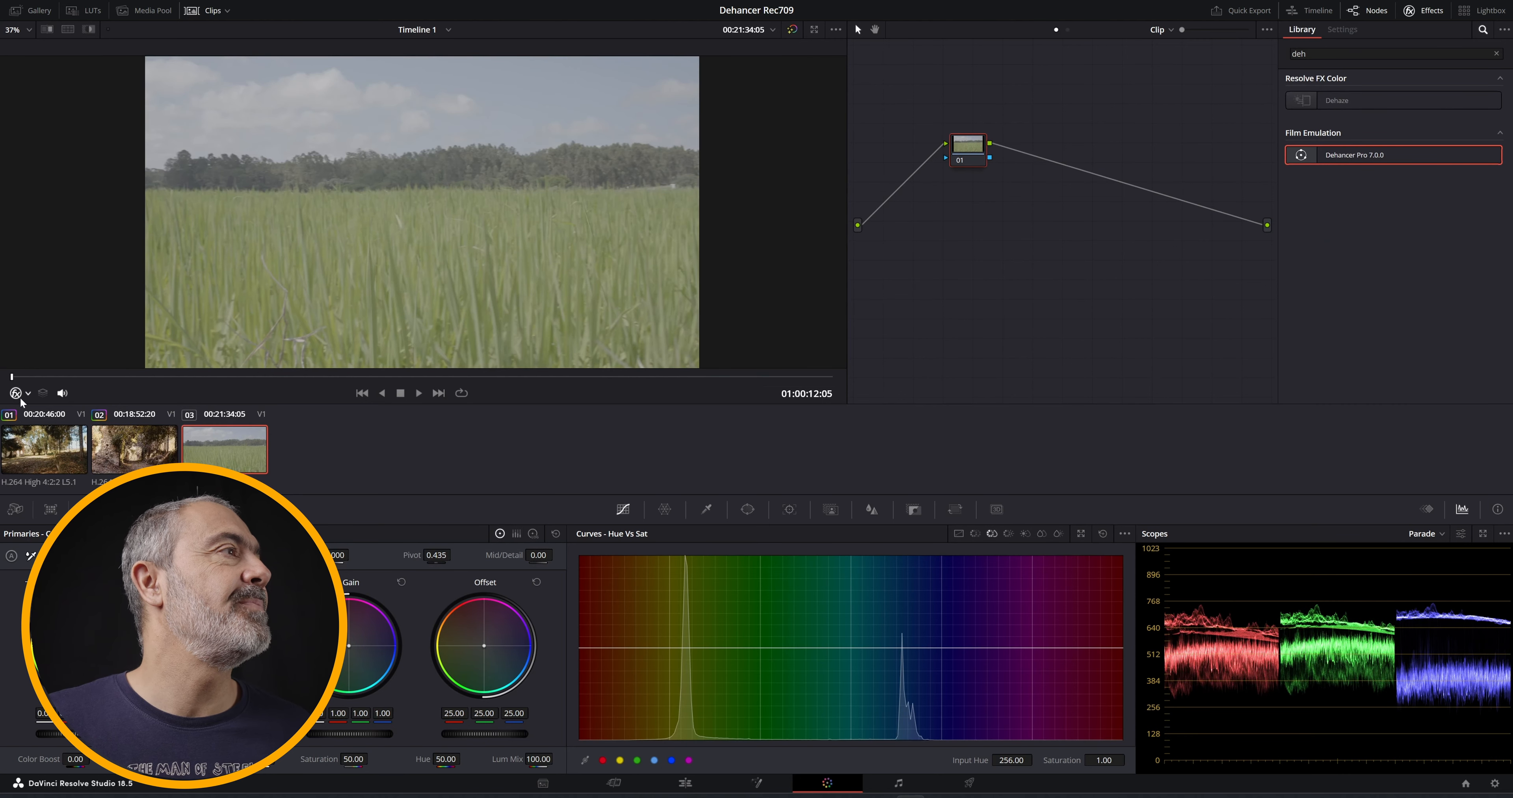
pyautogui.moveTo(11, 378); pyautogui.dragTo(382, 381)
pyautogui.moveTo(1351, 155); pyautogui.dragTo(975, 155)
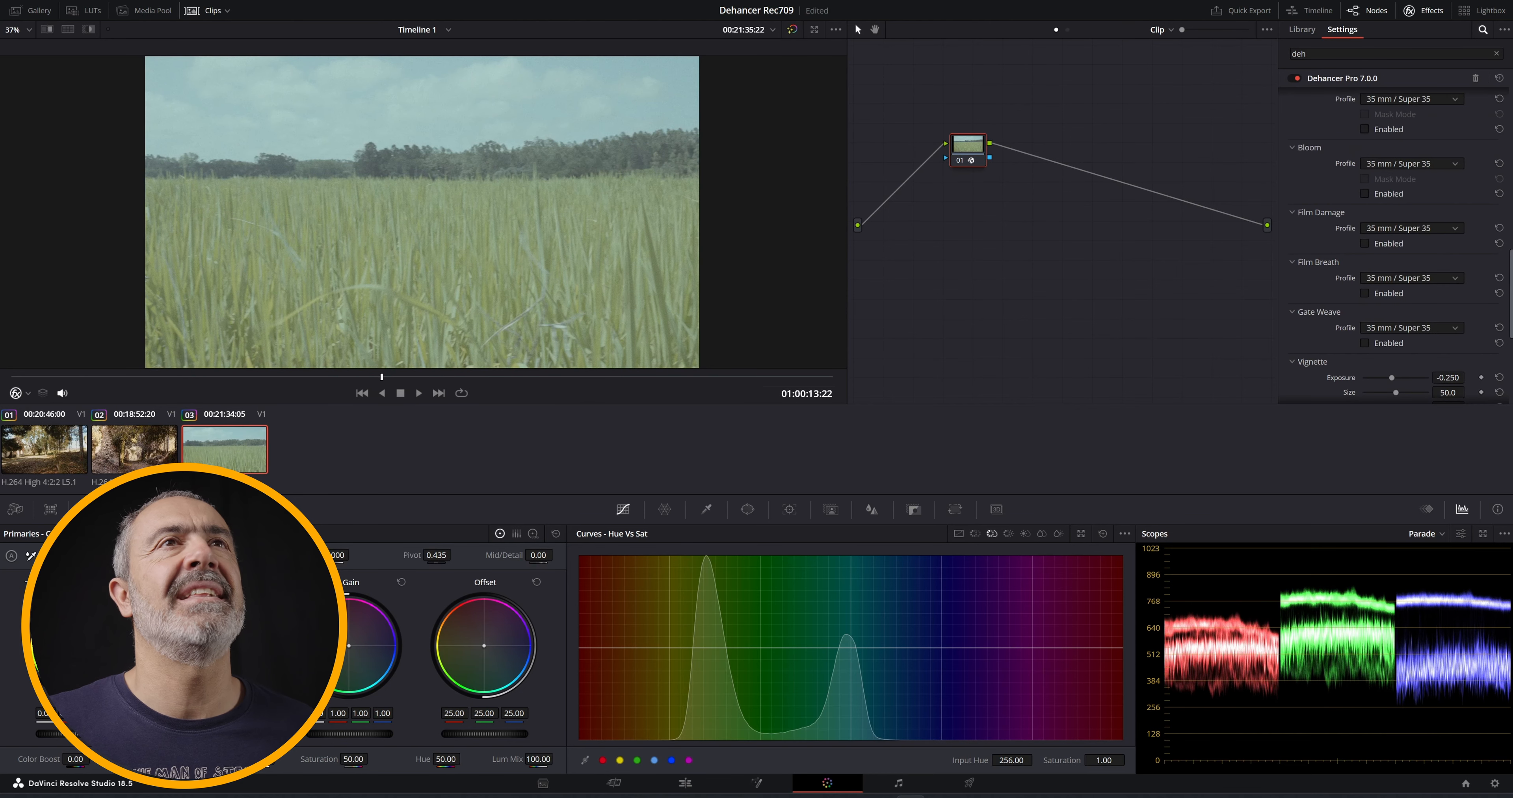
pyautogui.scroll(5, 1340, 231)
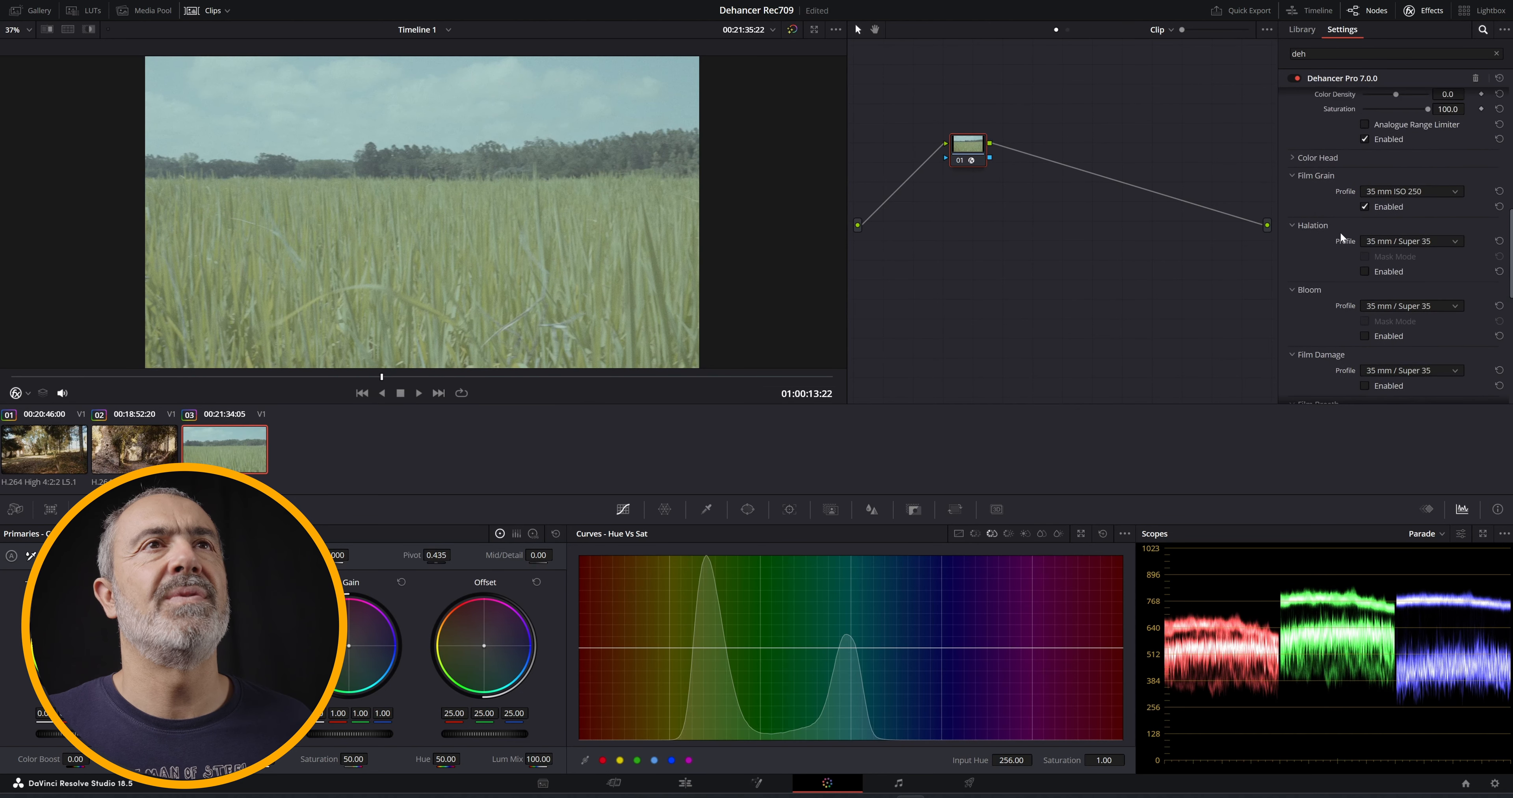
# Set the third clip's Dehancer input source to Choose Camera with vendor Sony and camera Alpha 7S III, and open the format choices.
pyautogui.scroll(4, 1341, 224)
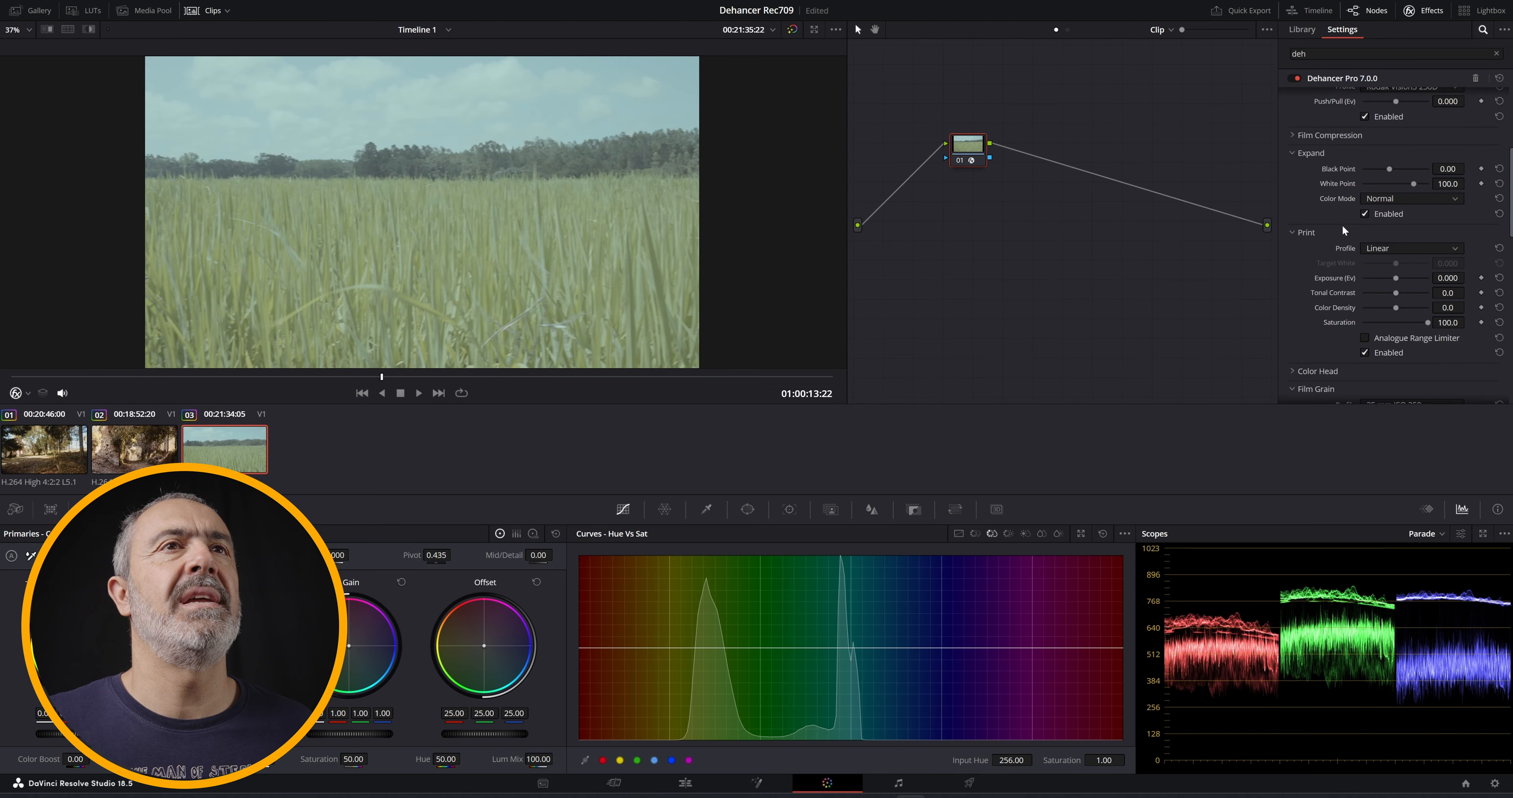
pyautogui.scroll(5, 1368, 315)
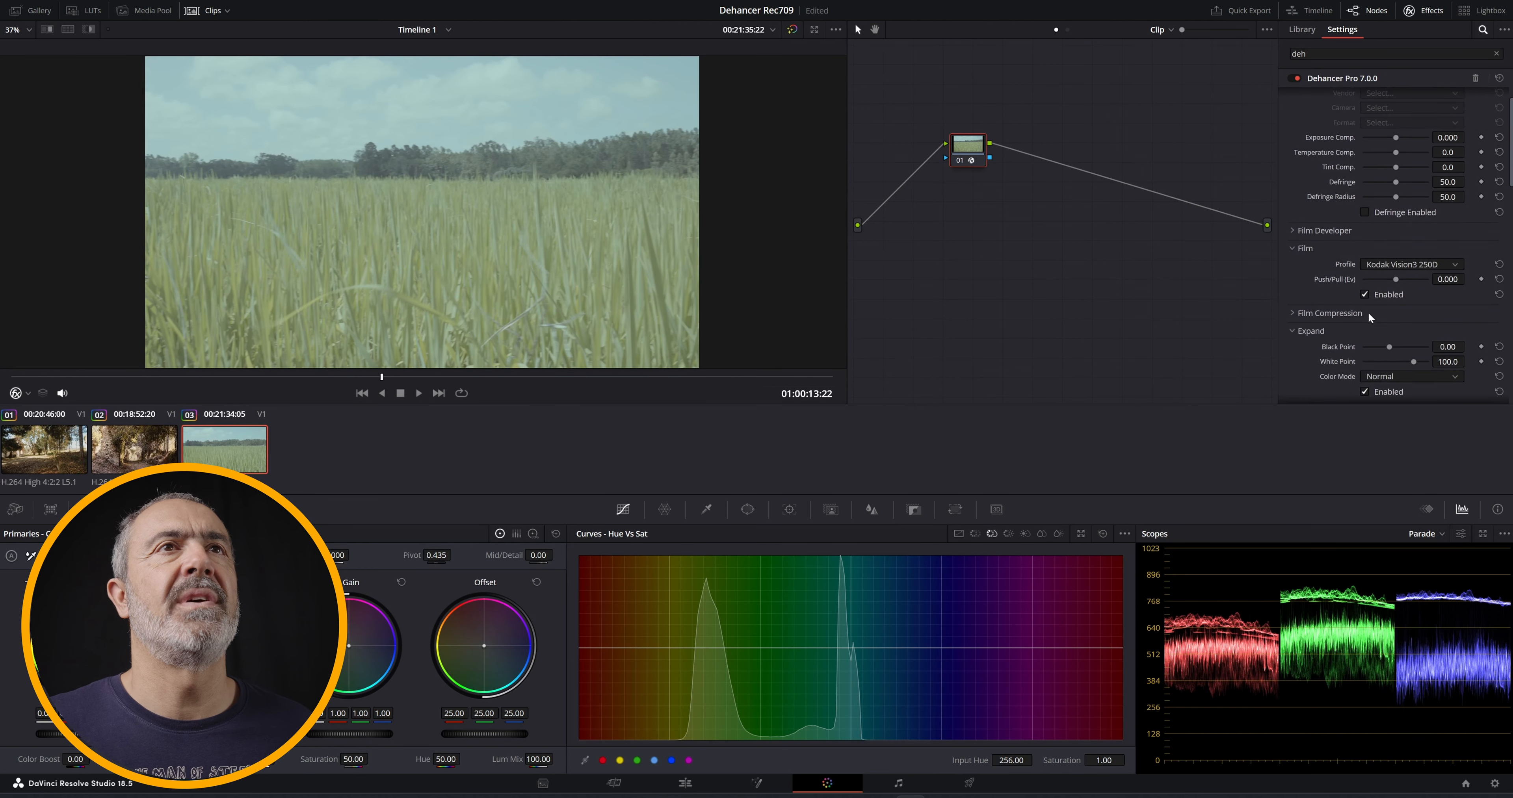
pyautogui.click(1413, 113)
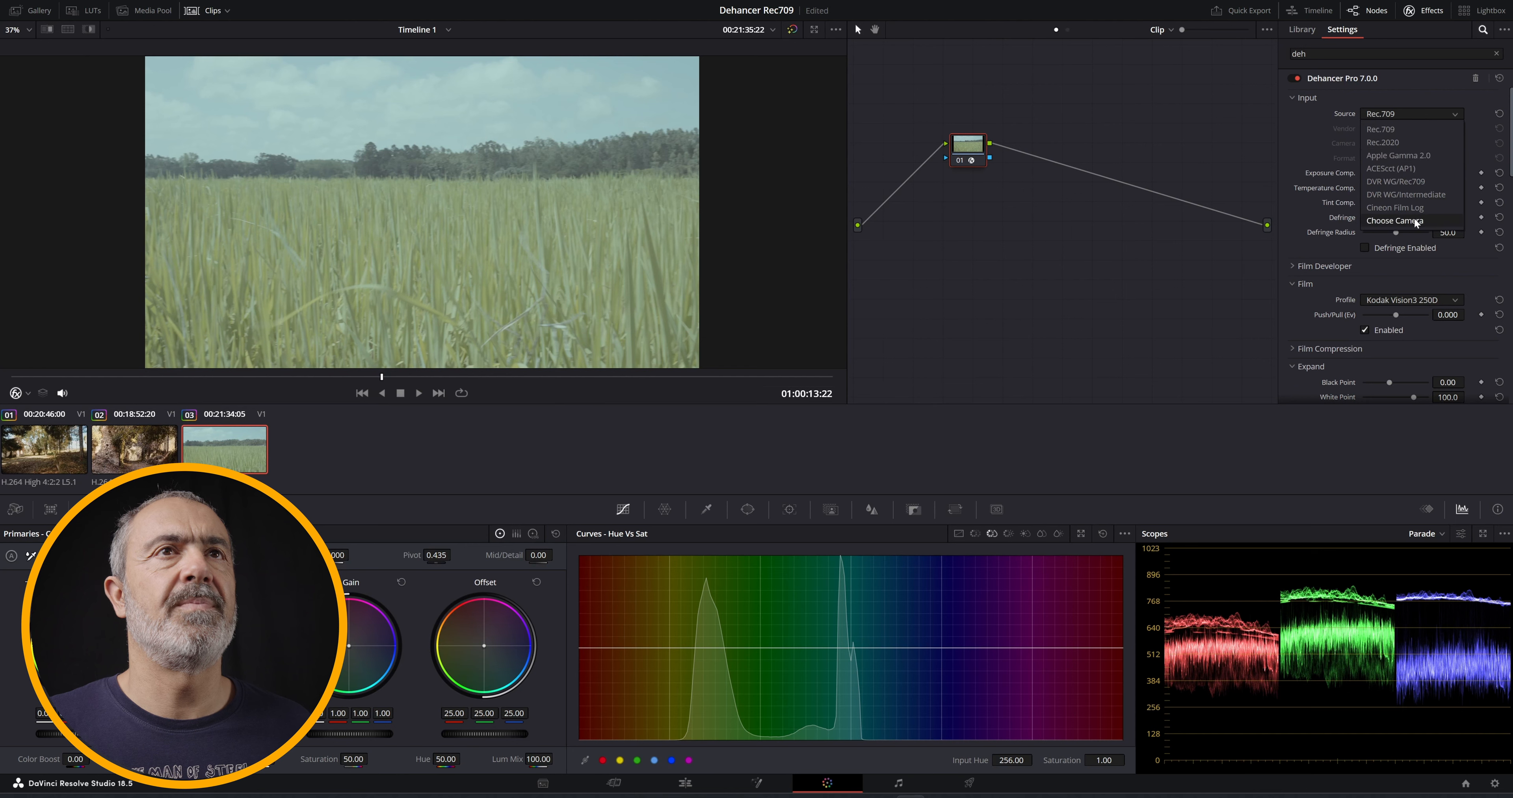
pyautogui.click(1401, 219)
pyautogui.click(1421, 127)
pyautogui.scroll(-2, 1416, 189)
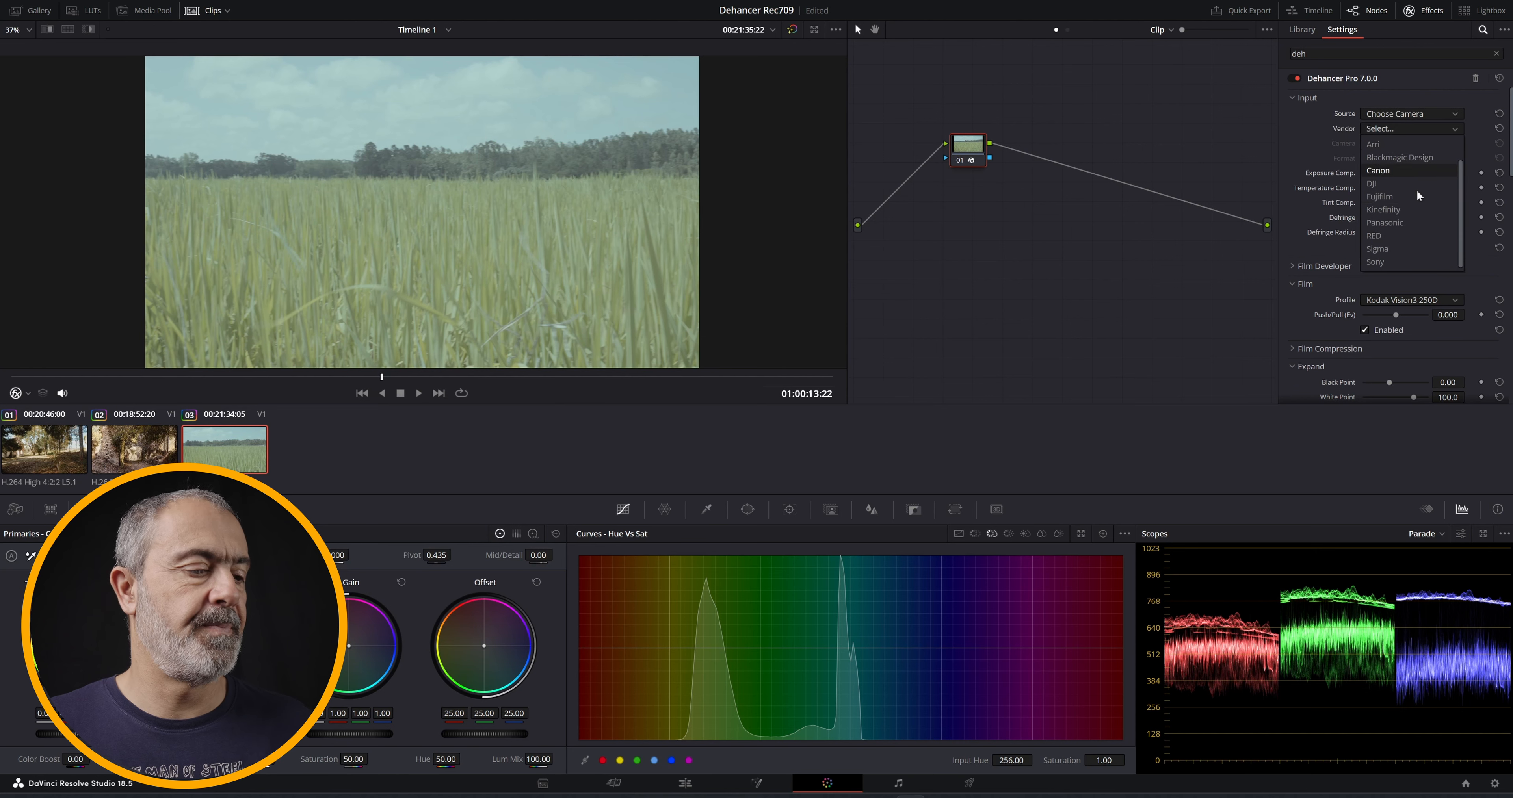
pyautogui.click(1386, 259)
pyautogui.click(1414, 141)
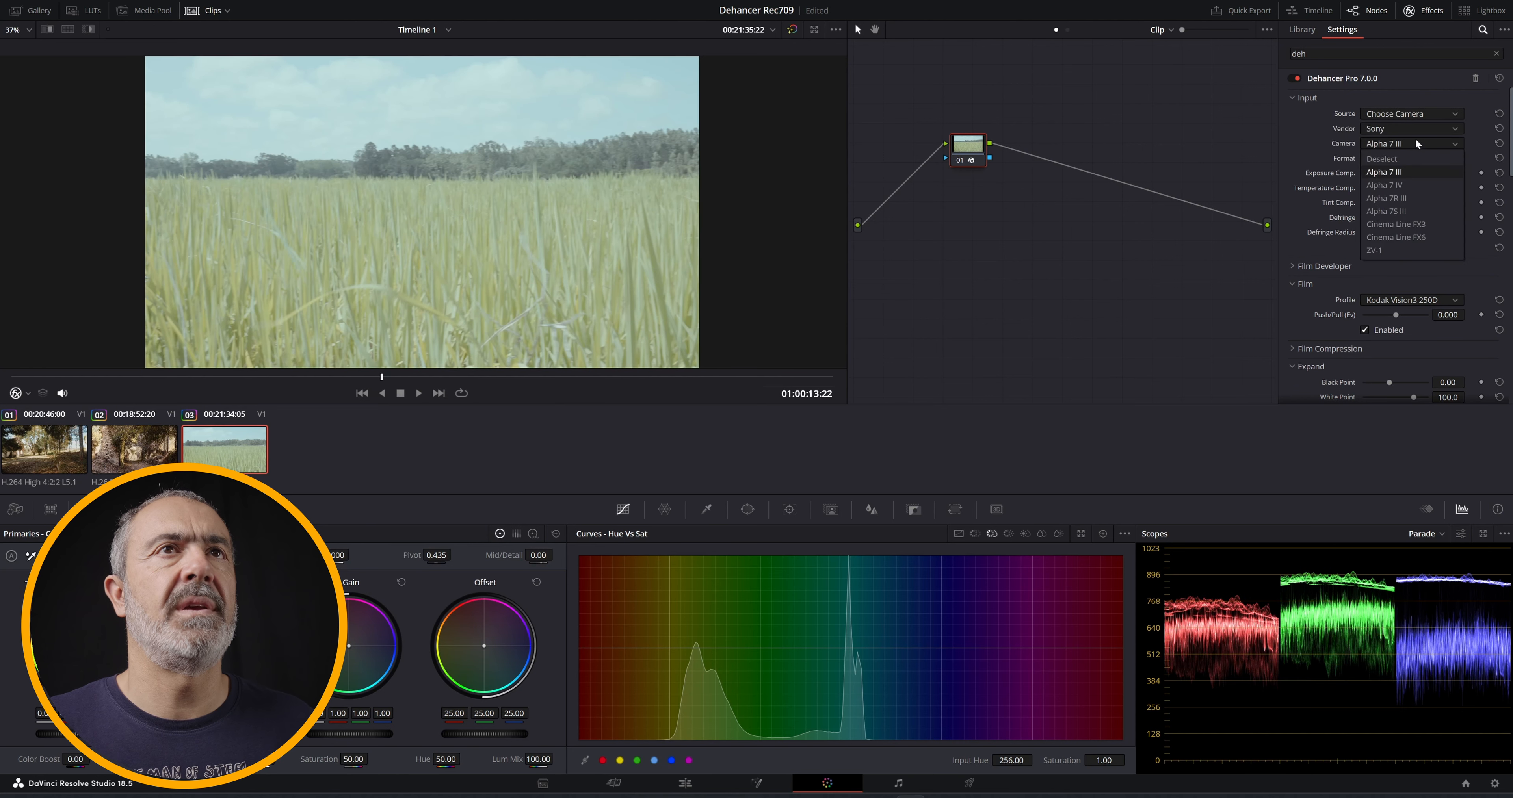
pyautogui.click(1411, 208)
pyautogui.click(1410, 159)
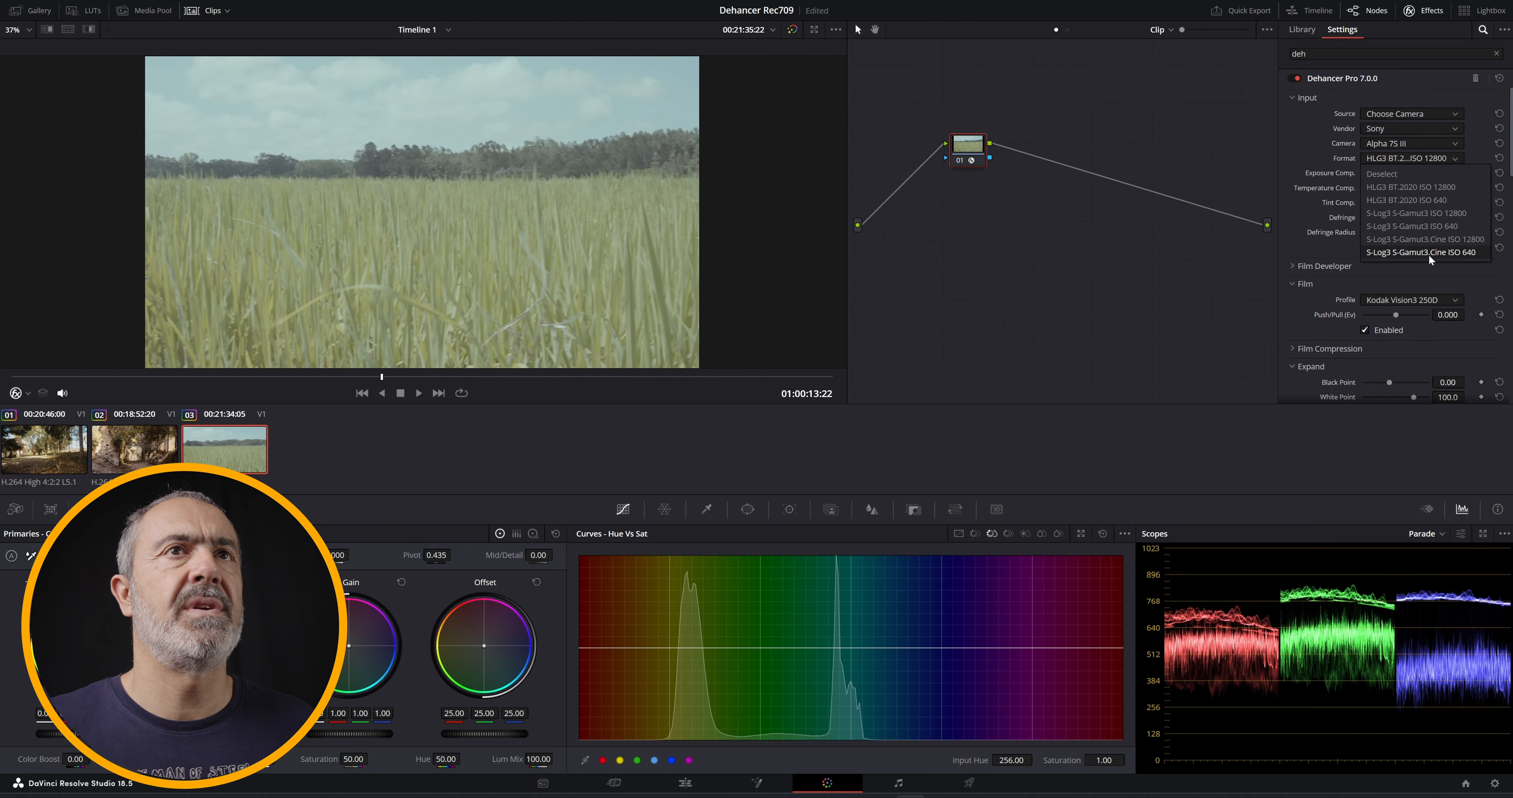